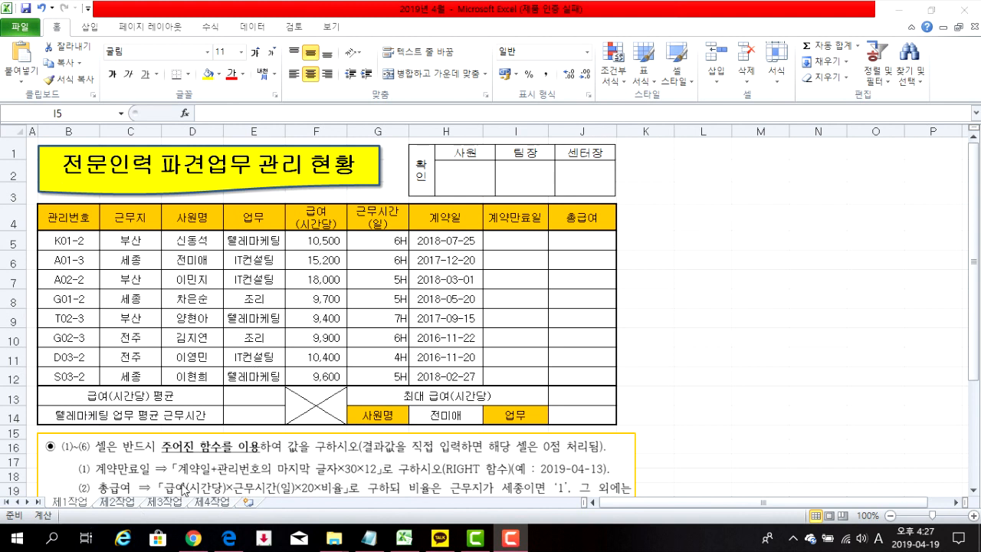
- Draw a rounded rectangle beside the table, from about K7 to P14, with a white fill and 20 pt text
click(118, 477)
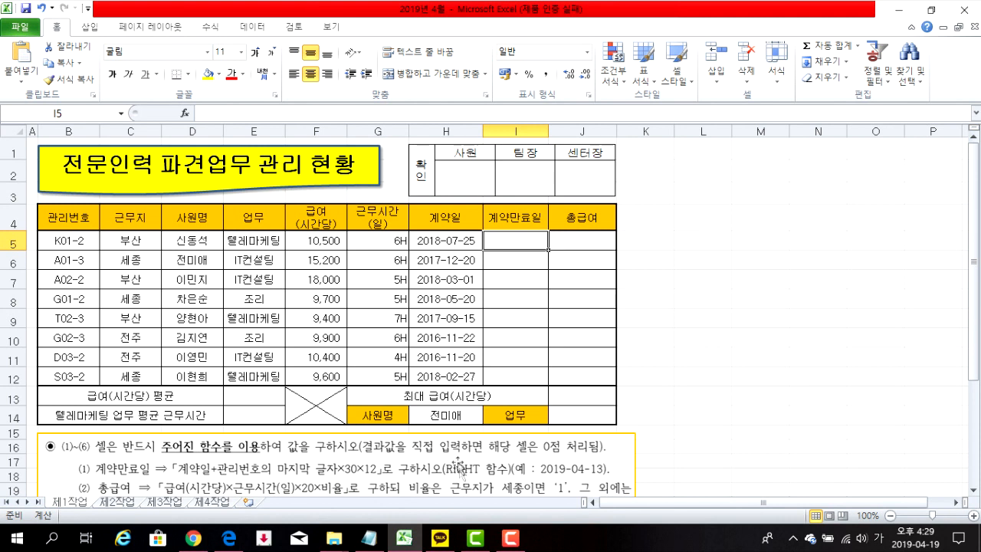
click(90, 26)
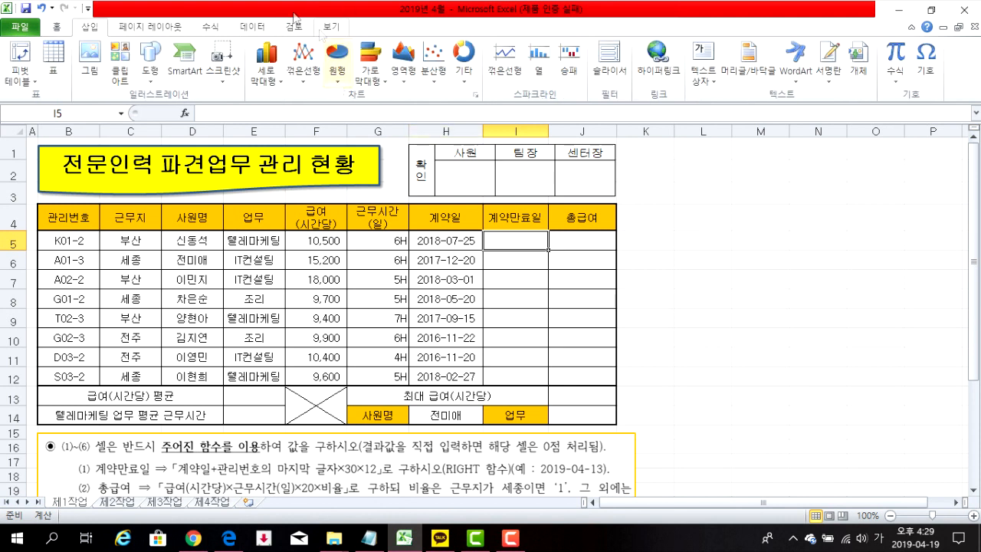
click(151, 67)
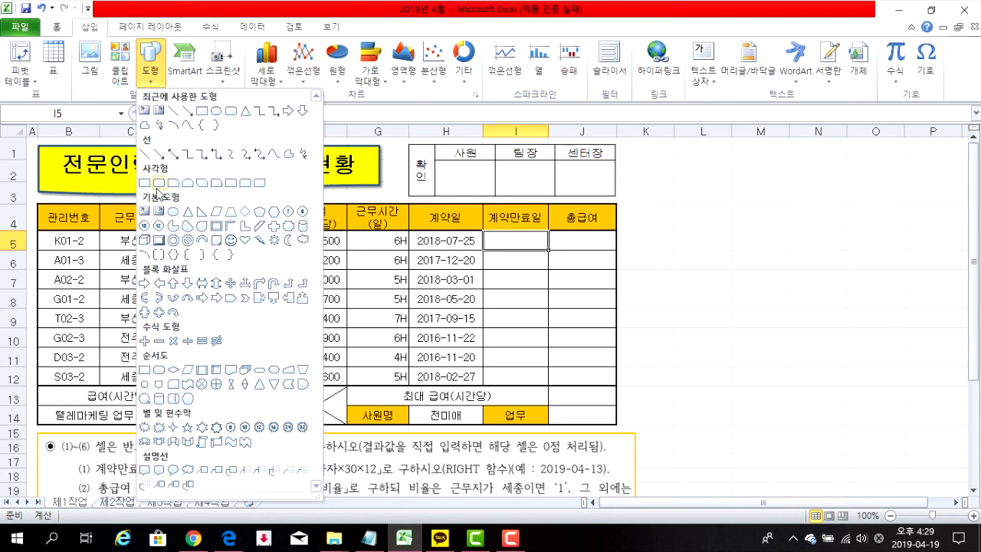
click(158, 183)
drag(640, 282, 935, 434)
click(56, 26)
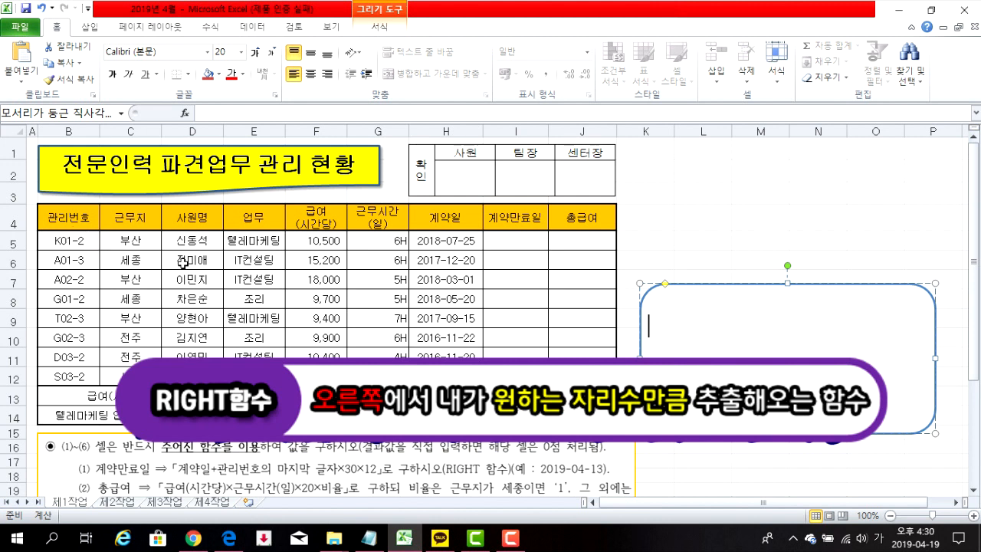
- Enter the syntax note =right(셀,자리수) in the rounded rectangle and shrink the shape to span about K7 to N13
text(=)
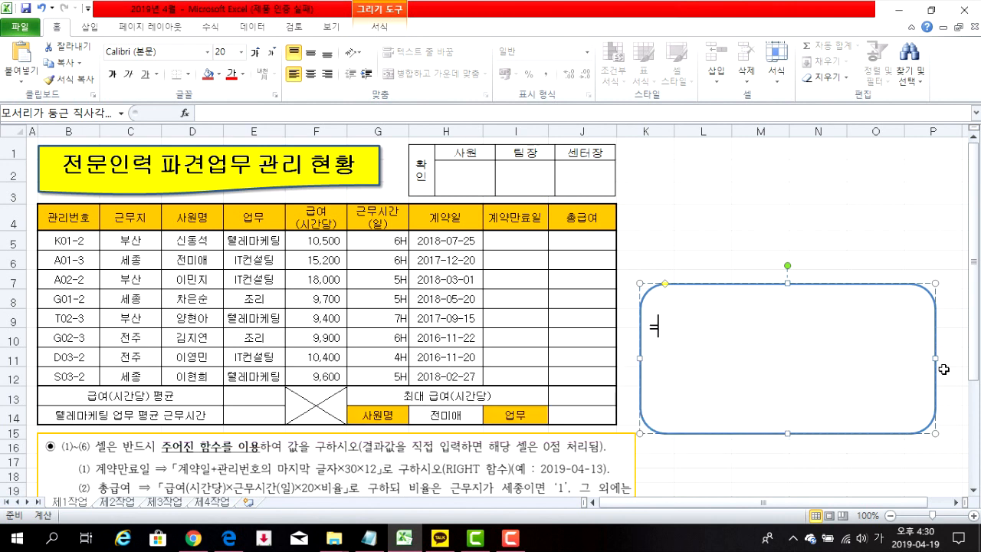
key(Hangul)
text(right()
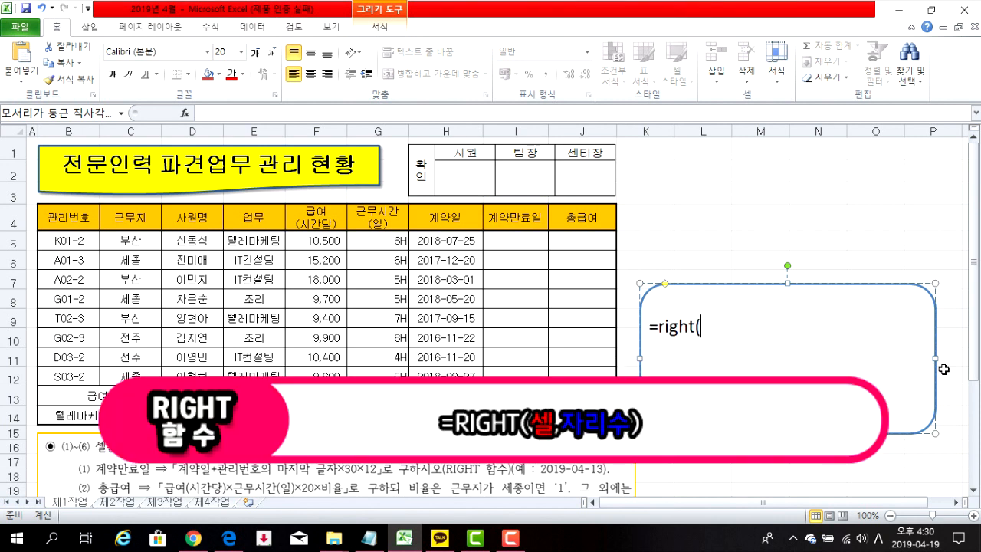
key(Hangul)
text(셀)
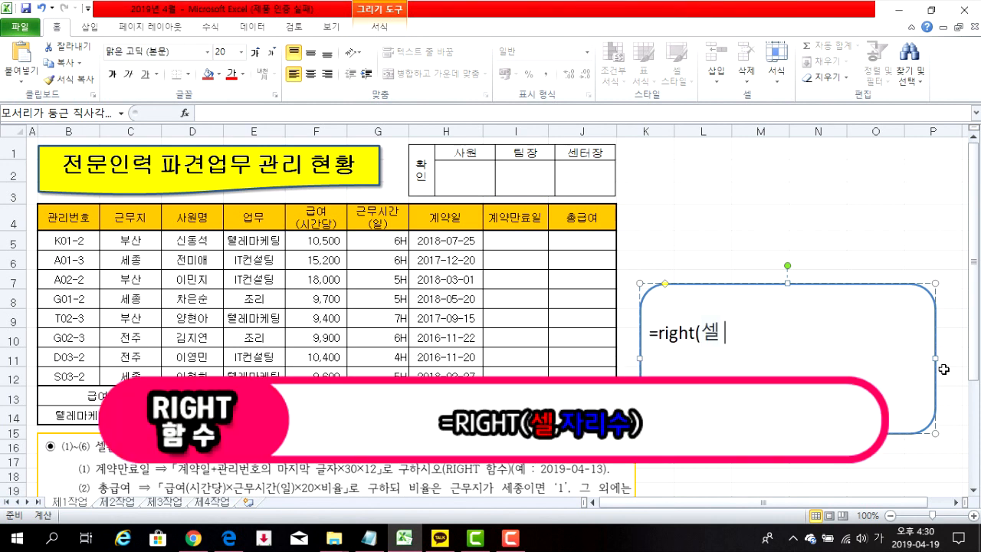
text(,ㅈ자리수))
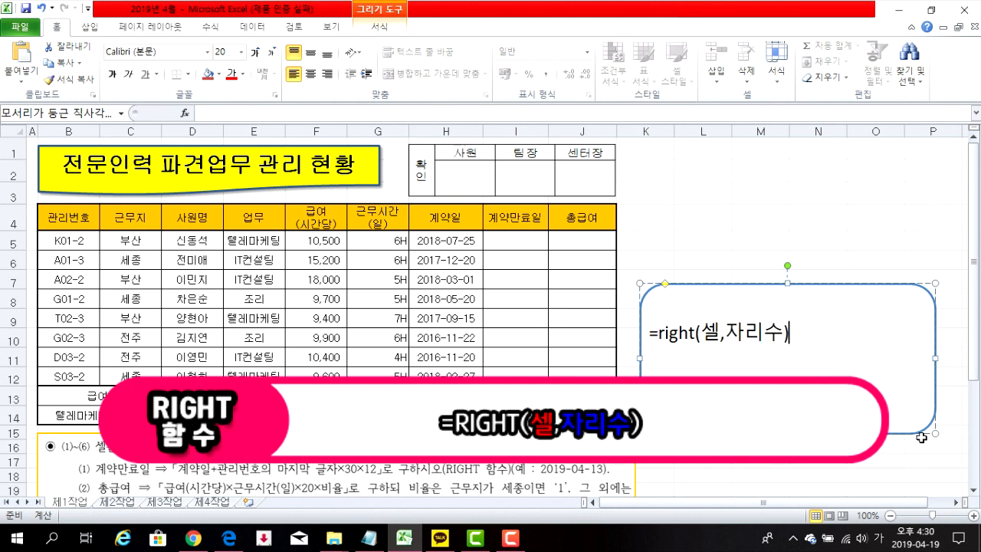
drag(934, 433, 864, 396)
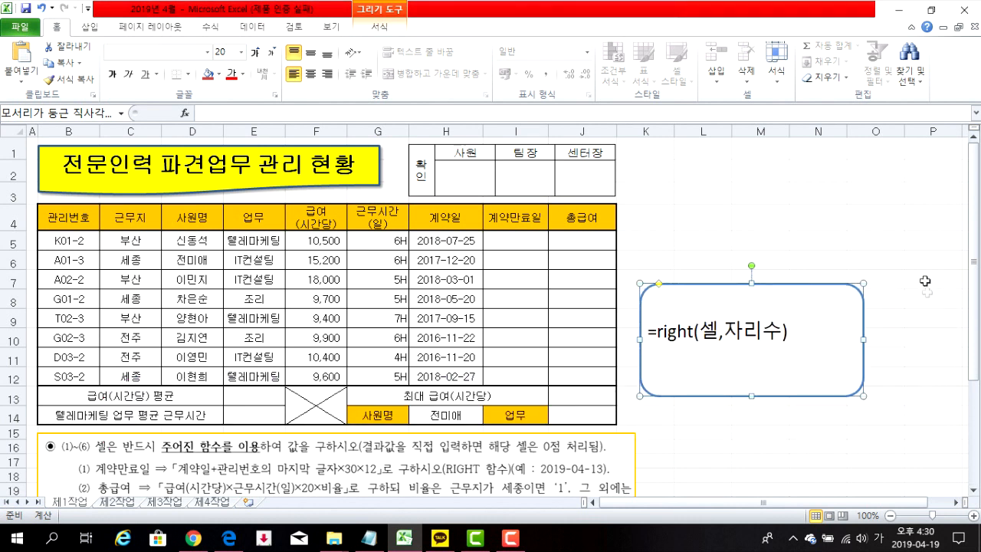
- Enter the test formula =RIGHT(B5,1) in cell K5 to extract the last character of the 관리번호
click(646, 241)
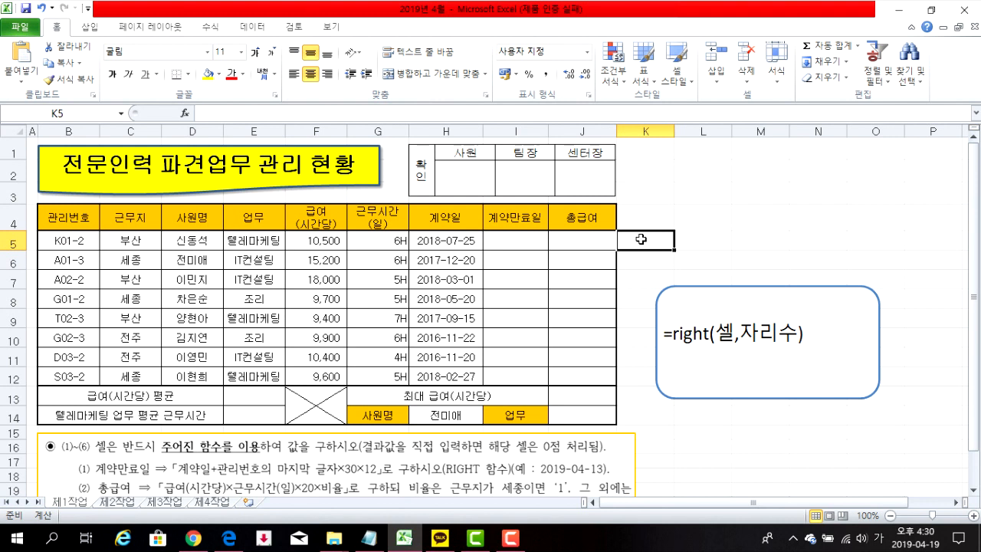
text(=right()
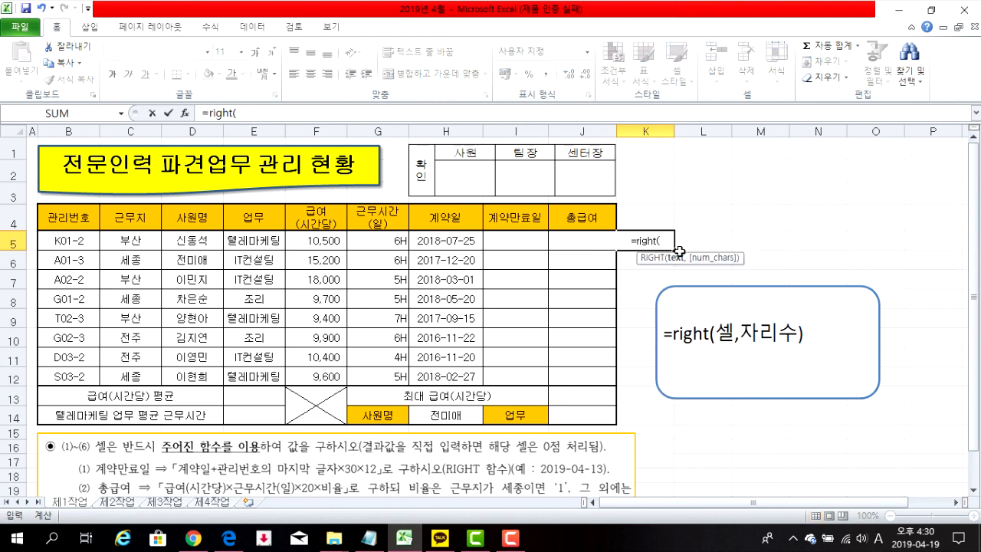
click(65, 236)
text(,)
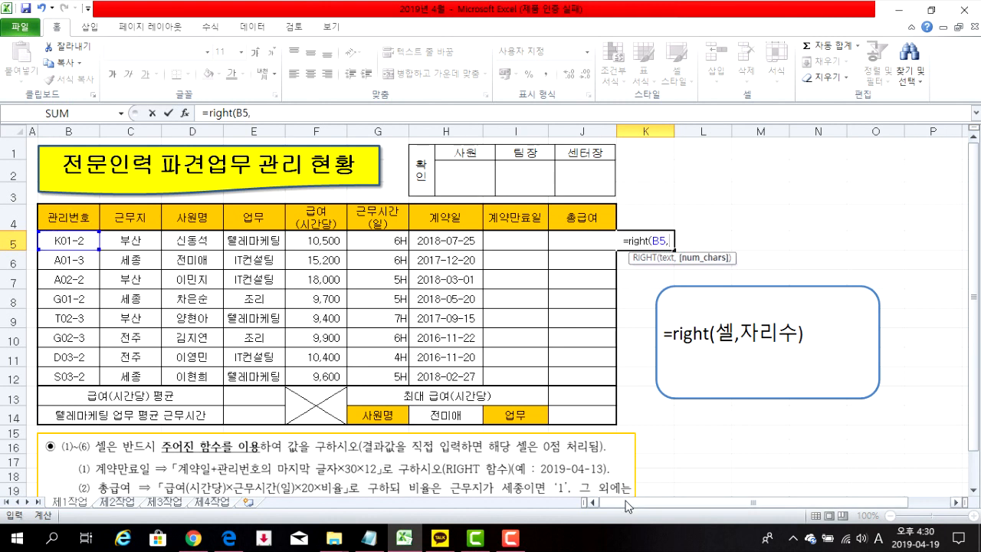
text(1)
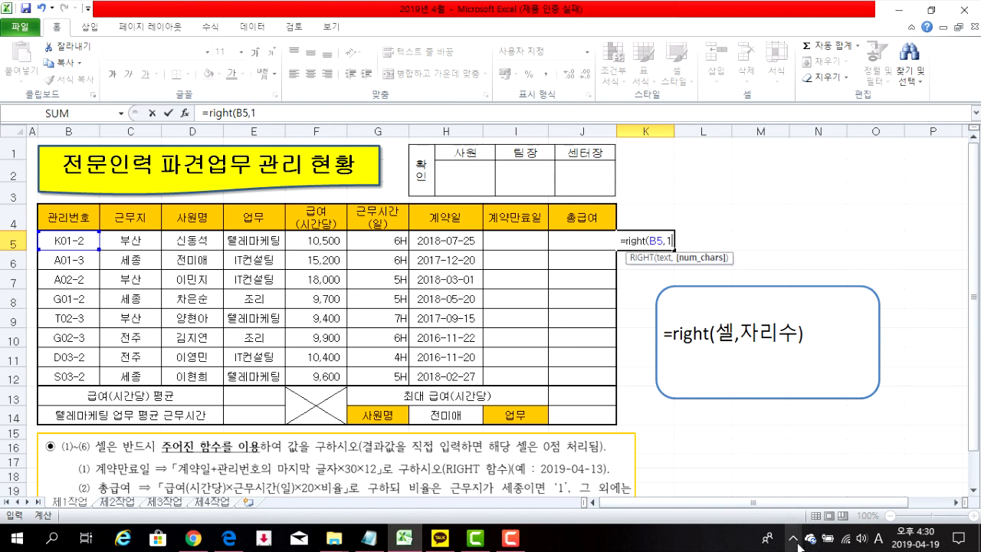
key(Return)
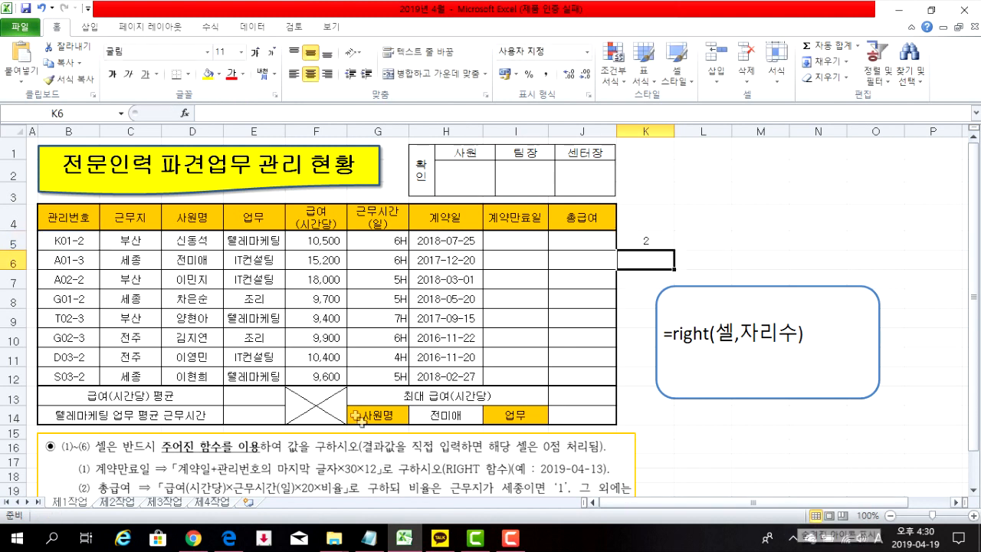
- Try character counts of 2 and 3 in K5's RIGHT formula and clear the cell
double_click(650, 243)
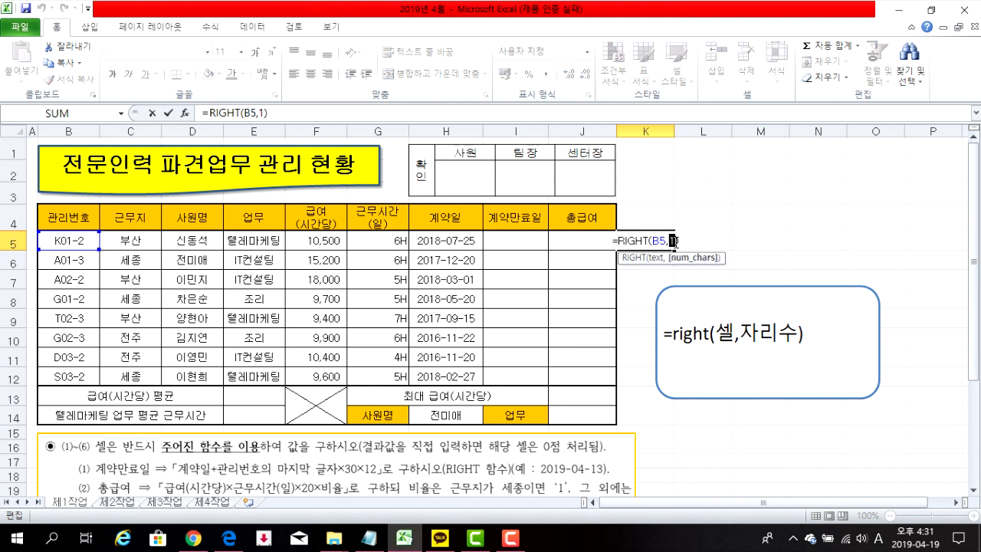
key(Return)
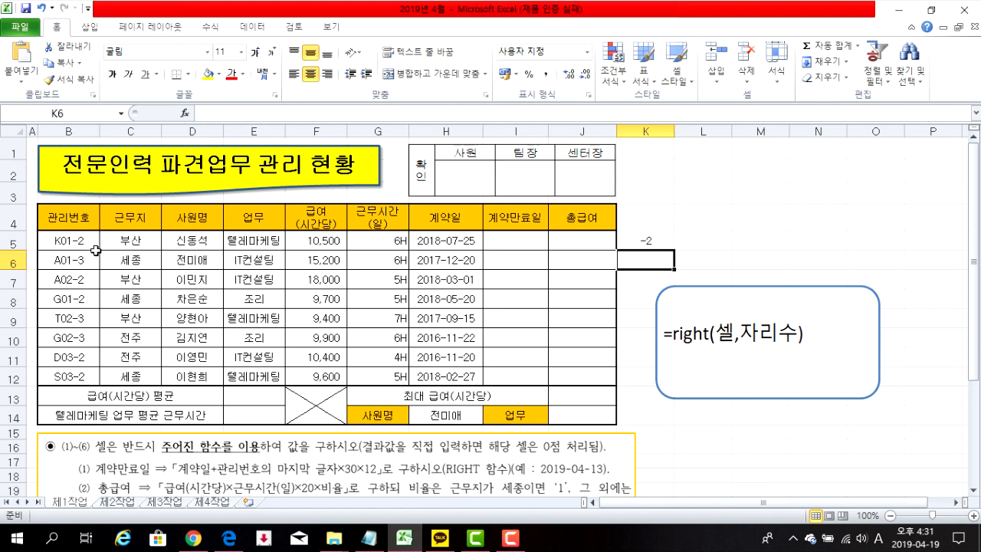
double_click(650, 241)
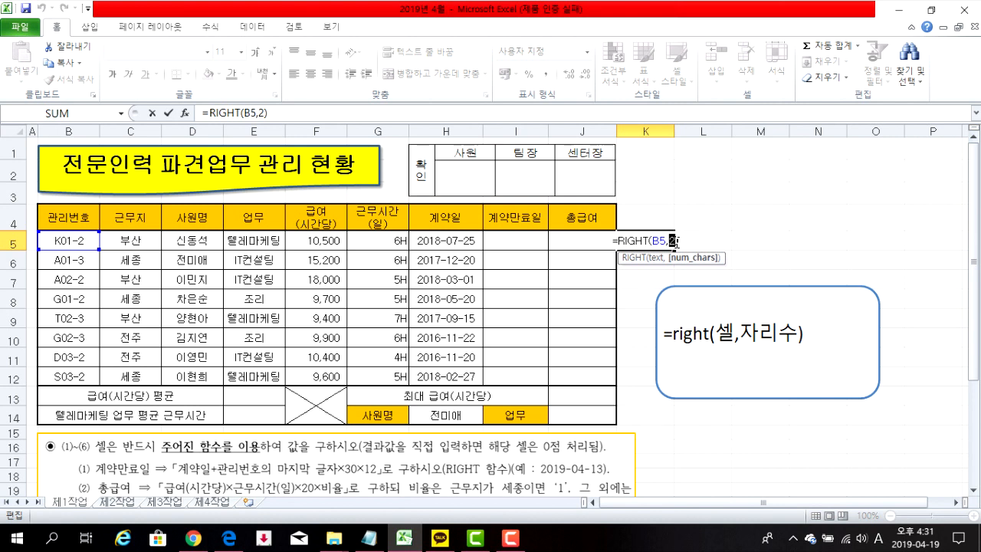
text(3)
key(Return)
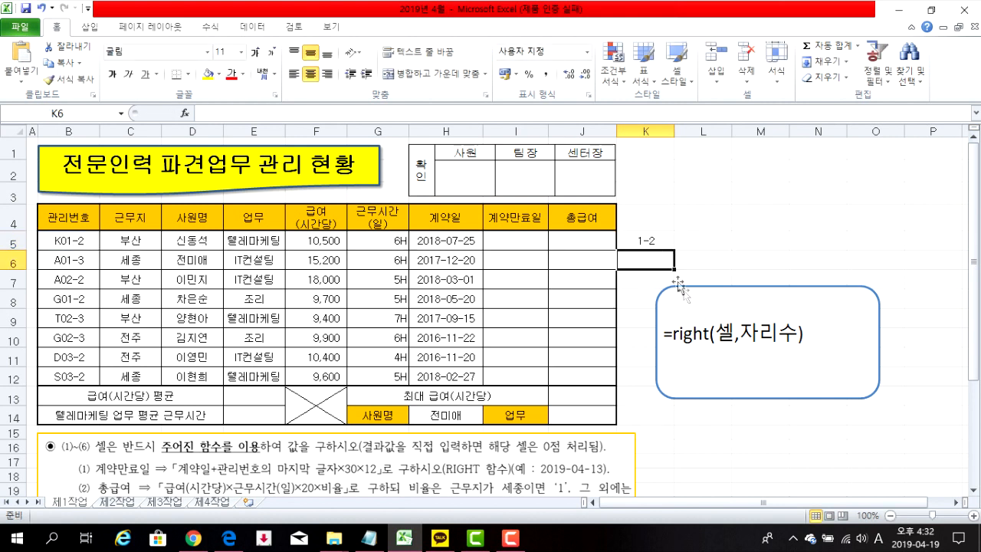
click(645, 240)
key(Delete)
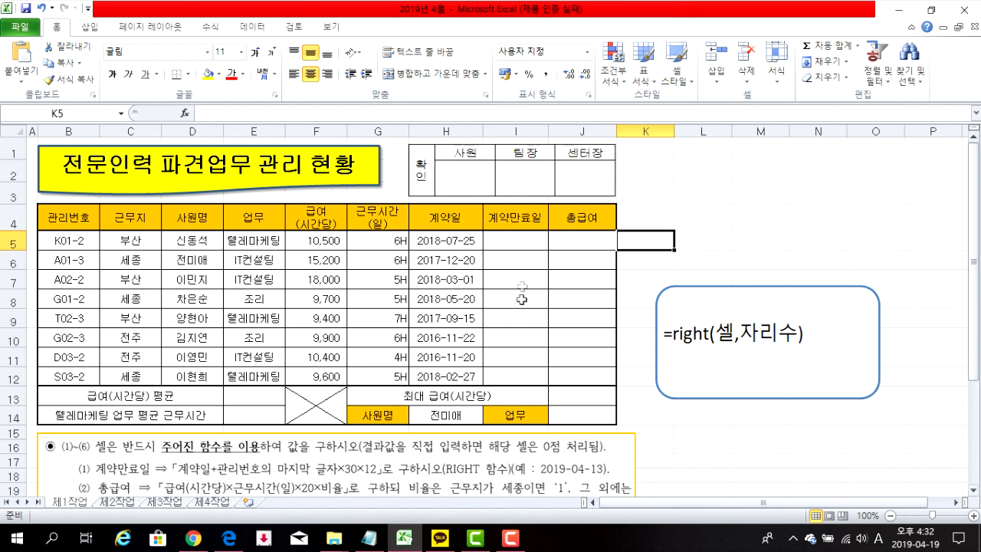
- Enter the formula =H5+RIGHT(B5,1)*30*12 in cell I5 to calculate the first 계약만료일
click(523, 242)
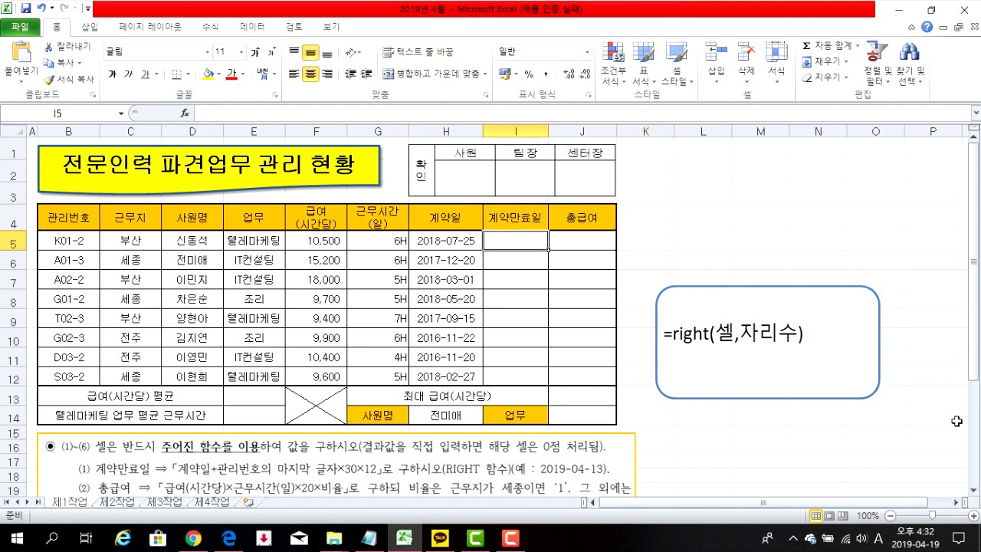
text(=)
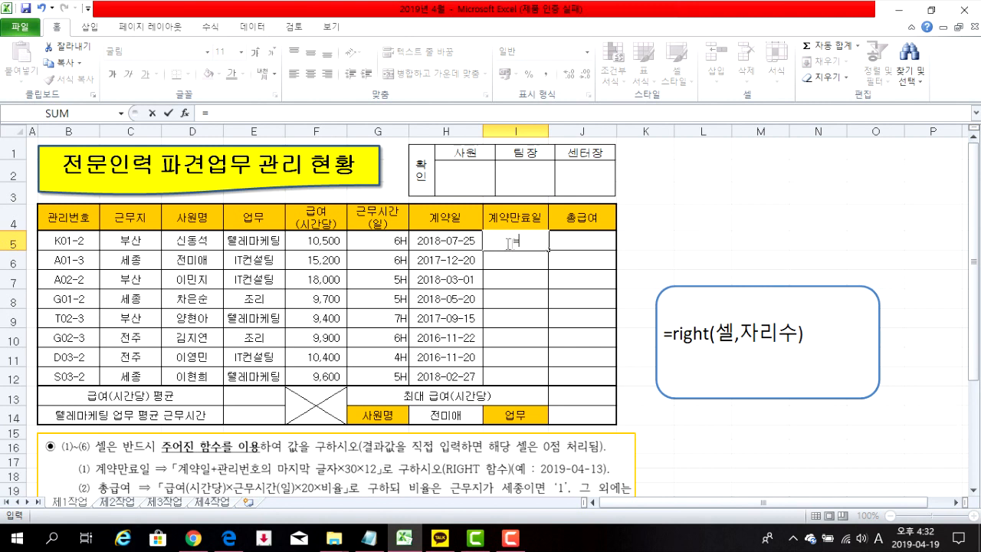
click(447, 240)
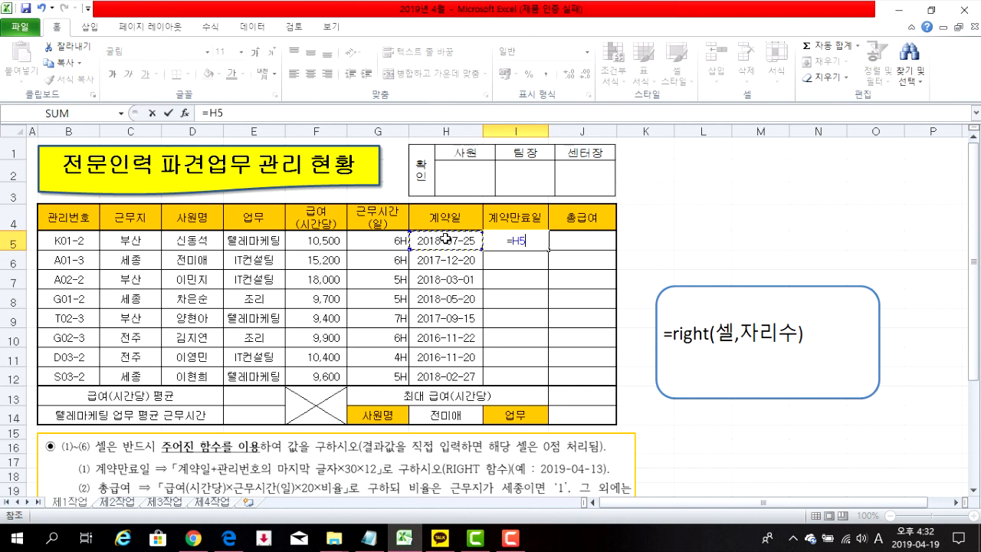
text(+)
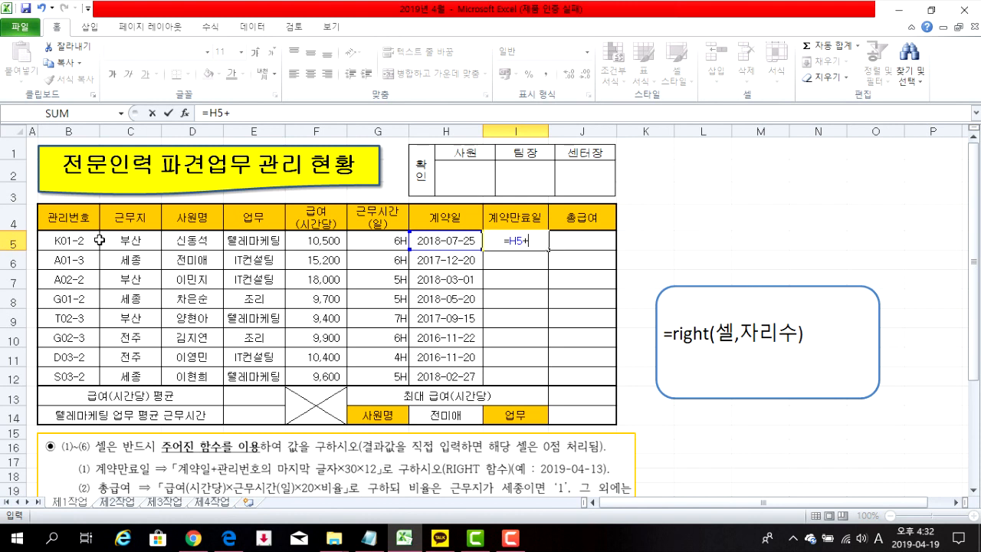
text(right()
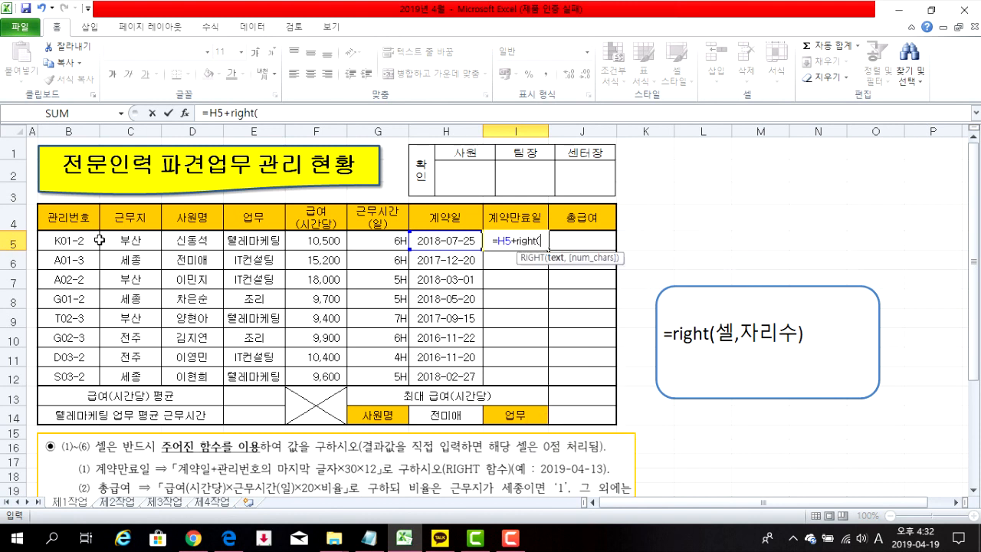
click(80, 239)
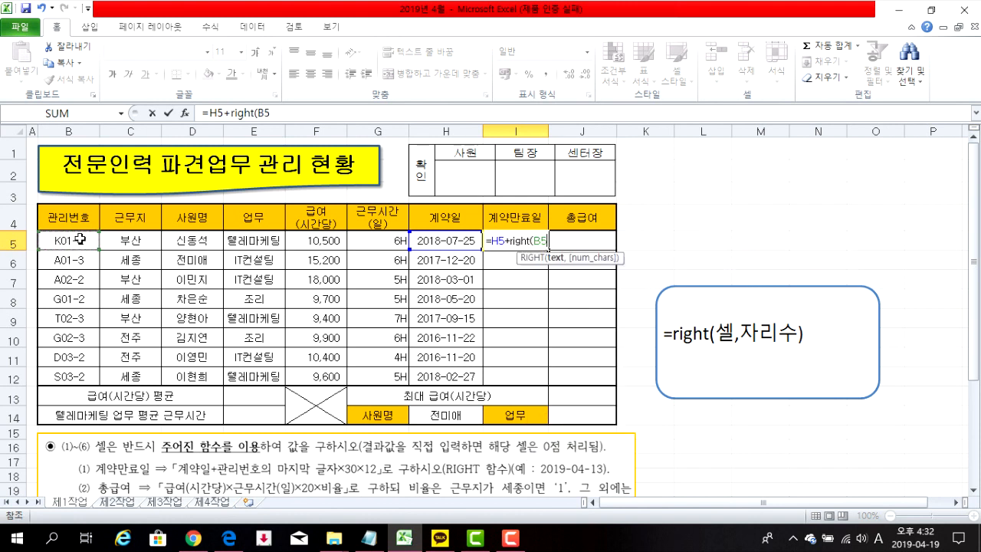
text(,1)
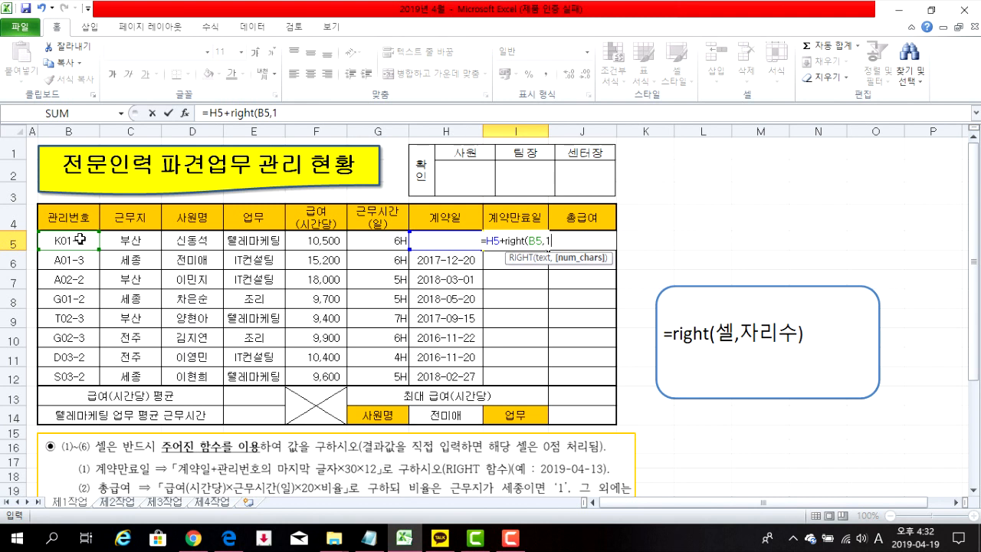
text())
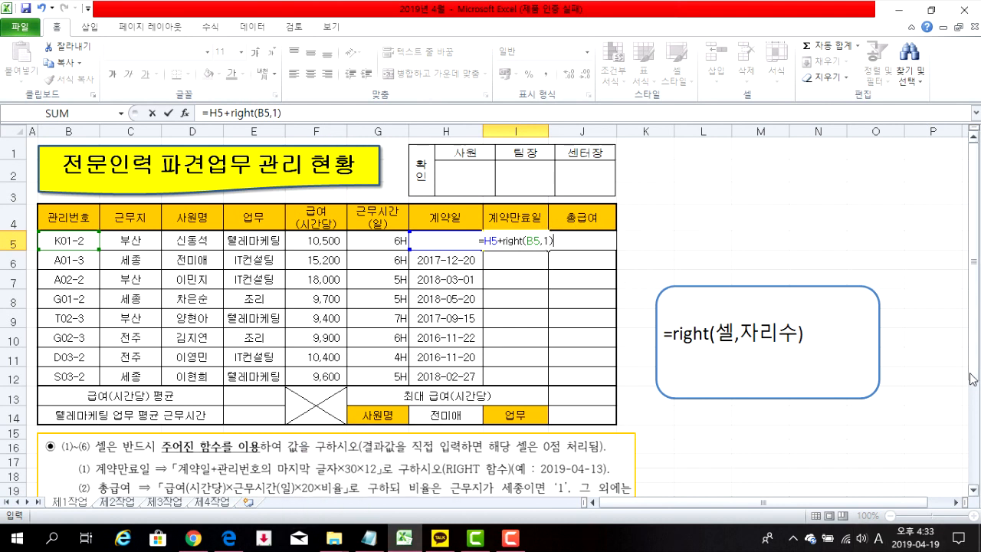
text(*)
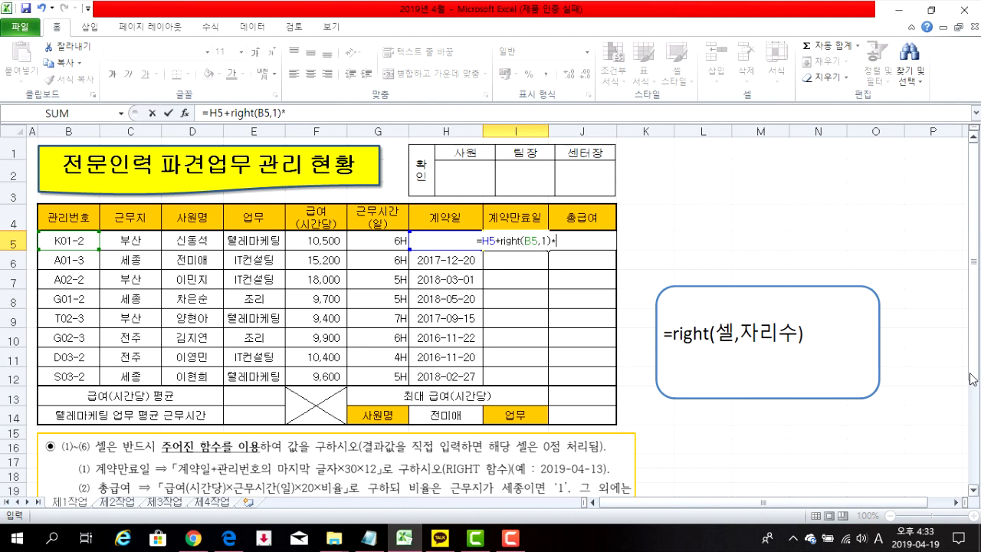
text(30)
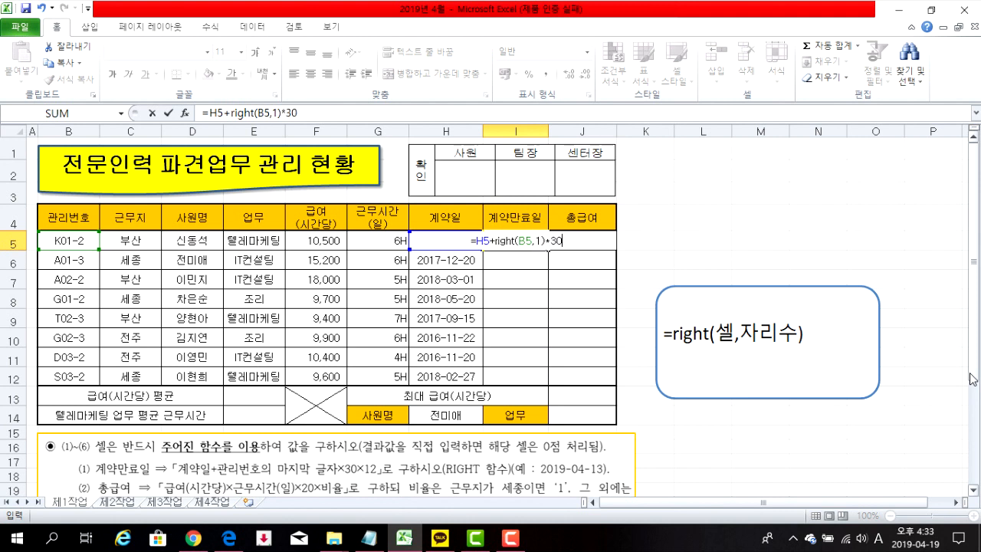
text(*12)
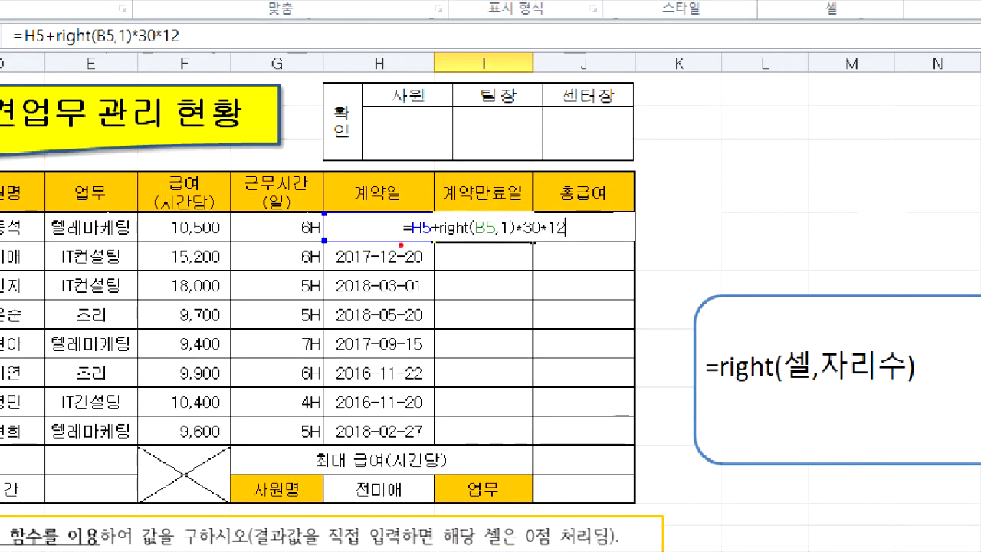
key(Return)
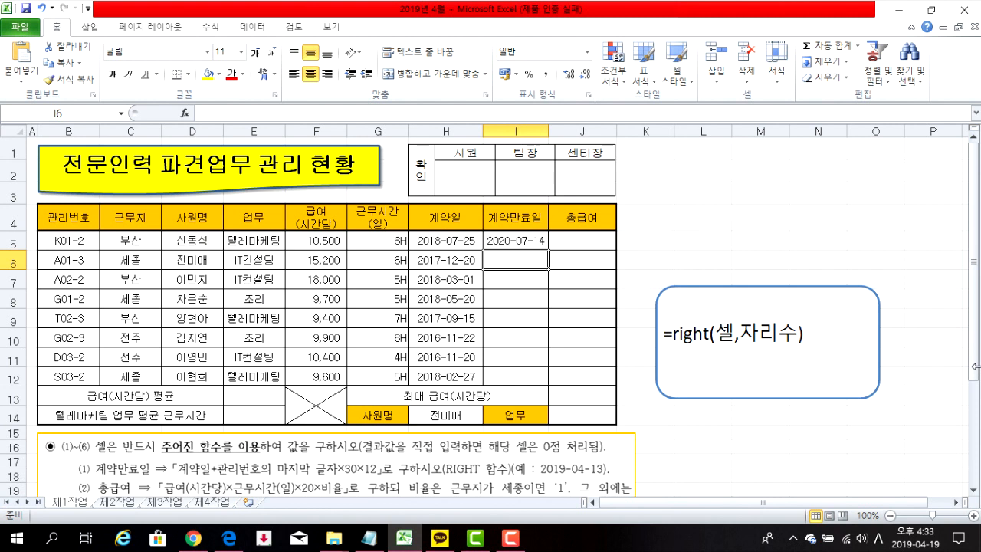
- Try a regular fill of the I5 formula down to I12 and undo it
click(500, 241)
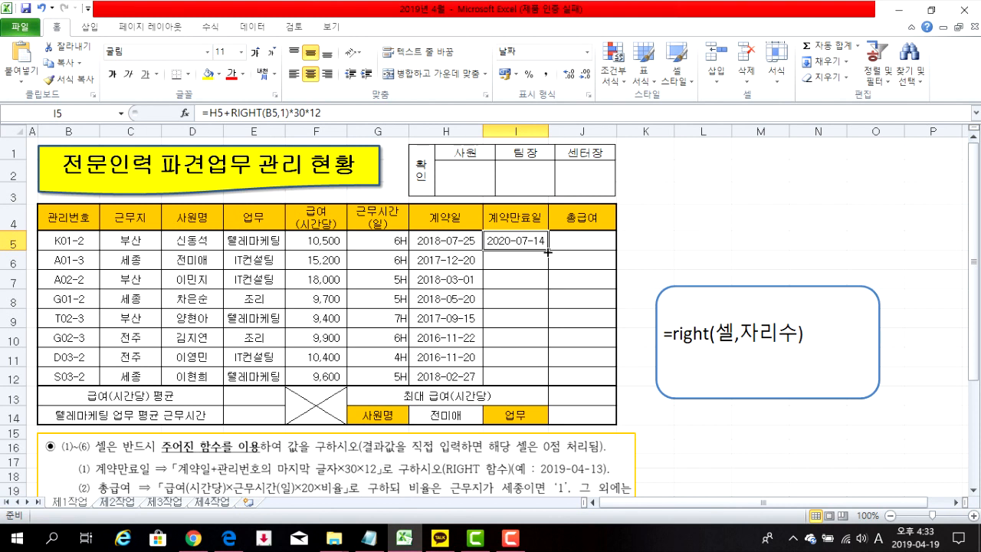
drag(549, 252, 544, 387)
drag(635, 376, 583, 377)
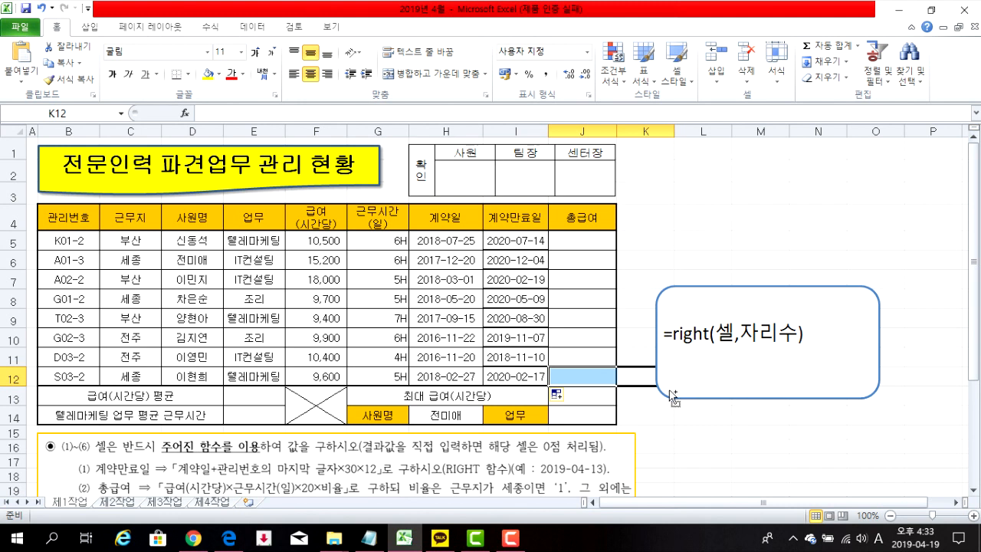
key(ctrl+z)
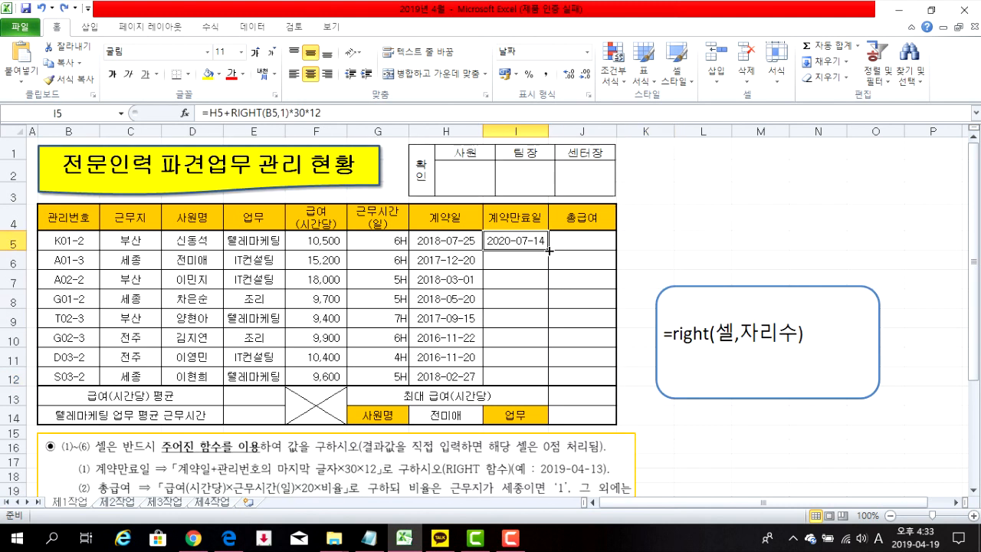
- Fill the I5 formula down to I12 without formatting and format I5:I12 as dates in the 2001-03-14 style
drag(549, 250, 547, 389)
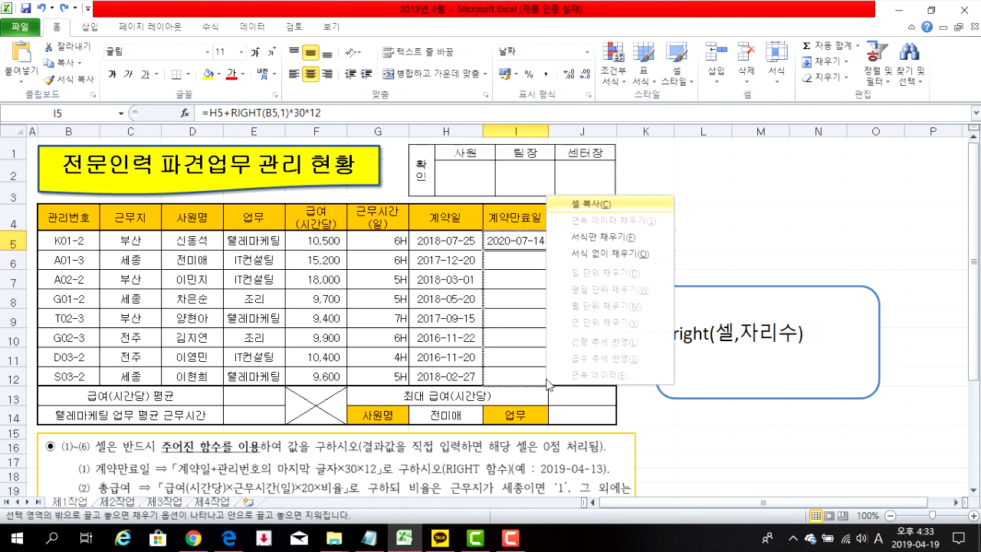
click(594, 263)
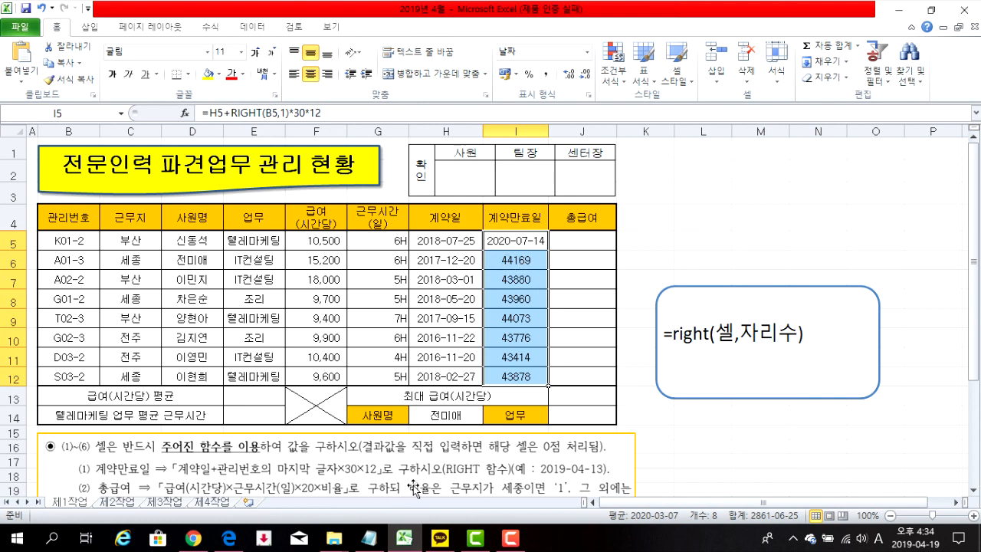
right_click(506, 261)
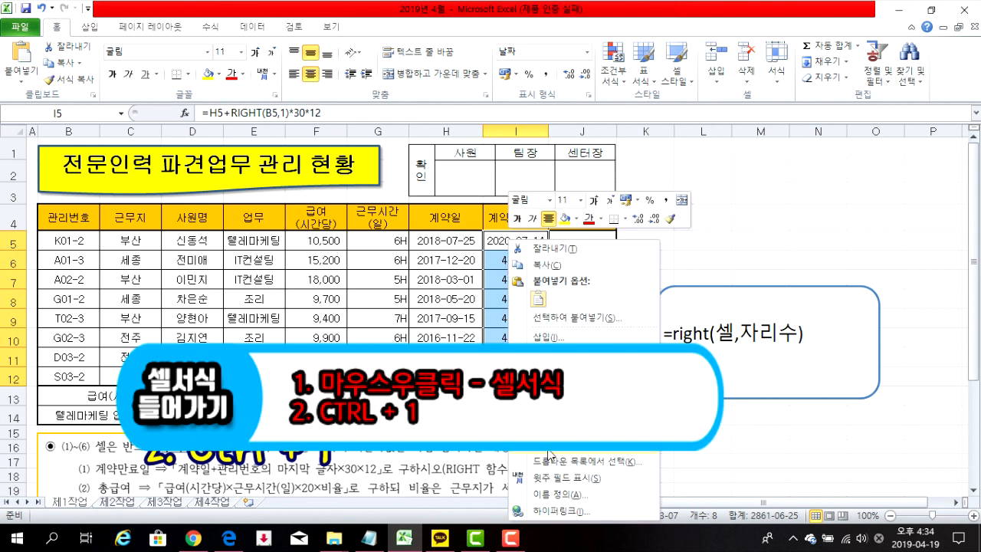
key(Escape)
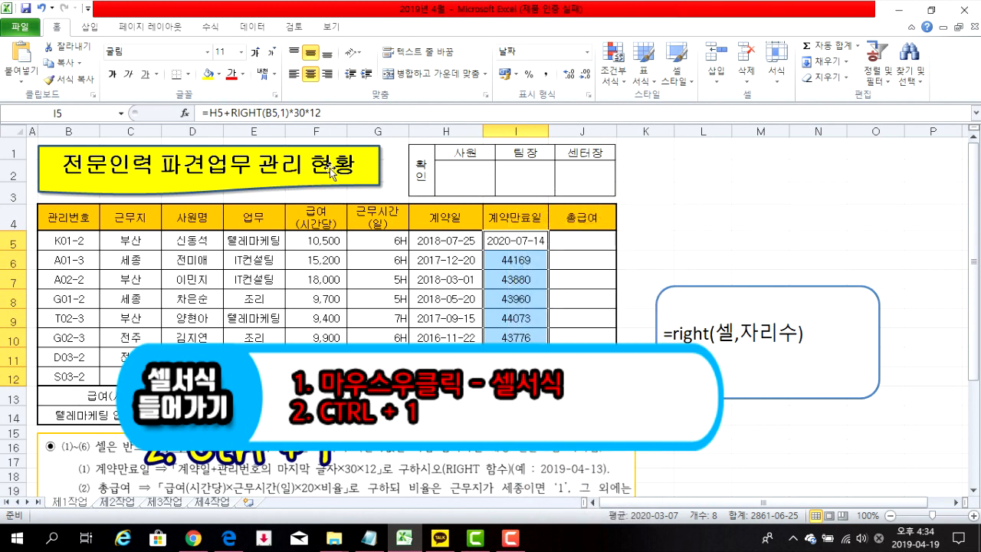
key(ctrl+1)
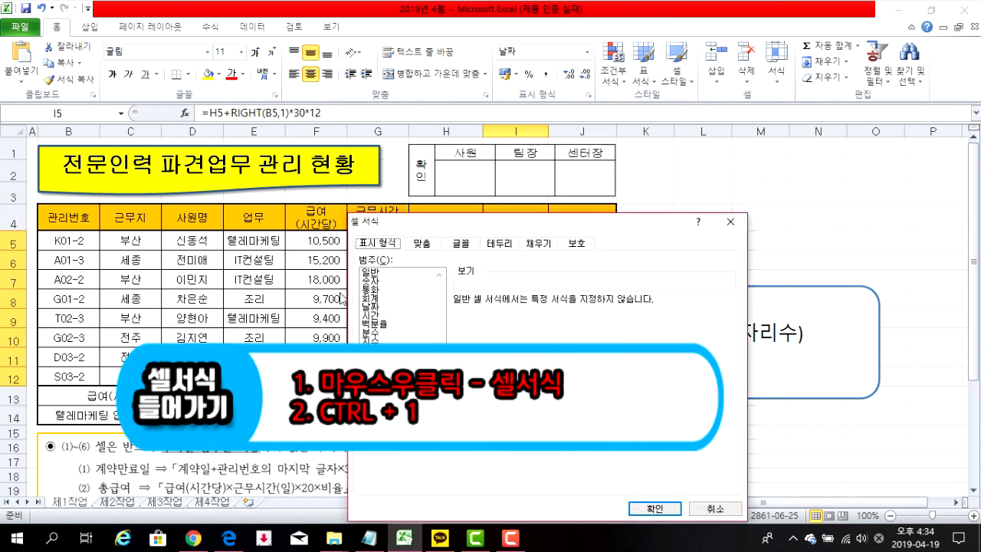
click(366, 307)
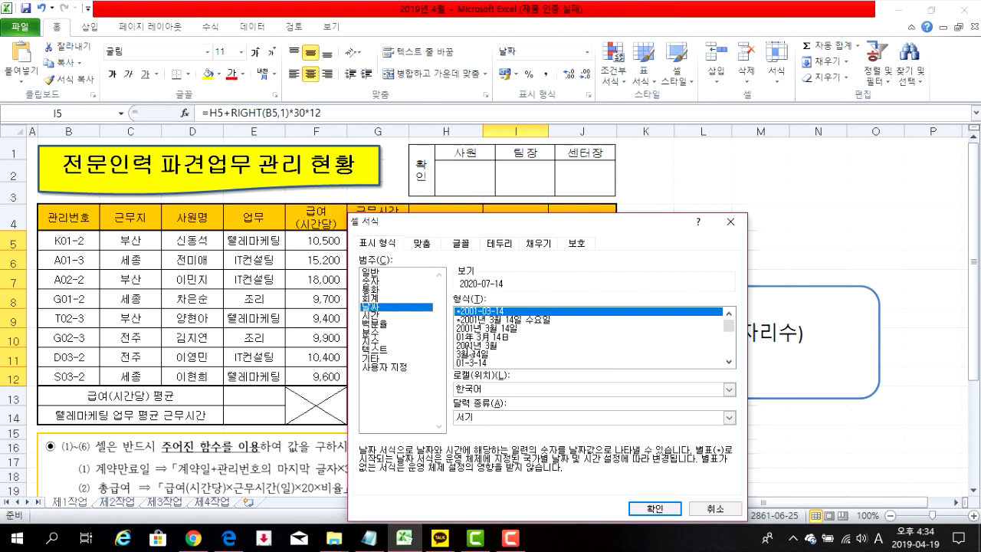
click(660, 510)
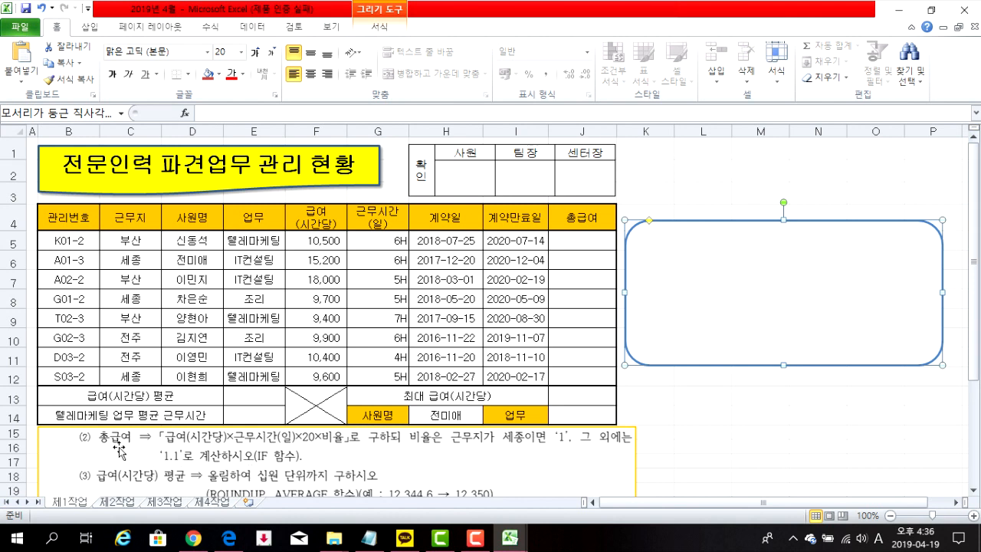
- Write the IF function syntax =if(조건,참값,거짓값) in the empty rounded rectangle beside the table
click(573, 241)
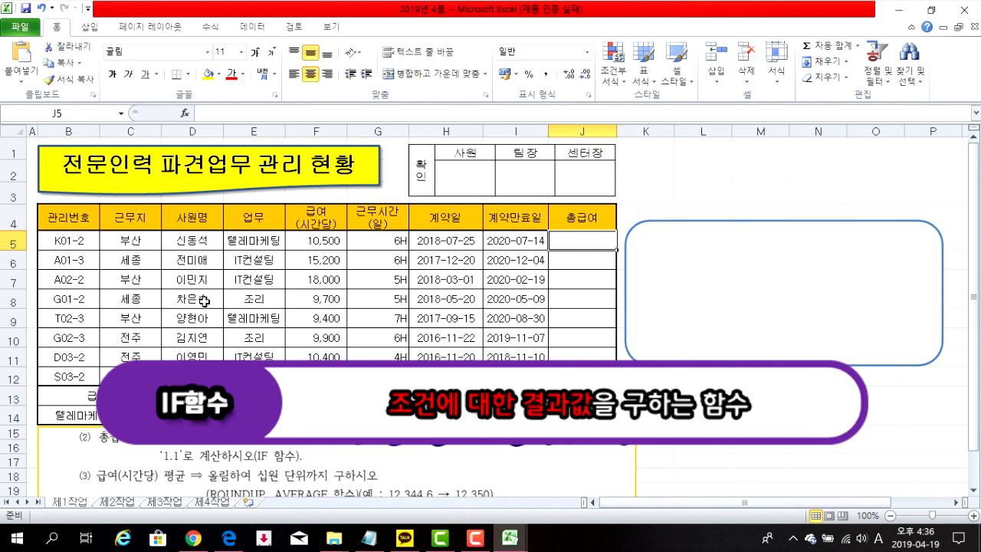
click(660, 268)
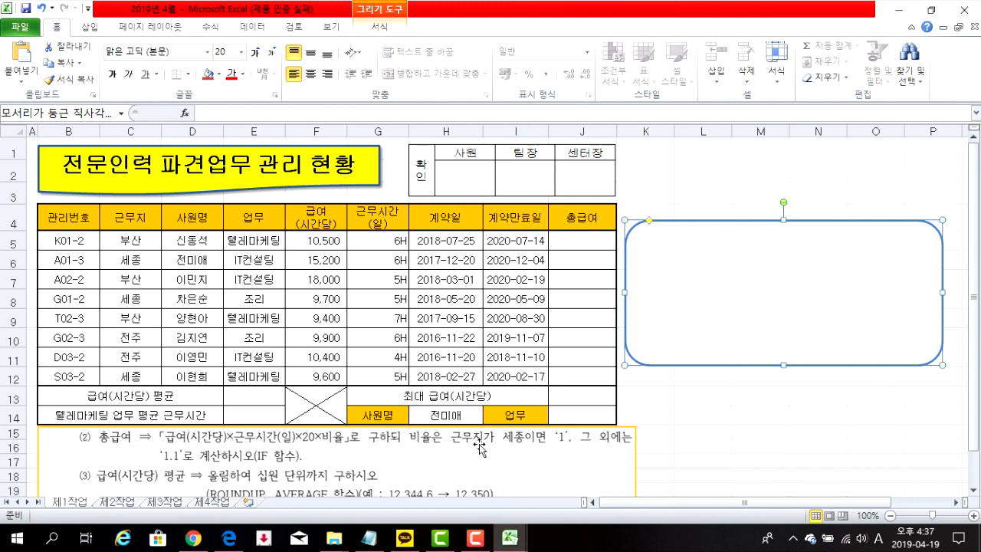
text(=)
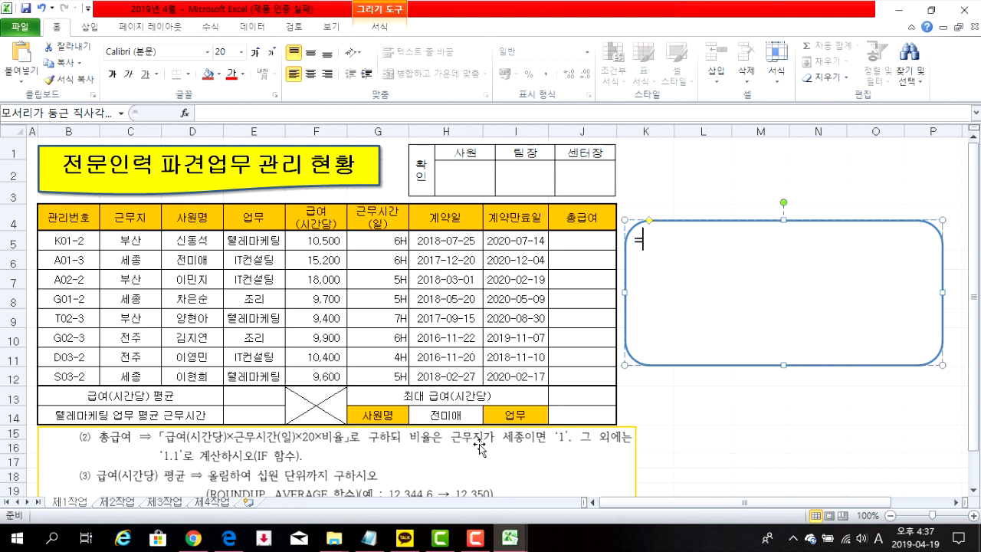
text(if)
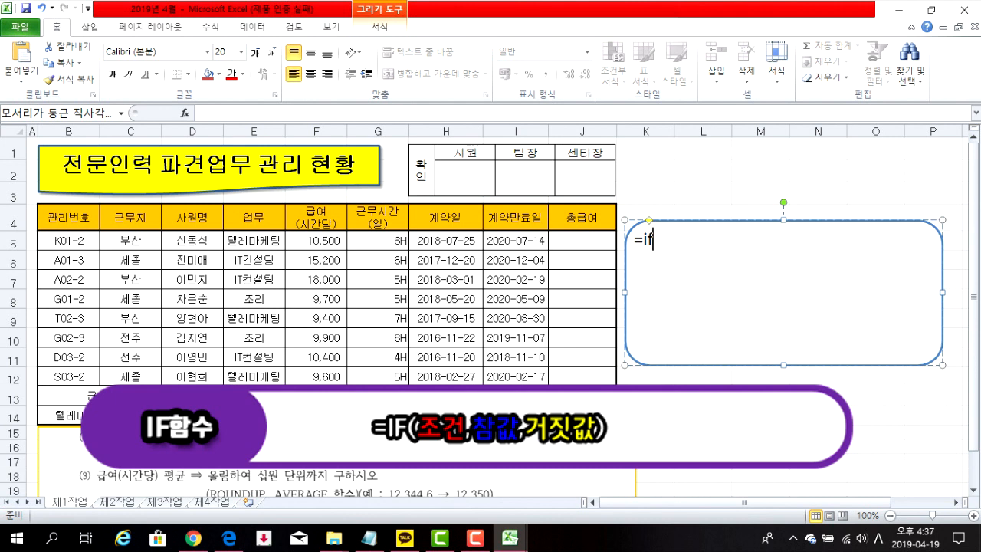
text((w)
key(BackSpace)
key(Hangul)
text(조건,참값,거짓값) )
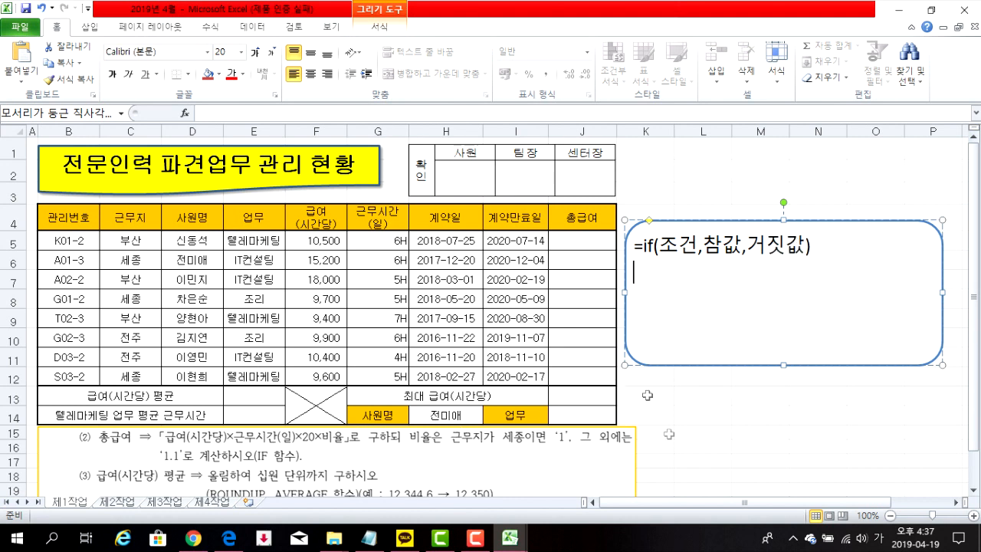
- Add the condition line 조건: 근무지(c5)="세종" below the IF syntax in the rounded rectangle
text(조건:)
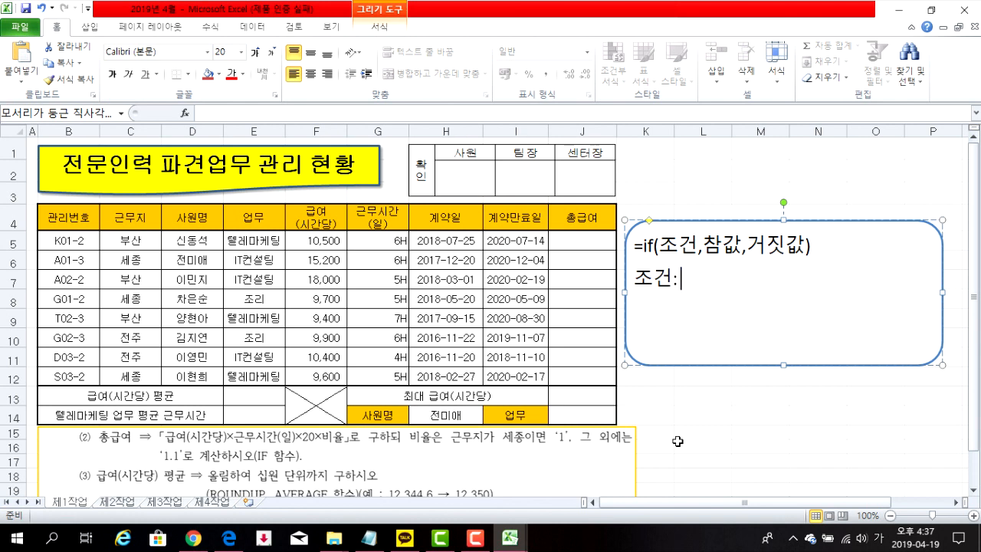
text( 근무지)
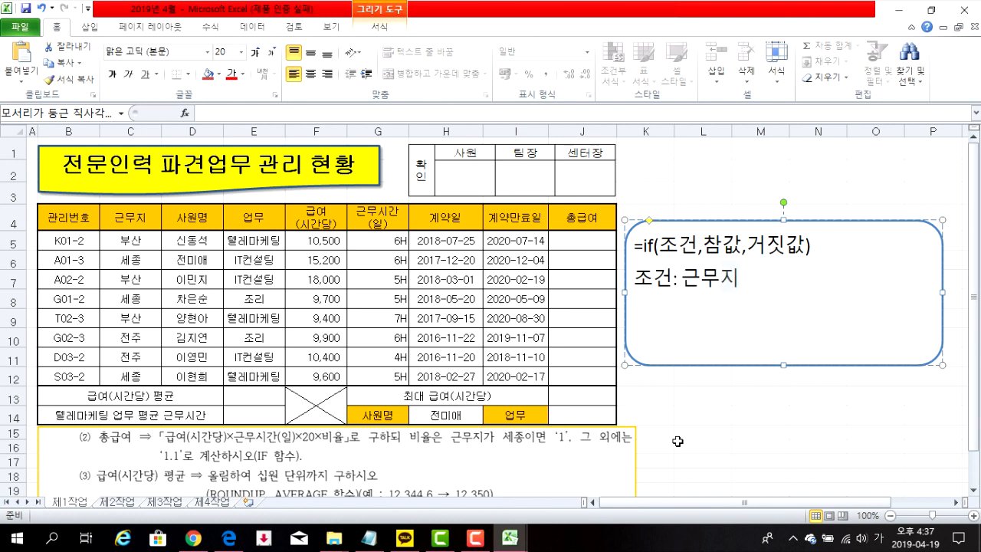
click(586, 241)
click(741, 280)
text(()
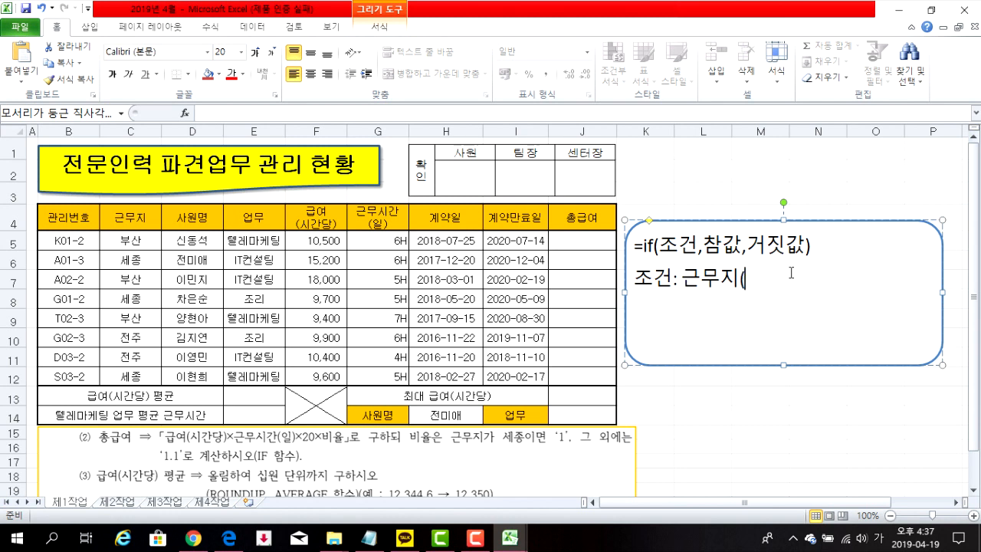
text(ㅊ)
key(BackSpace)
key(Hangul)
text(c5)=")
key(Hangul)
text(세종")
- Add the lines 참값: 1 and 거짓값: 1.1 below the condition in the rounded rectangle
key(Return)
text(참값:)
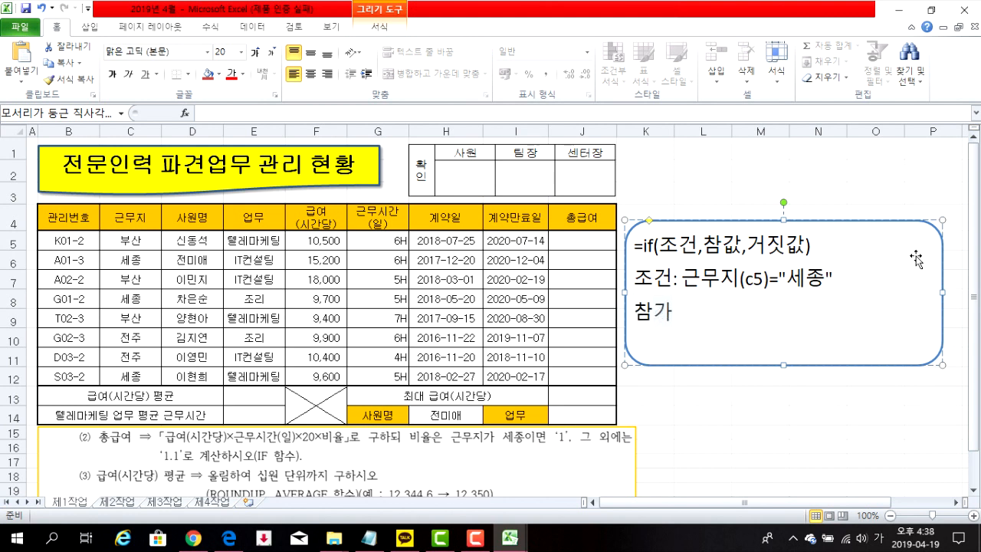
text( 1 )
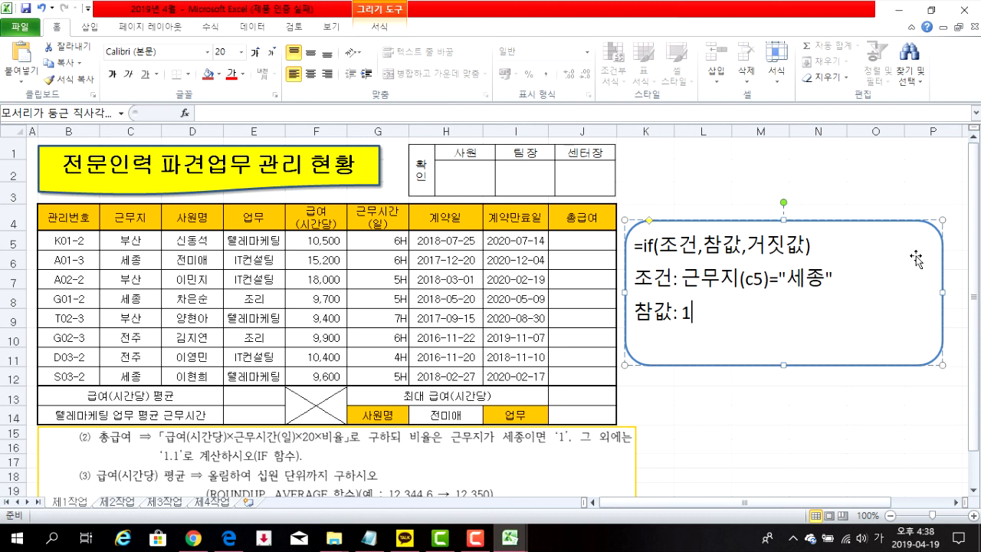
text(거짓값:)
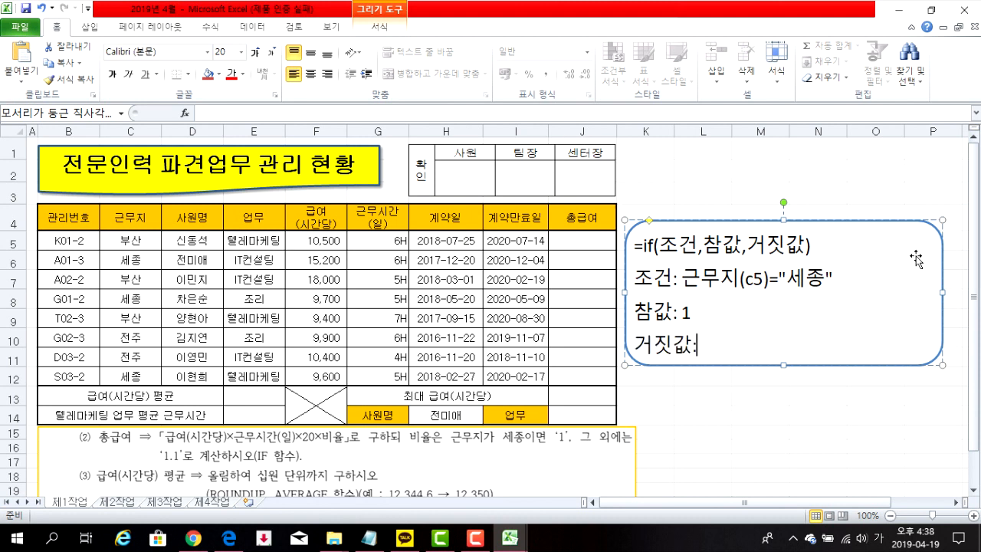
text( 1.1)
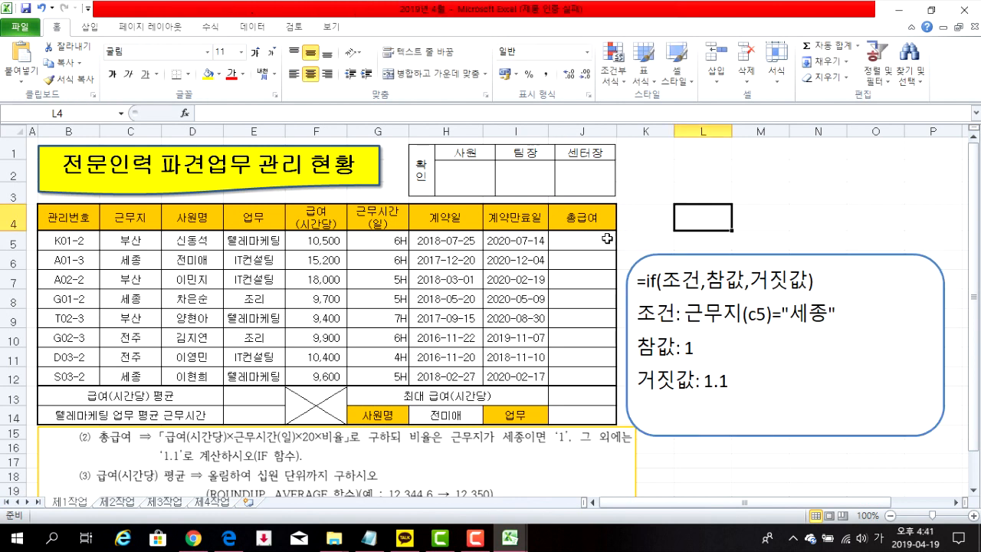
- Begin the 총급여 formula in cell J5 with =F5*G5*20*, multiplying hourly pay, daily hours and 20
click(588, 242)
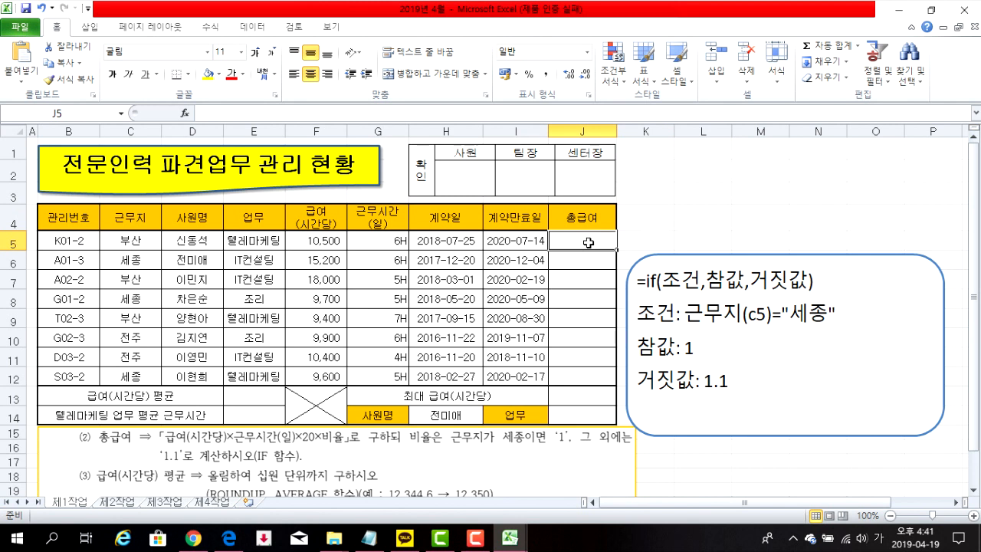
text(=)
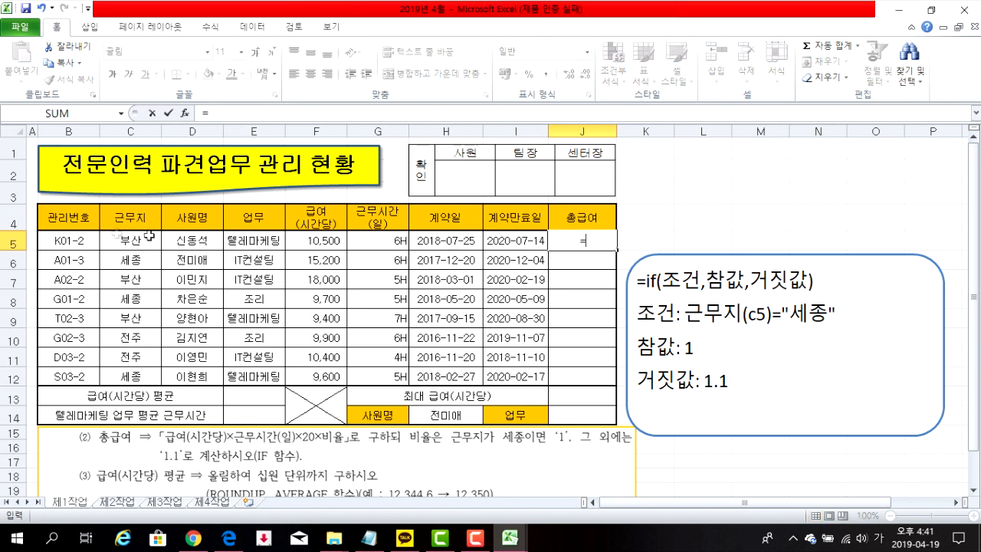
click(324, 242)
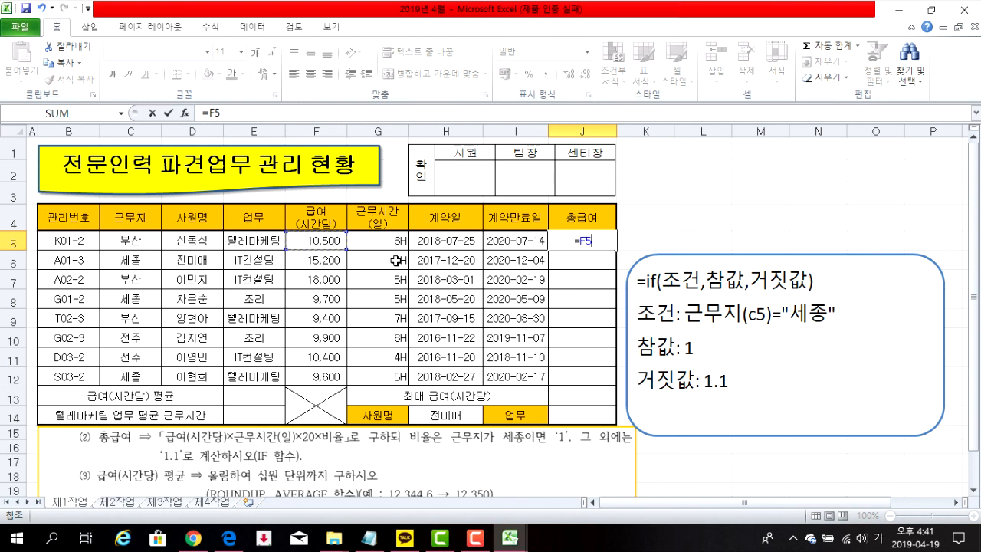
text(*)
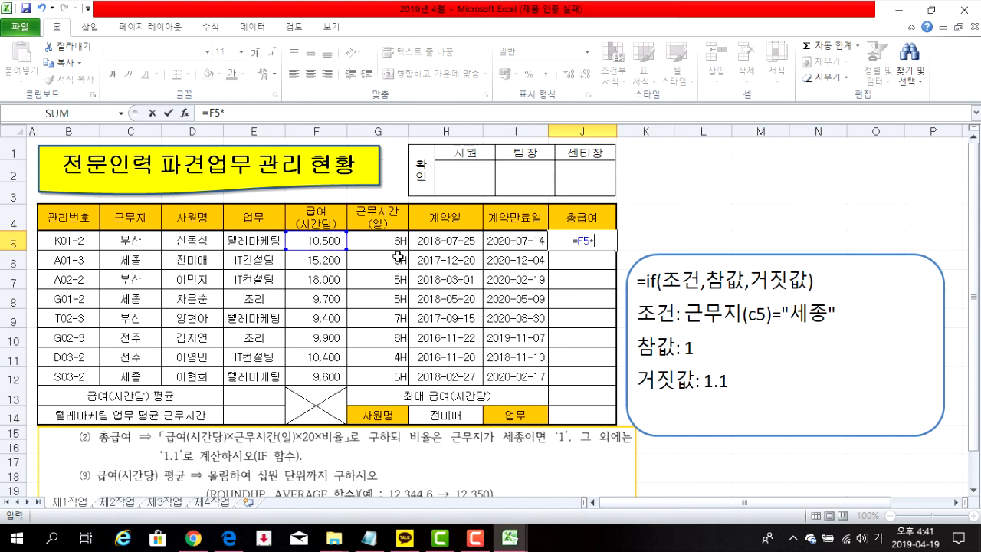
click(378, 246)
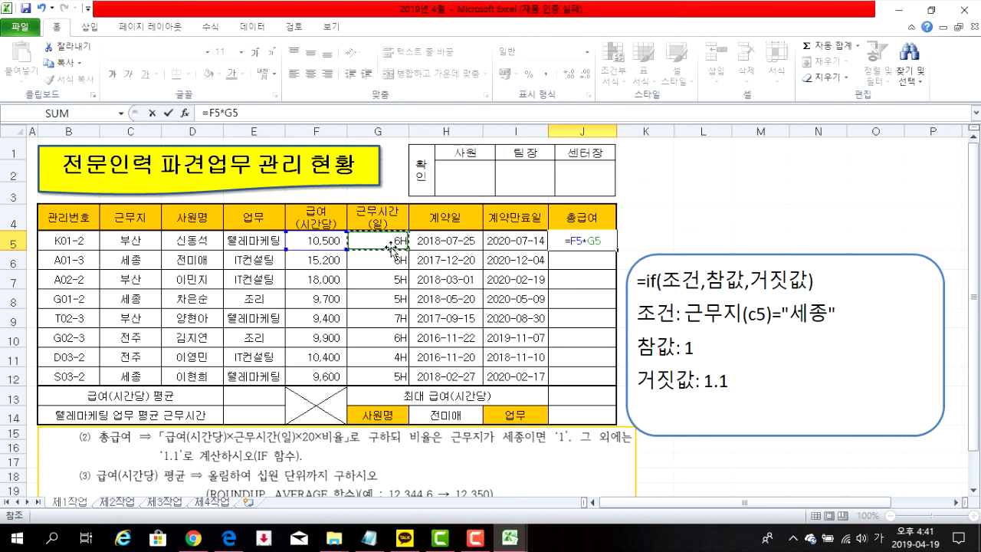
text(*)
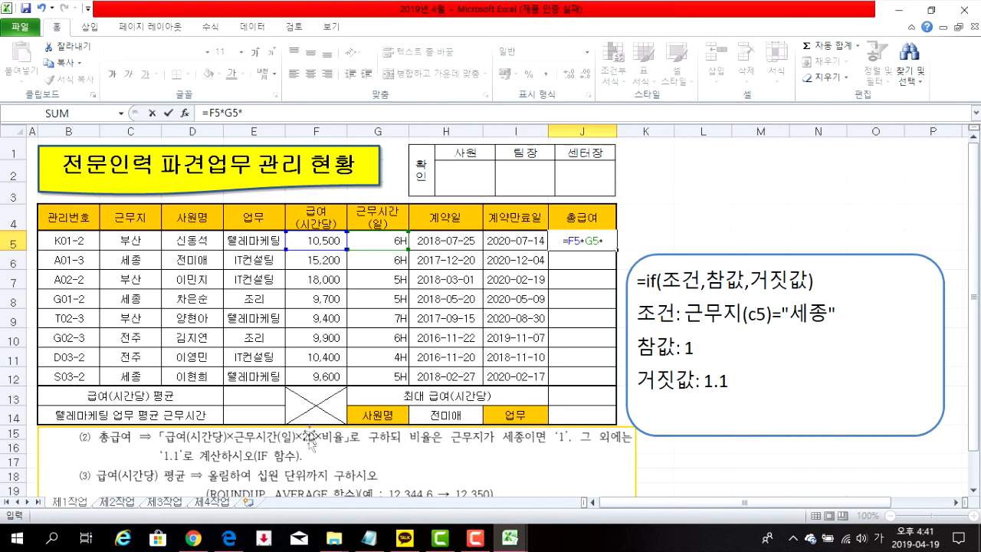
text(20)
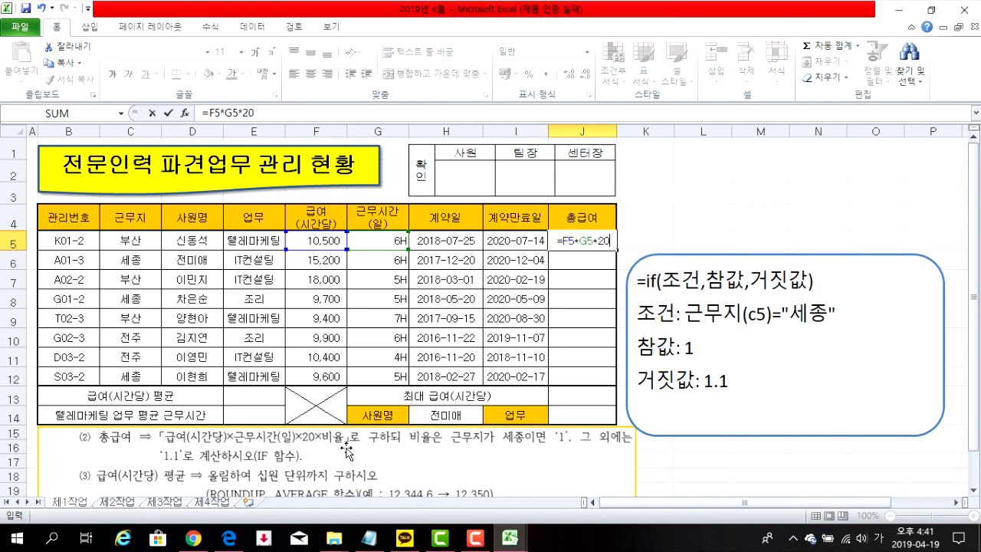
text(*)
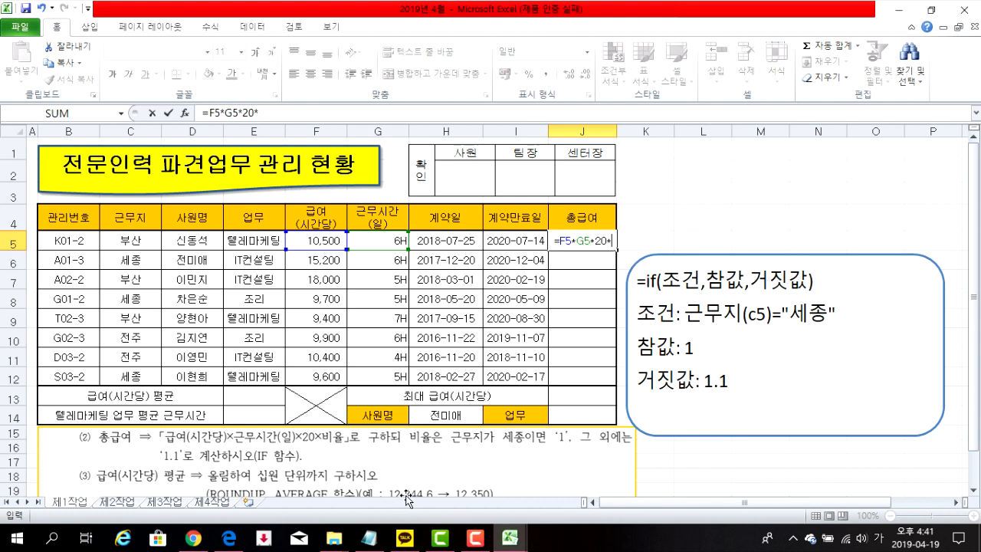
- Complete the 총급여 formula in J5 by multiplying by IF(C5="세종",1,1.1)
key(Hangul)
text(if()
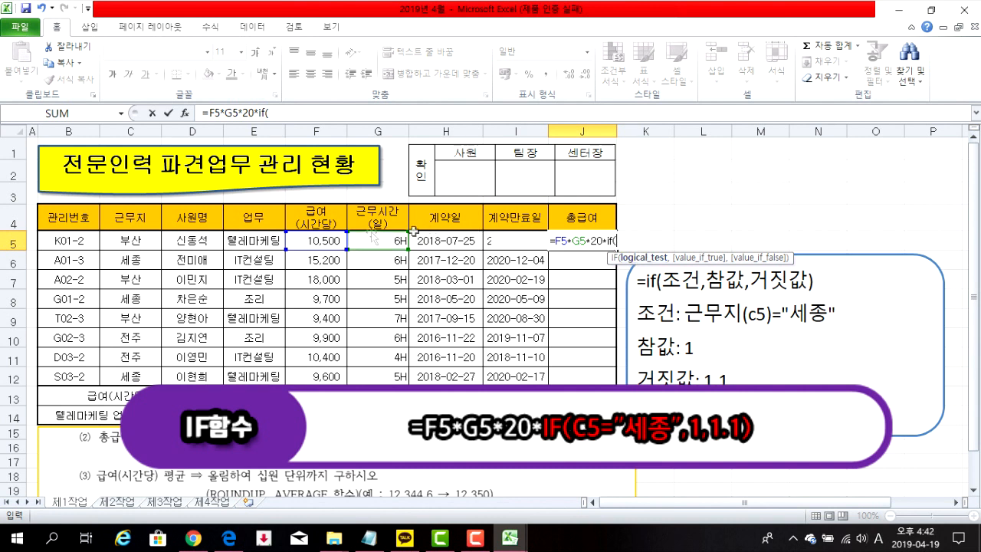
click(142, 241)
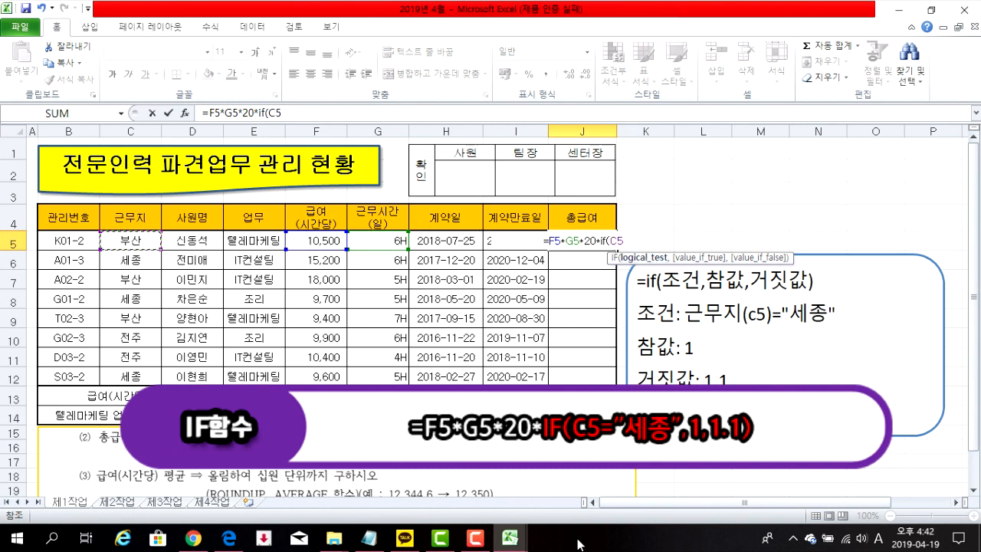
text(=)
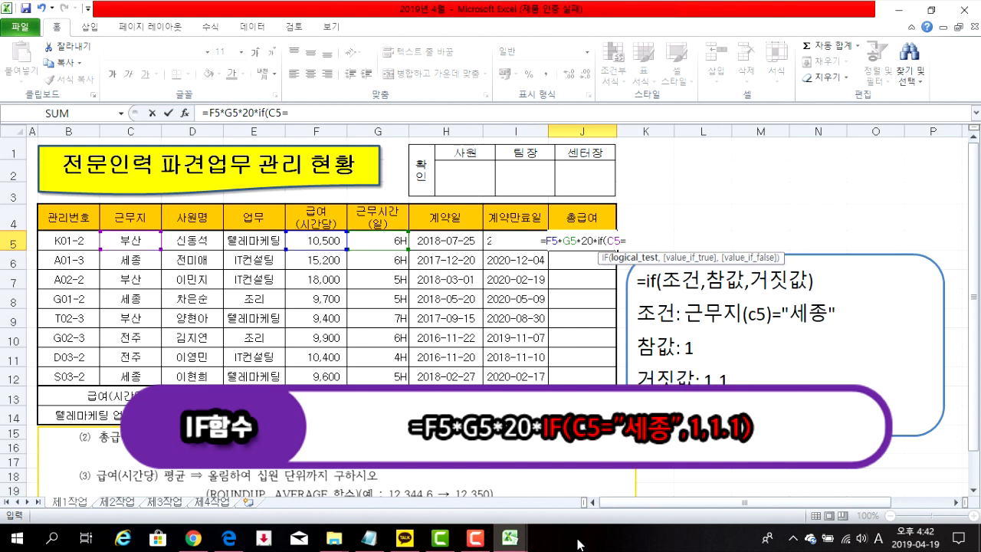
text("세종")
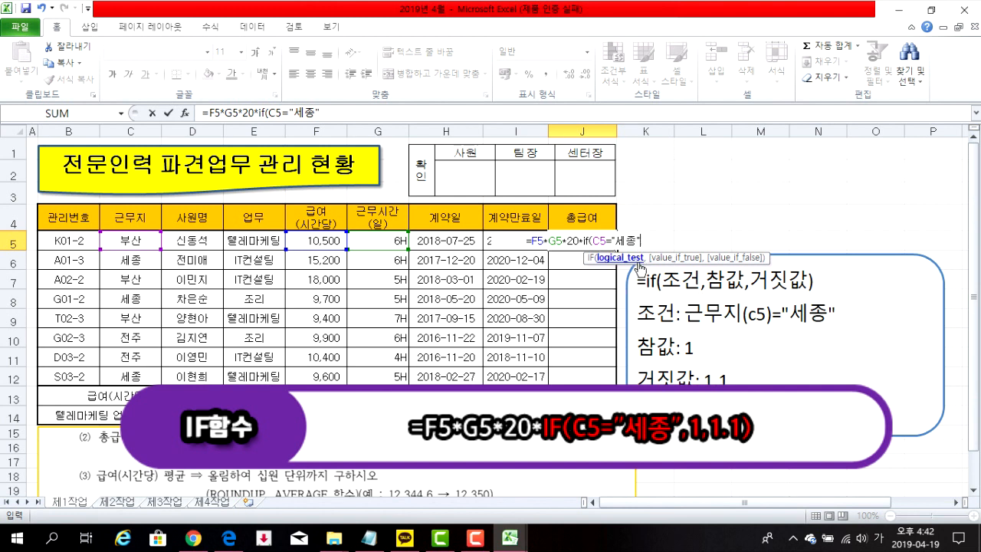
text(,)
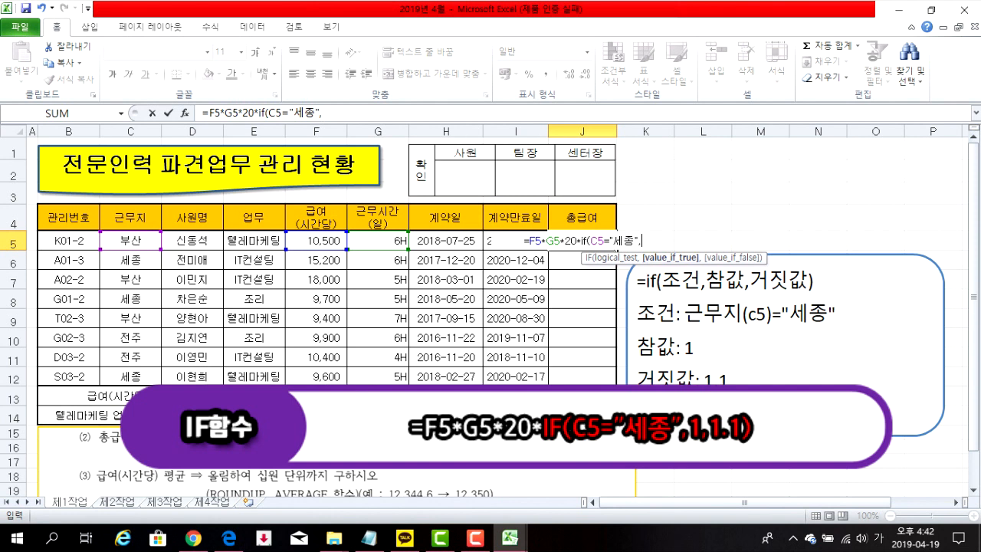
text(1)
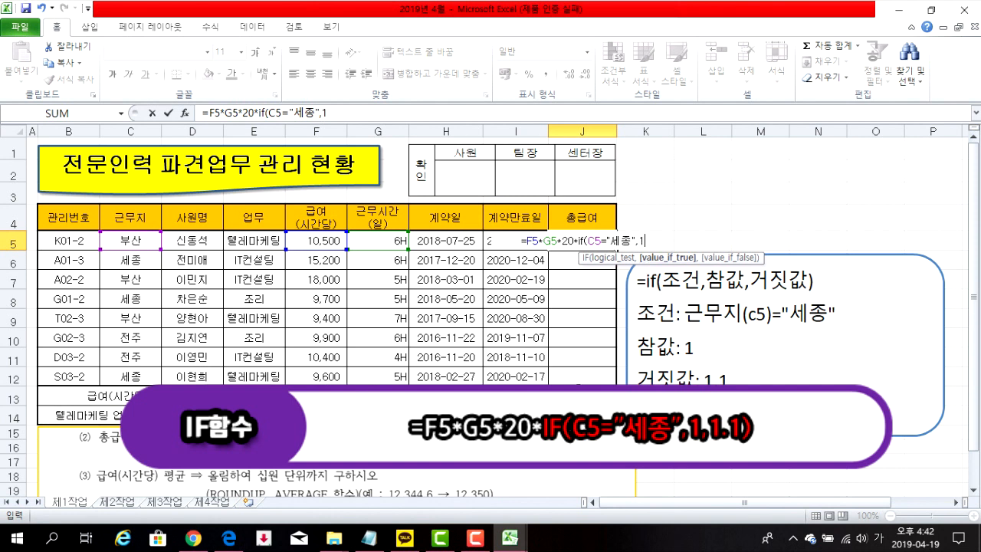
text(,)
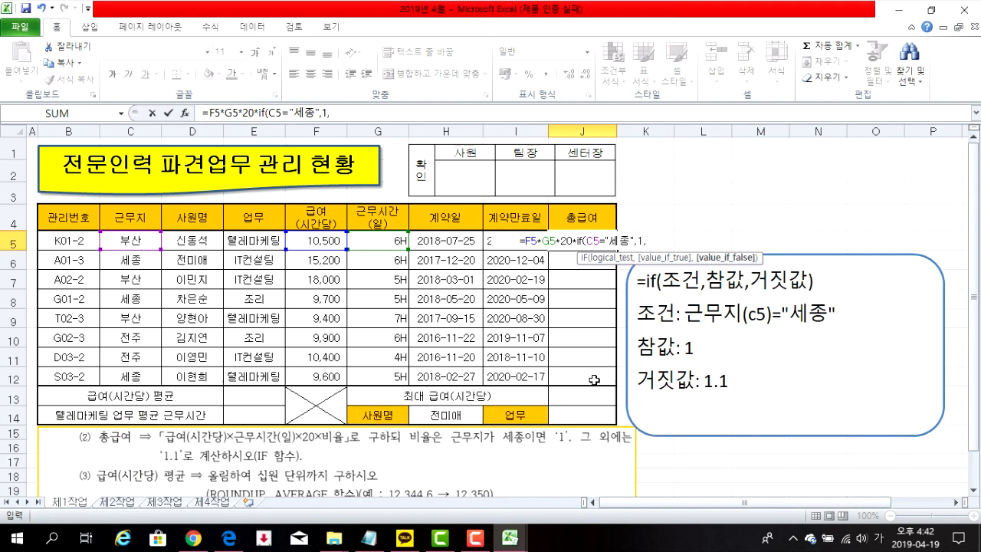
text(1.1)
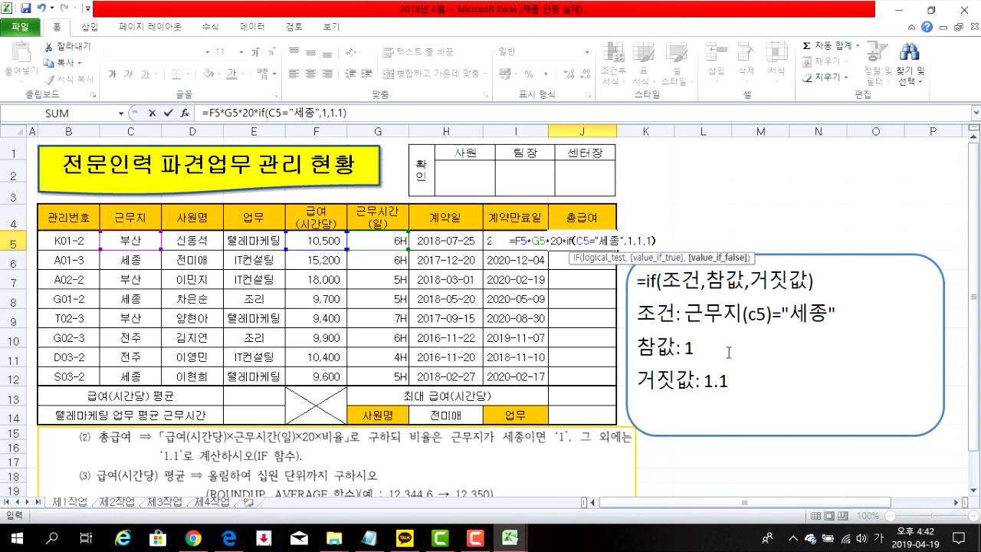
text())
key(Return)
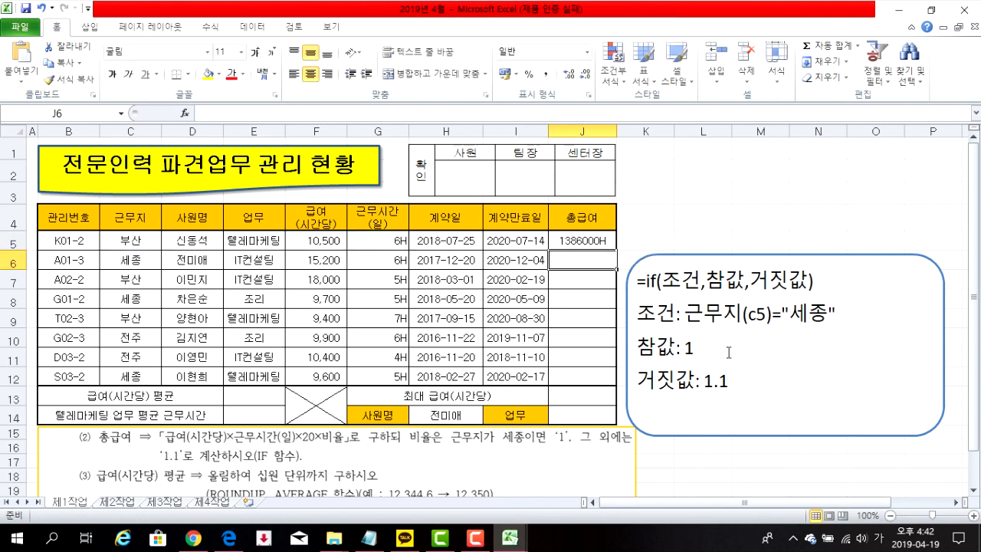
- Fill the J5 formula down to J12 without formatting and apply the comma style to the 총급여 values
click(567, 243)
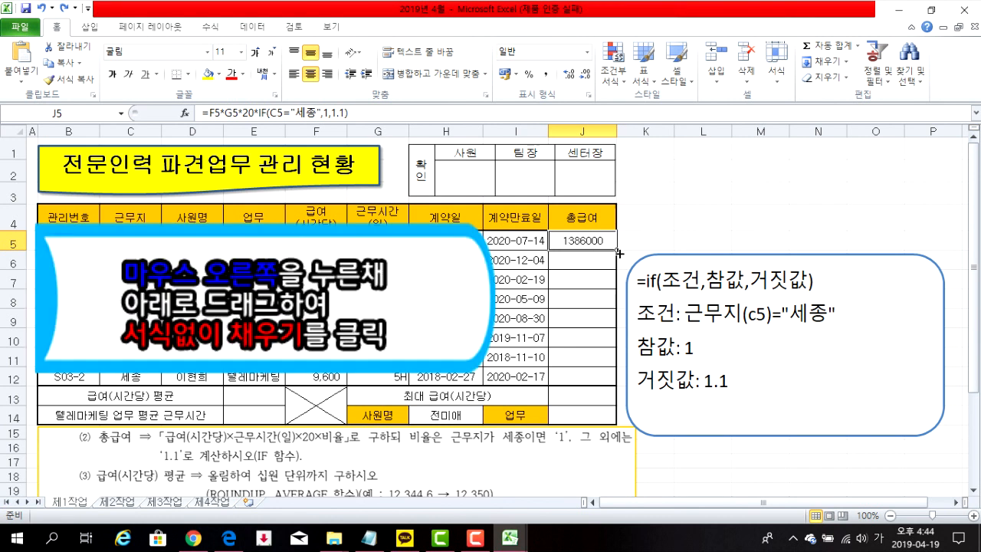
drag(617, 250, 605, 385)
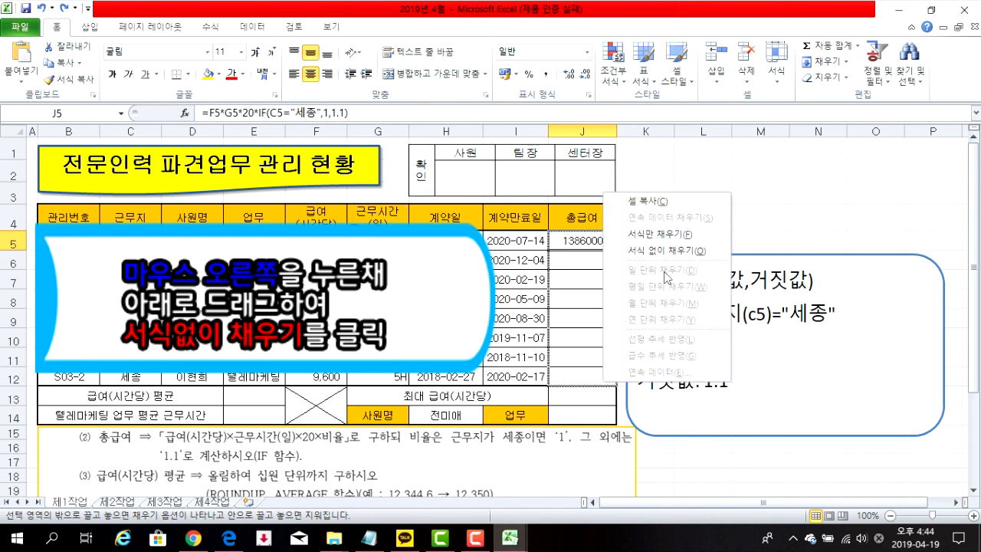
click(667, 251)
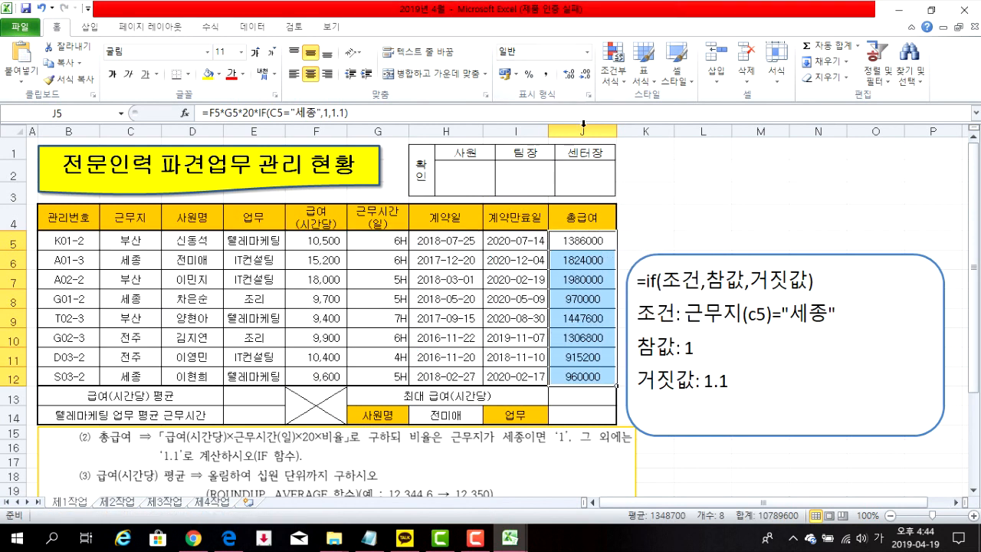
click(546, 74)
click(559, 242)
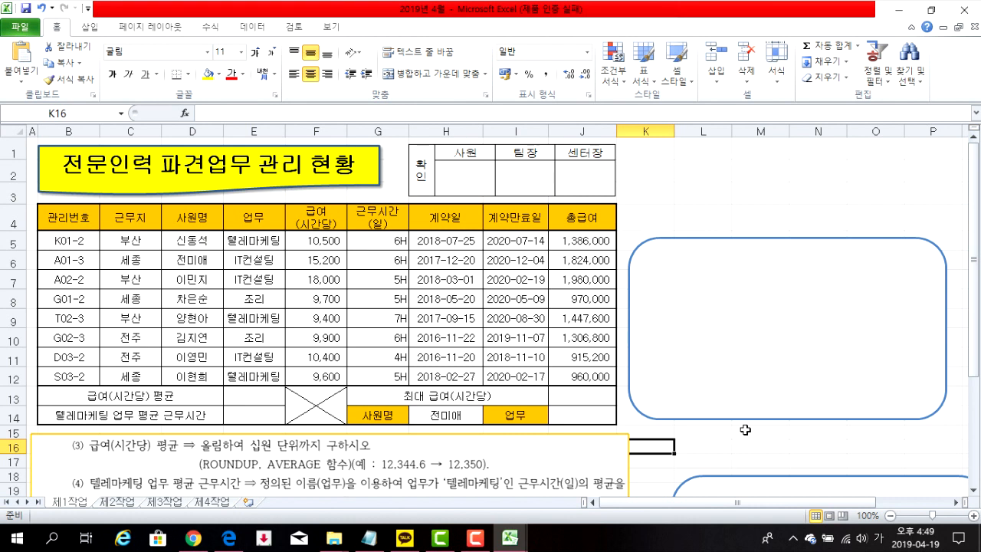
- Write the AVERAGE function syntax =average(범위) in the empty rounded rectangle beside the table
click(246, 397)
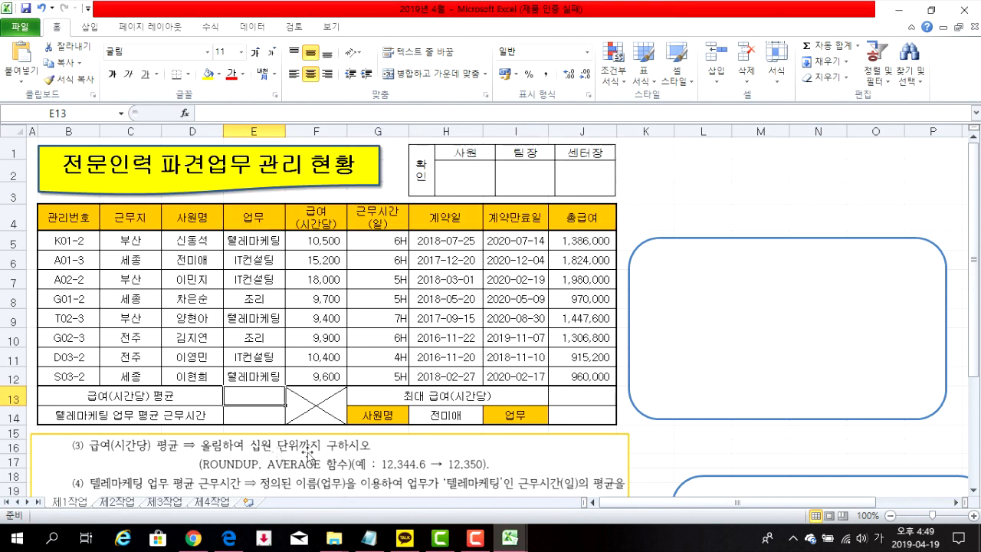
click(682, 300)
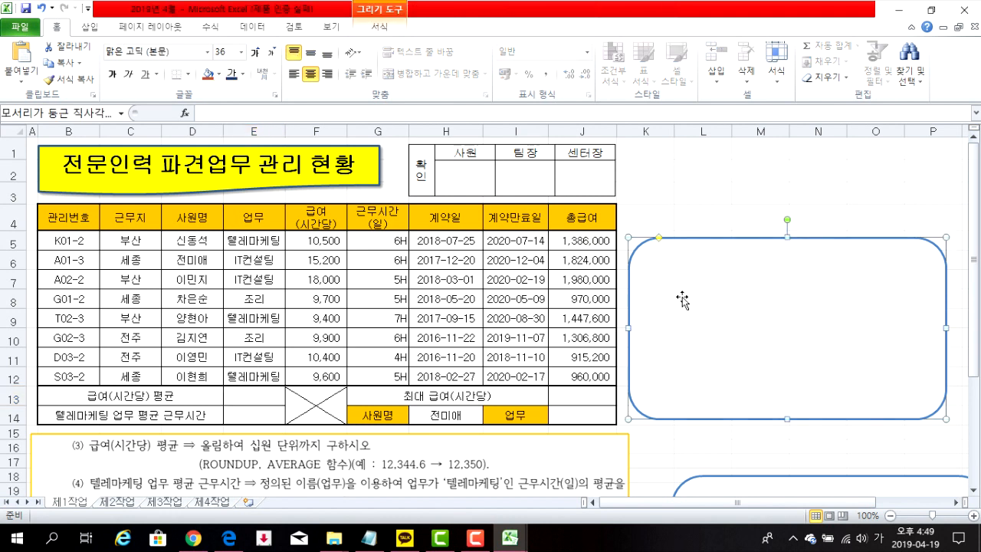
text(=)
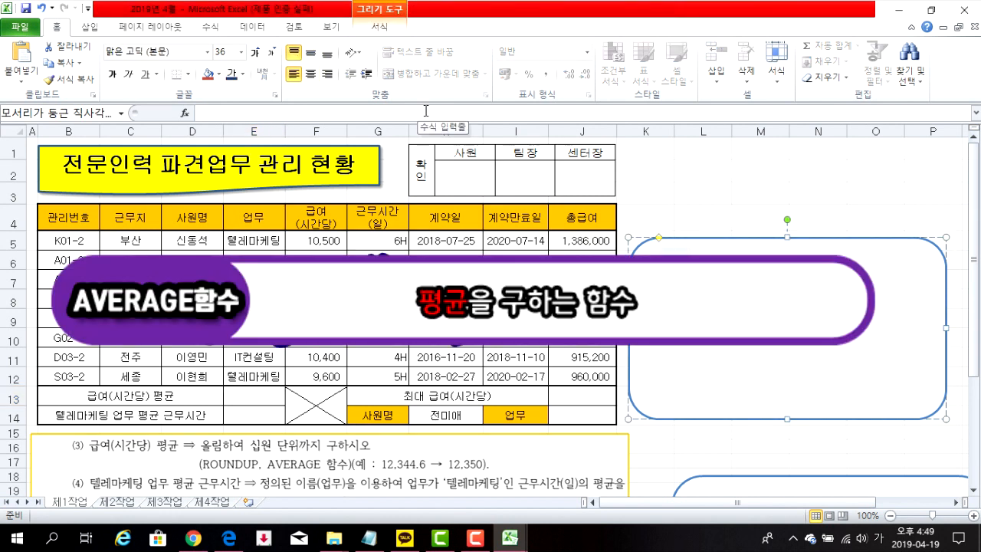
text(=)
key(Hangul)
text(a)
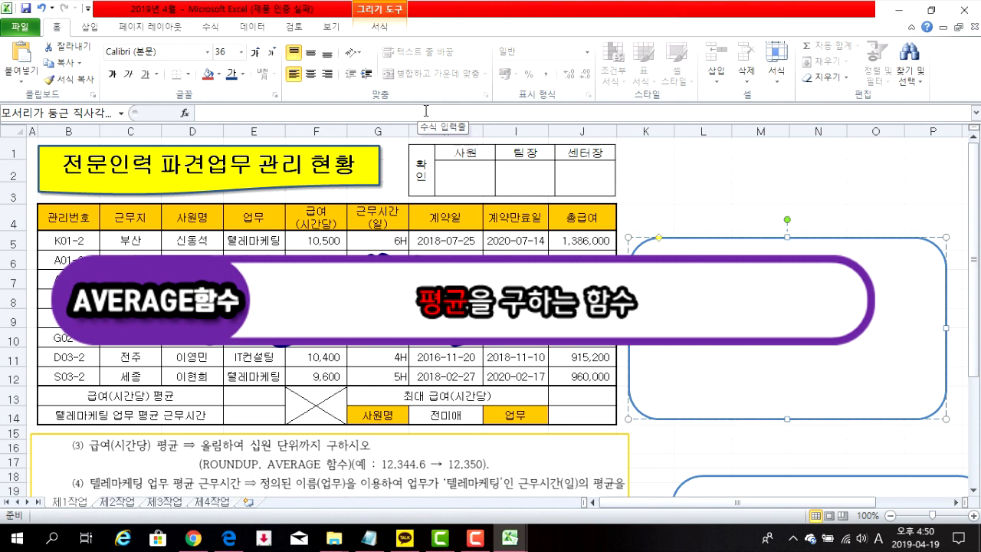
text(verag)
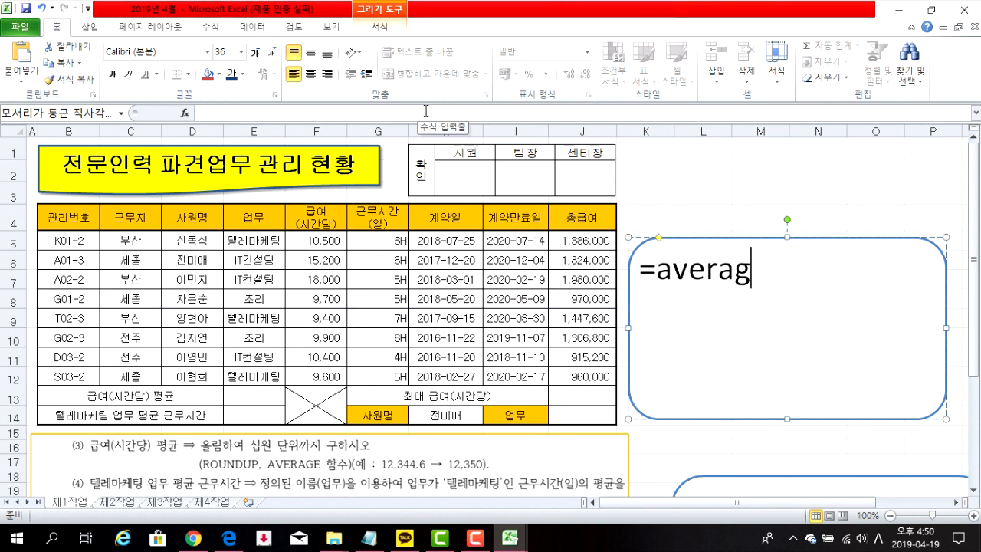
text(e()
key(Hangul)
text(범위))
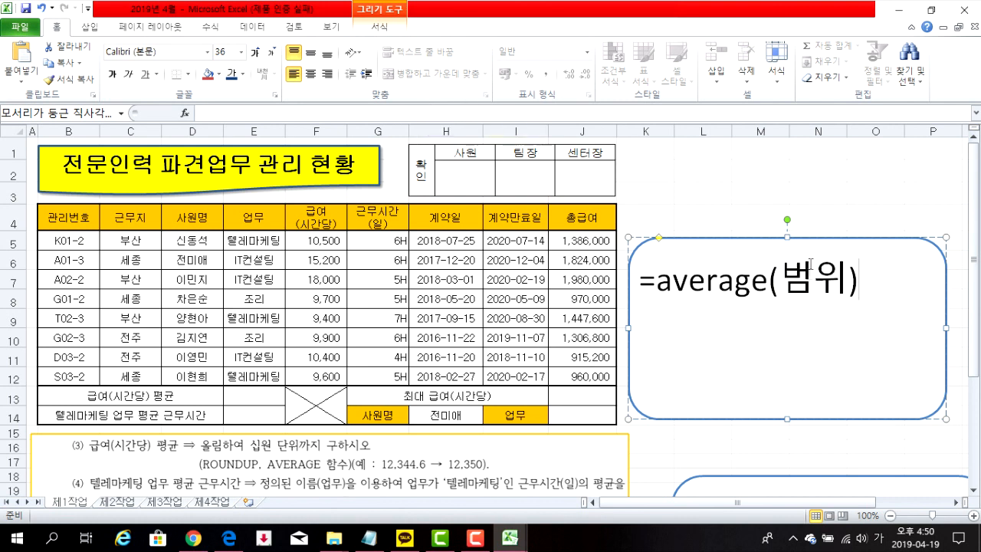
double_click(839, 281)
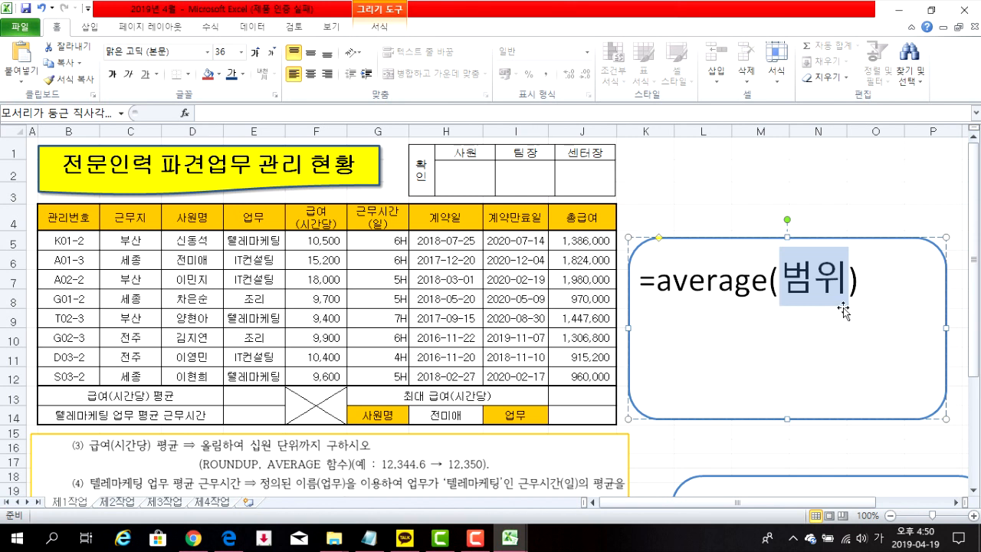
- Add the line =roundup(셀,자리수) below the AVERAGE syntax and widen the rounded rectangle
click(858, 285)
key(Return)
text(=ㄱ)
key(BackSpace)
key(Hangul)
text(roundup)
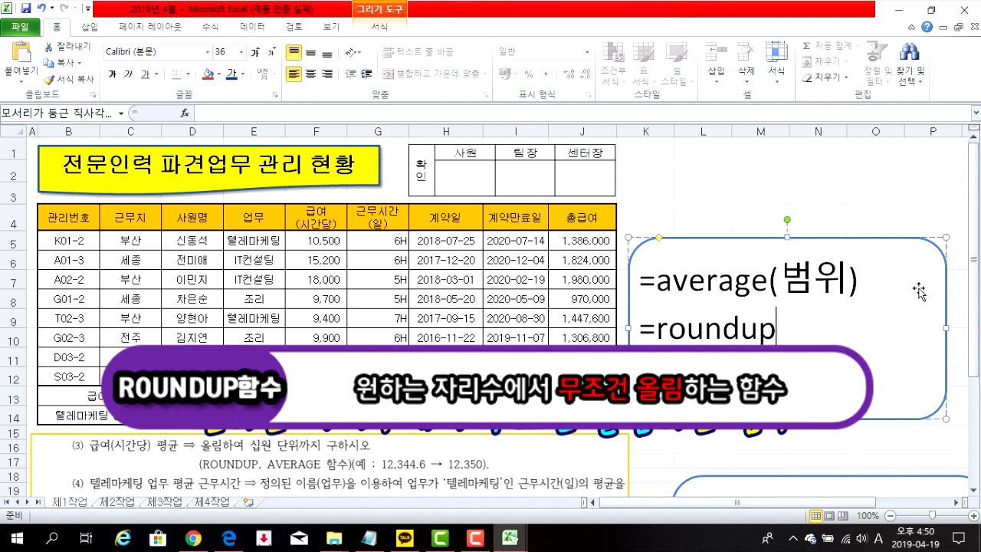
drag(946, 327, 877, 327)
text((t)
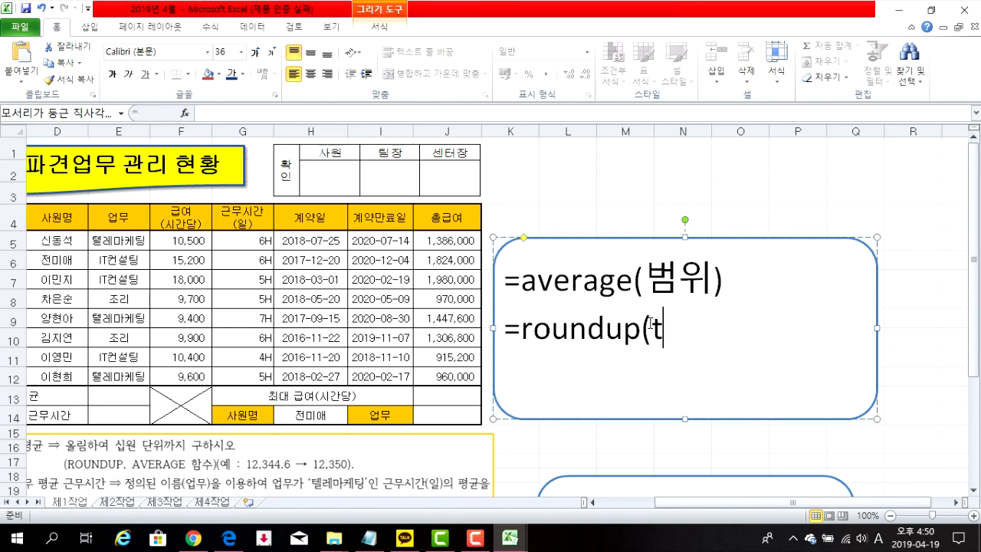
key(BackSpace)
key(Hangul)
text(셀)
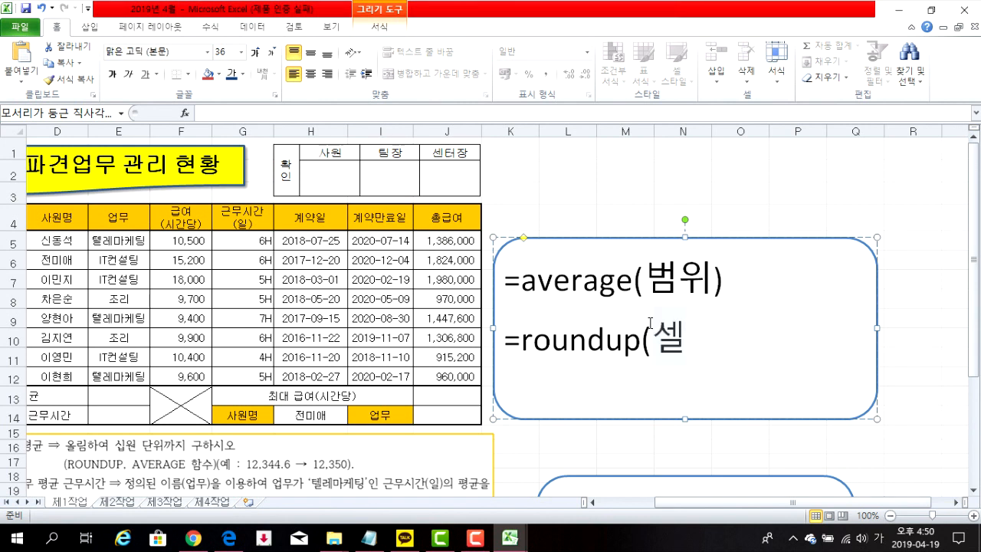
text(,)
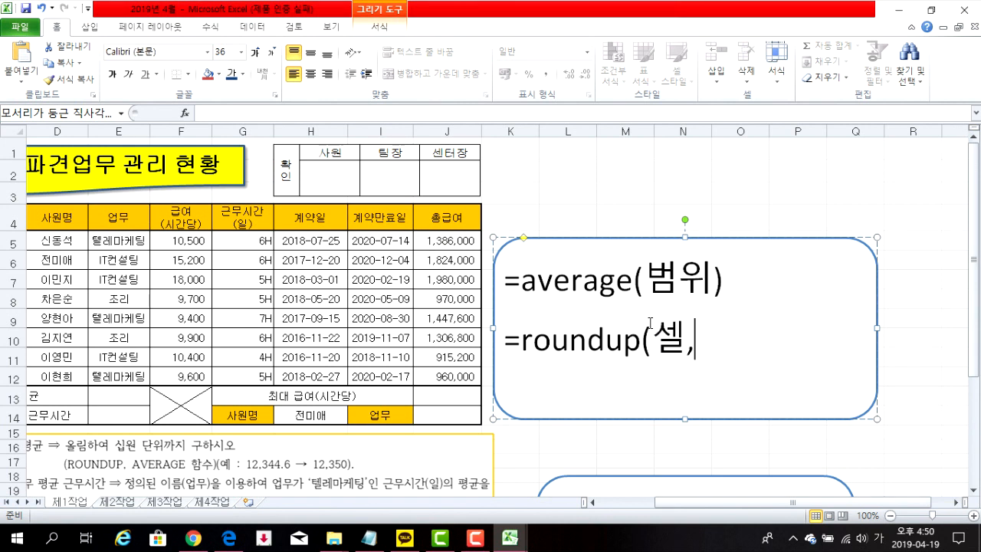
text(자리수))
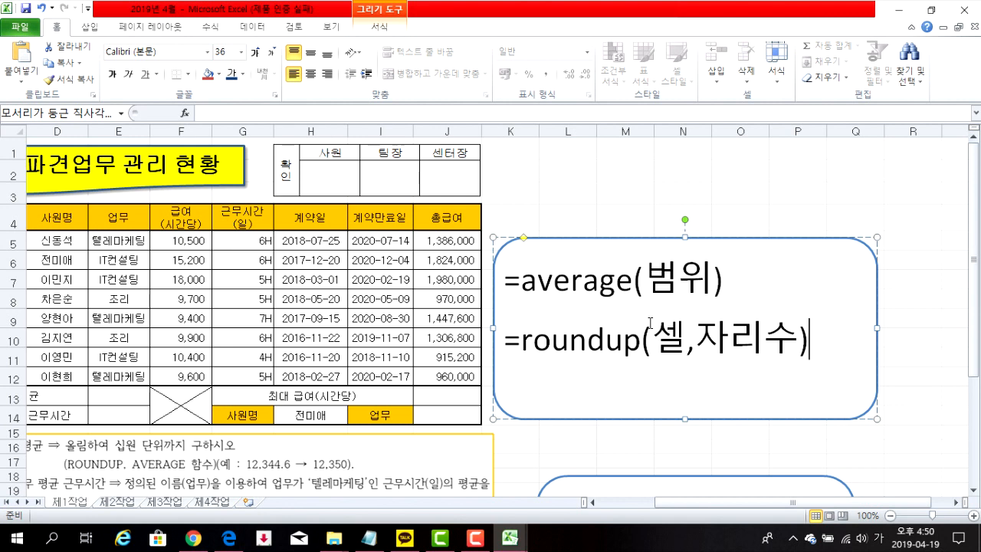
- Move the syntax rectangle up to about row 3 and the 123.5678 digit-position diagram directly below it
drag(707, 334, 798, 339)
drag(592, 232, 588, 190)
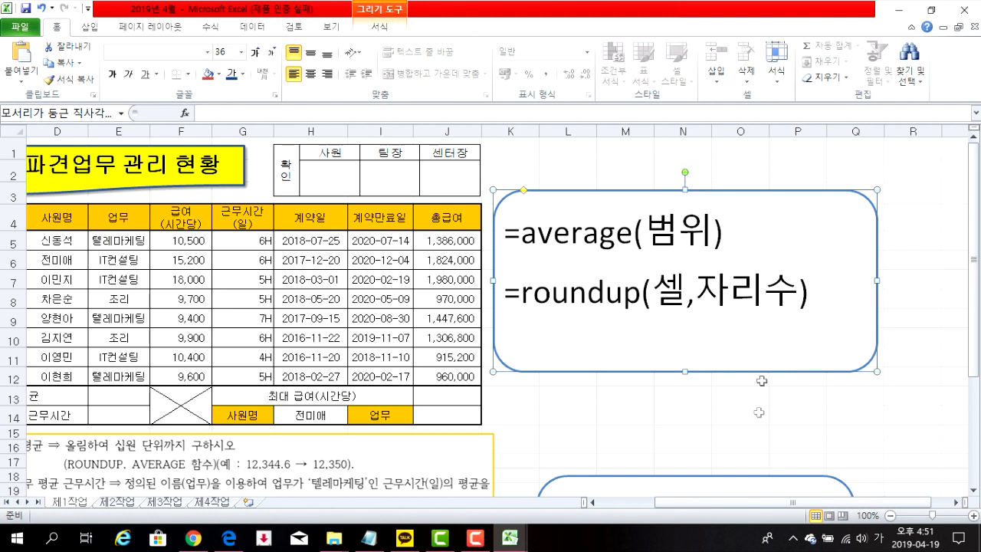
click(726, 478)
mouse_move(695, 397)
mouse_down()
mouse_move(693, 389)
mouse_move(694, 407)
mouse_up()
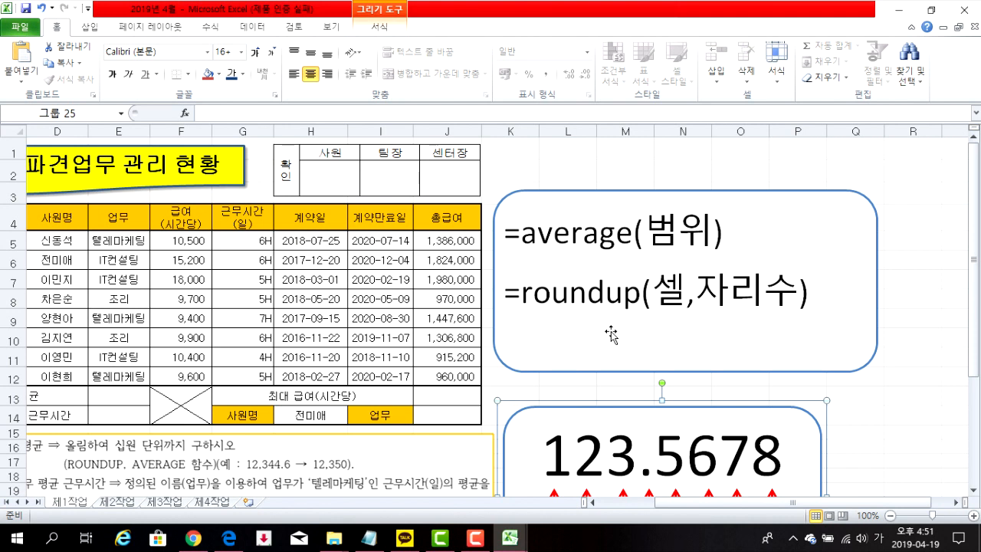
- Move the 123.5678 digit-position diagram over the table to examine the rounding positions, and return it below the syntax rectangle
drag(611, 406, 252, 197)
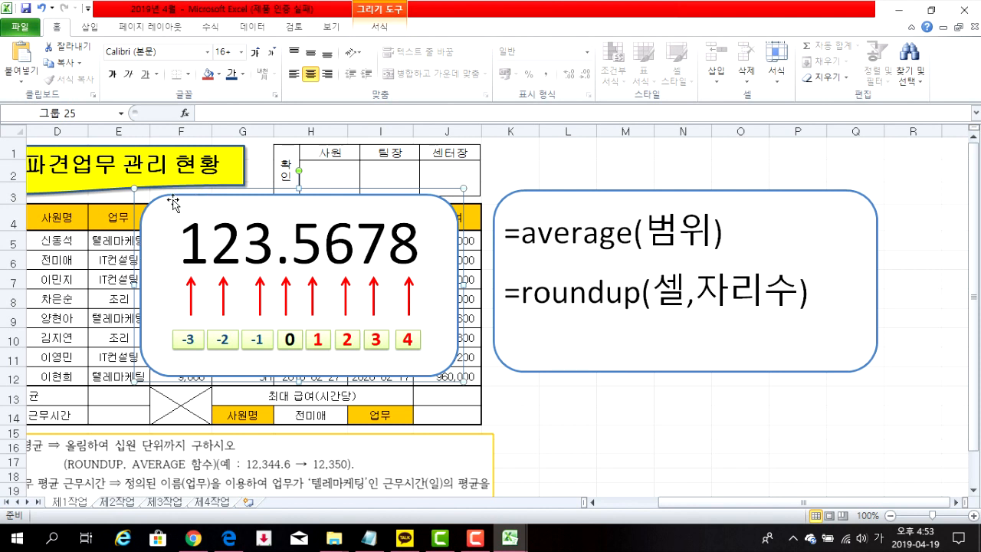
drag(268, 269, 601, 386)
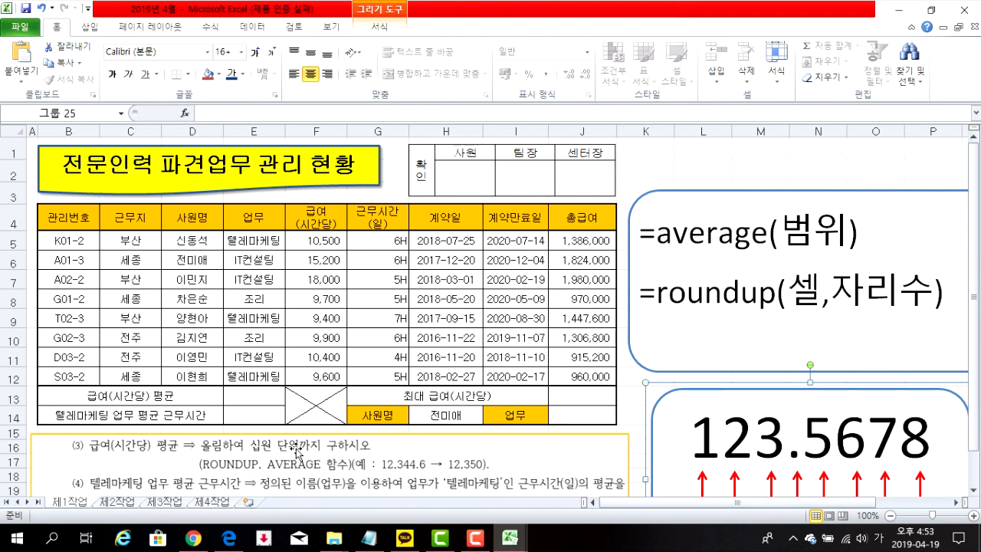
drag(767, 390, 689, 249)
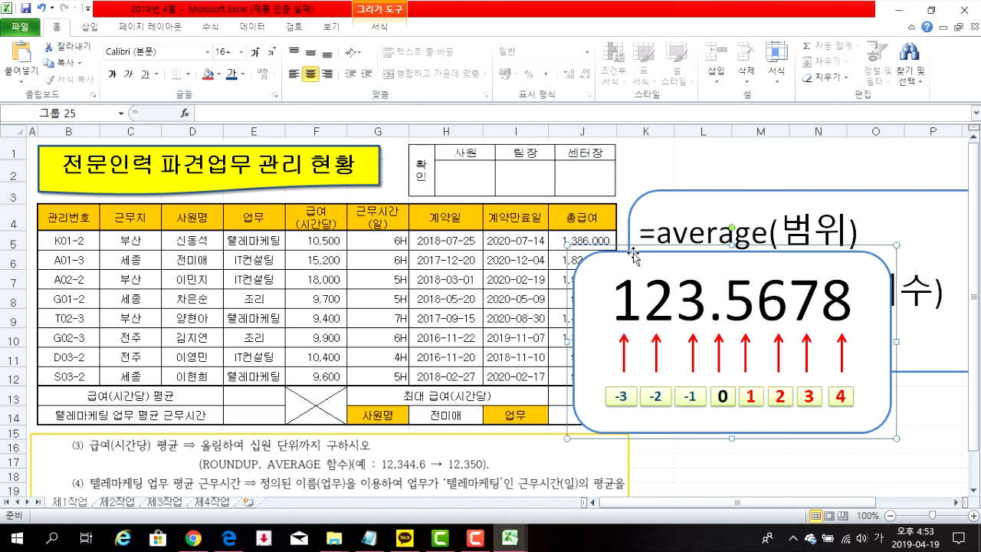
drag(633, 253, 722, 396)
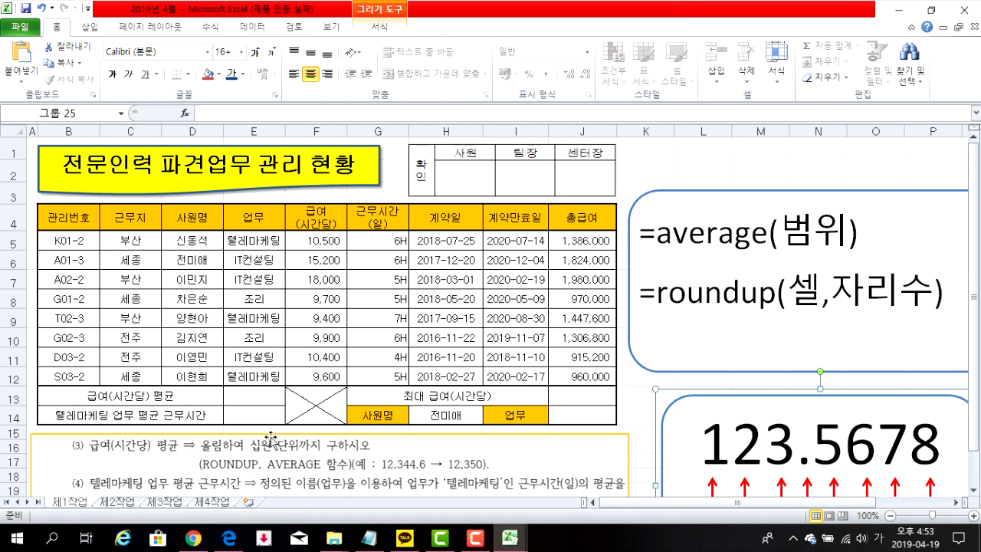
- Calculate the 급여(시간당) average in E13 with =AVERAGE(F5:F12)
click(237, 395)
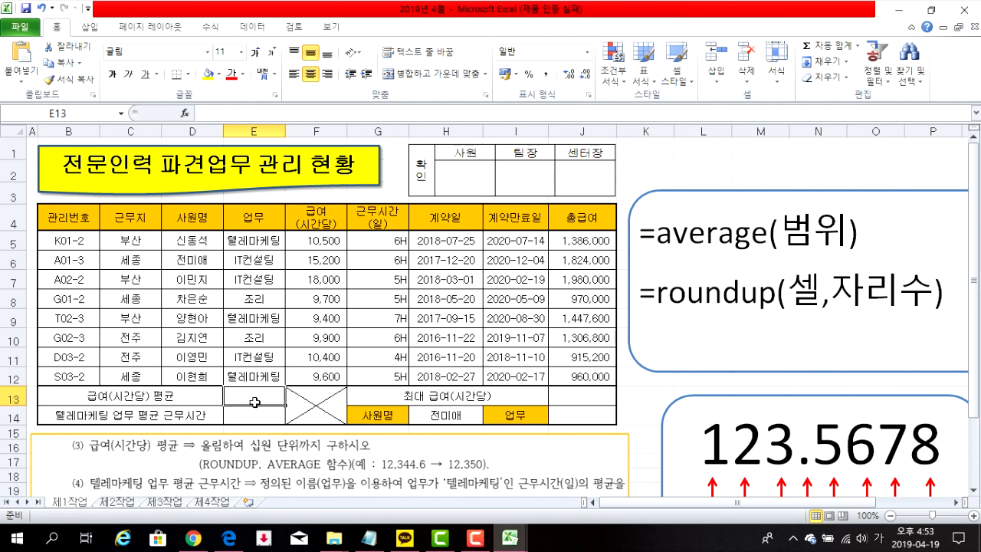
text(=)
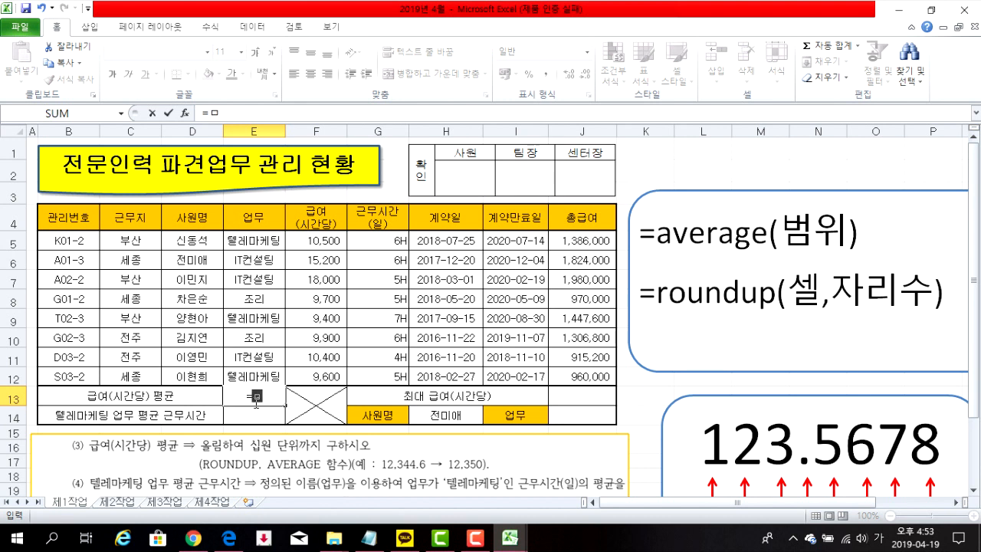
text(av)
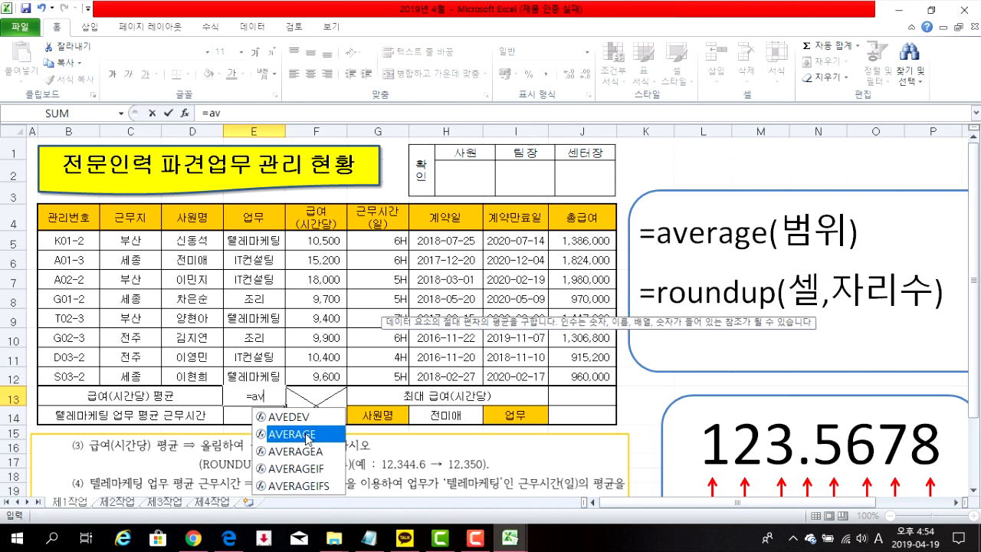
double_click(310, 434)
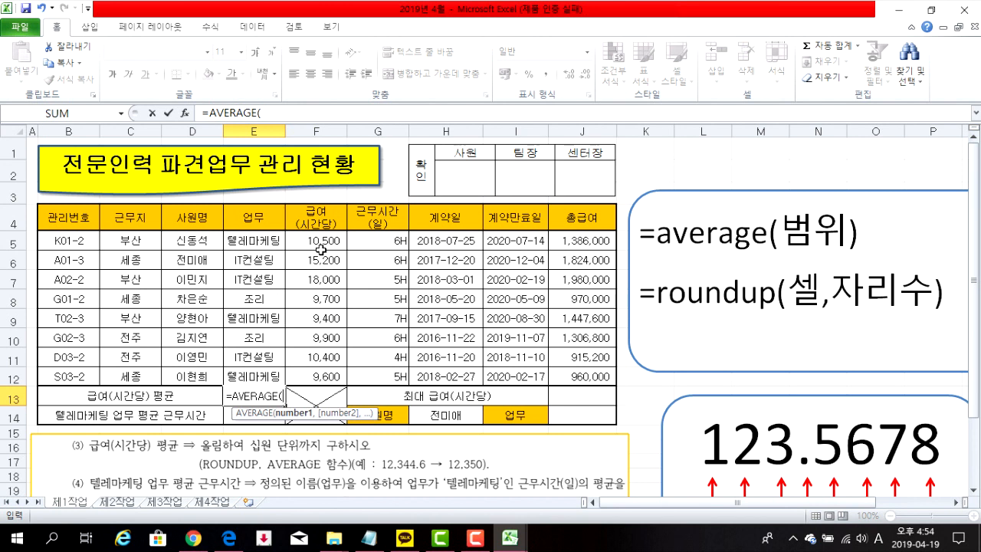
drag(320, 249, 317, 381)
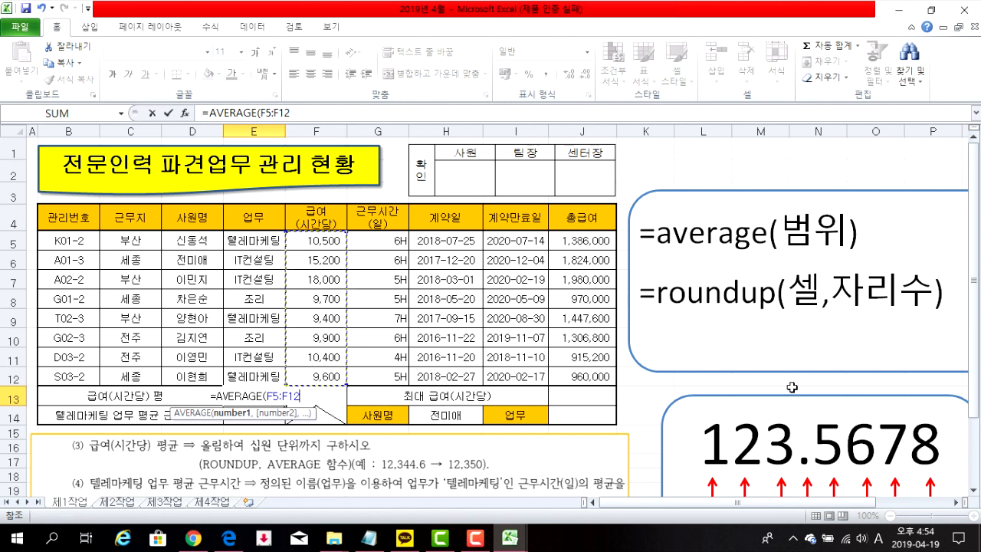
key(Return)
click(261, 396)
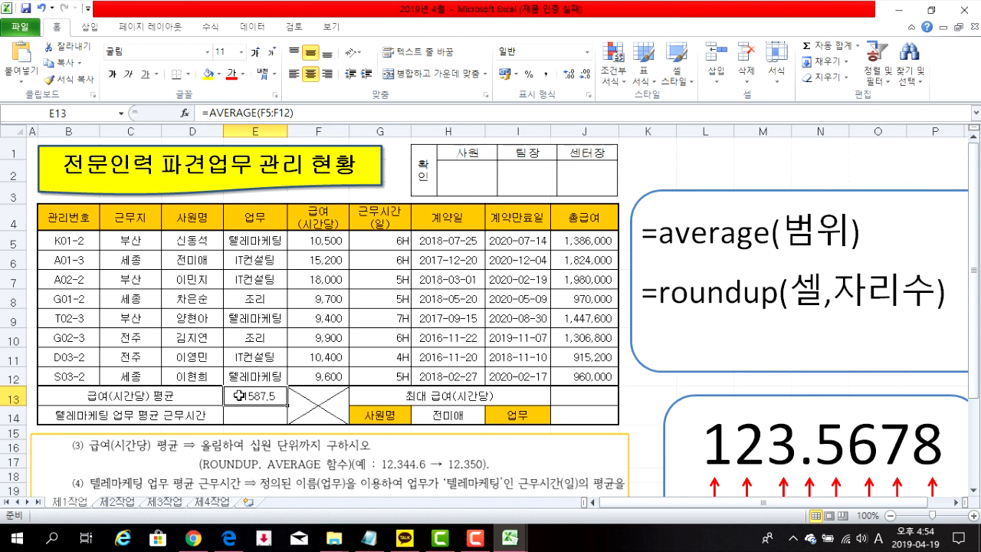
- Insert the ROUNDUP function in front of AVERAGE(F5:F12) in the E13 formula
click(663, 240)
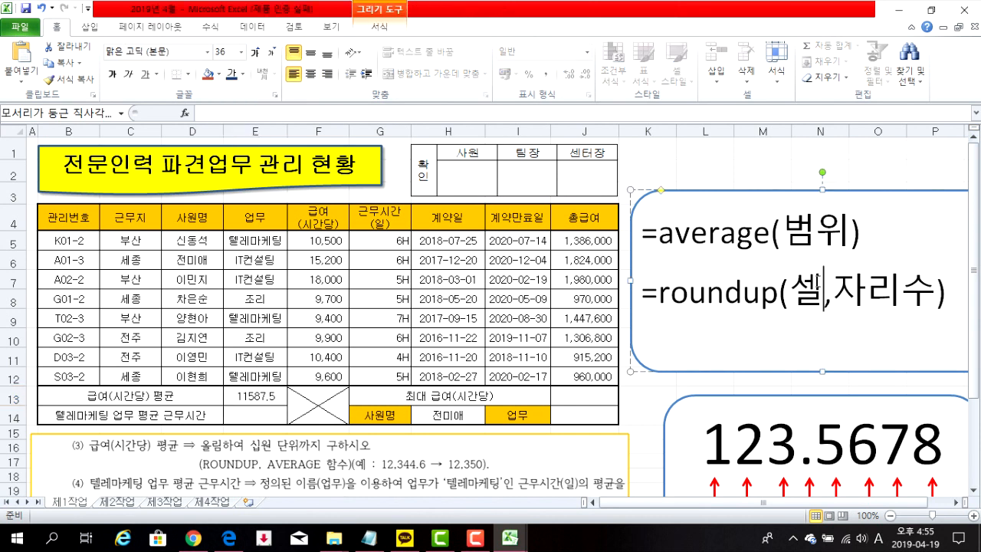
double_click(266, 396)
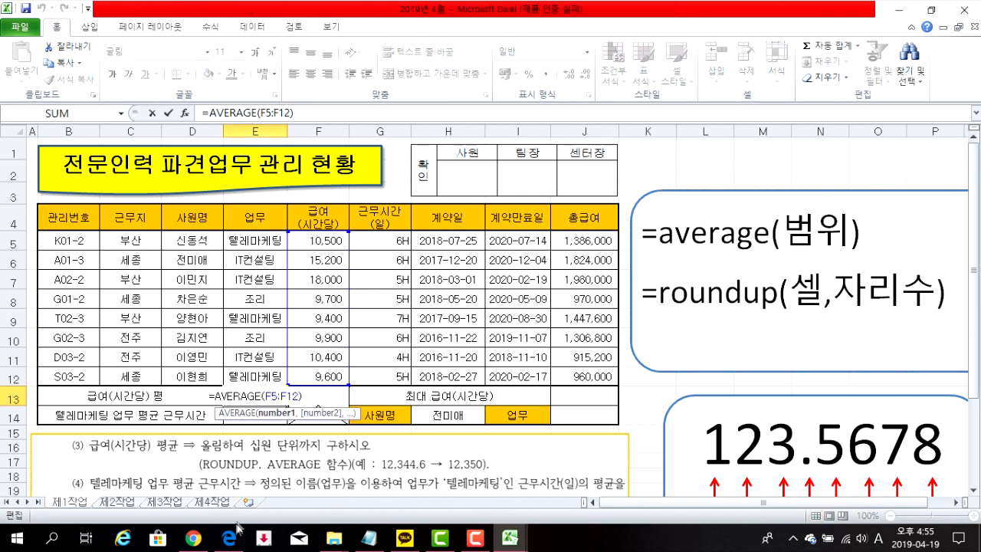
click(216, 395)
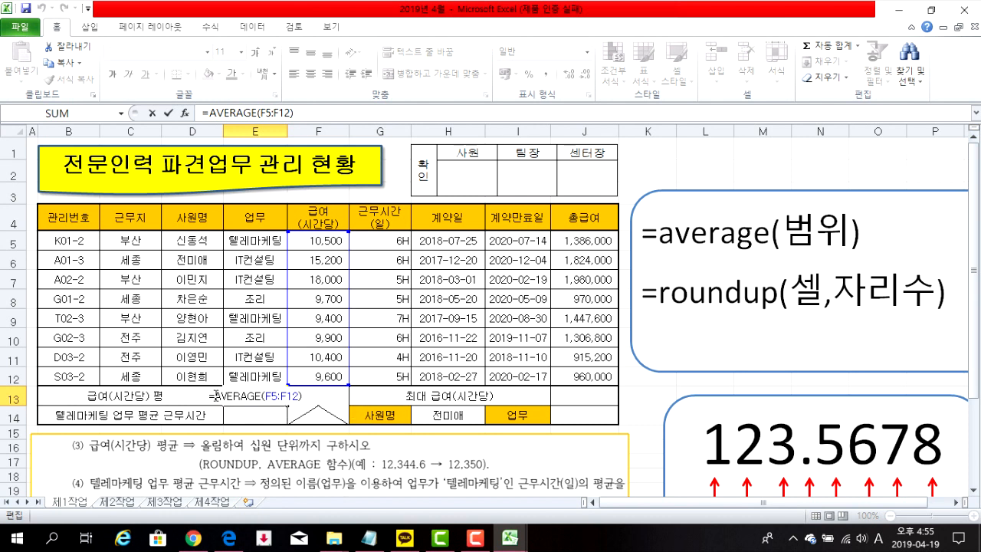
drag(216, 396, 295, 396)
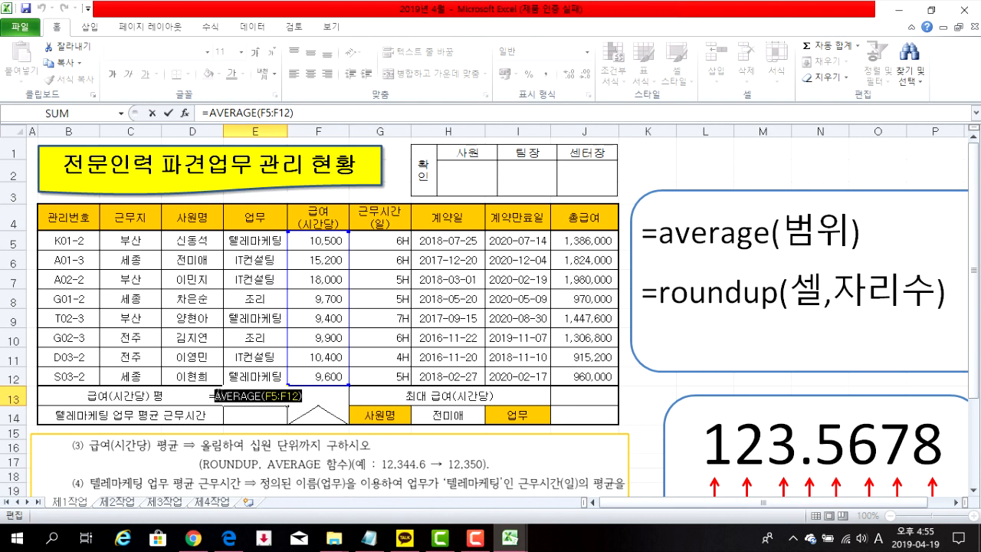
click(216, 395)
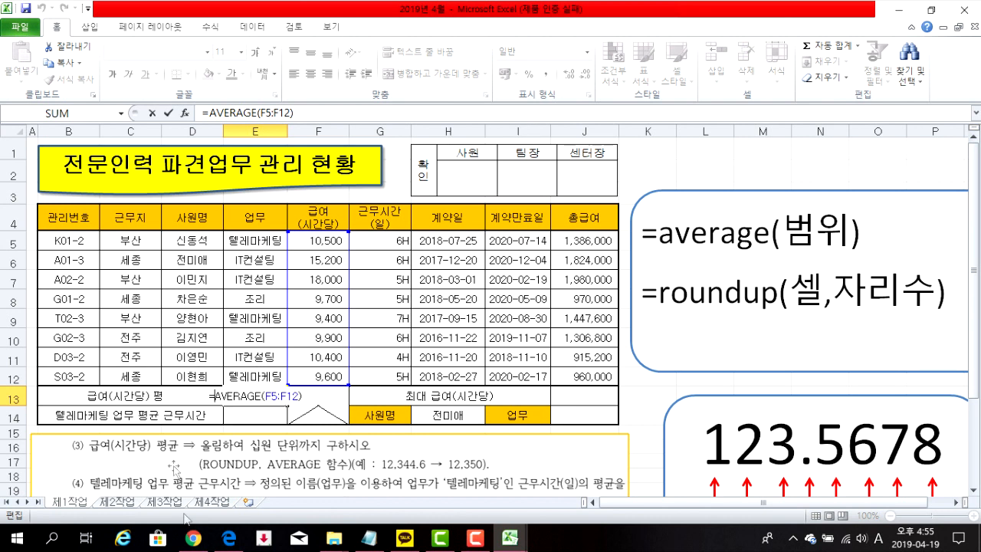
text(r)
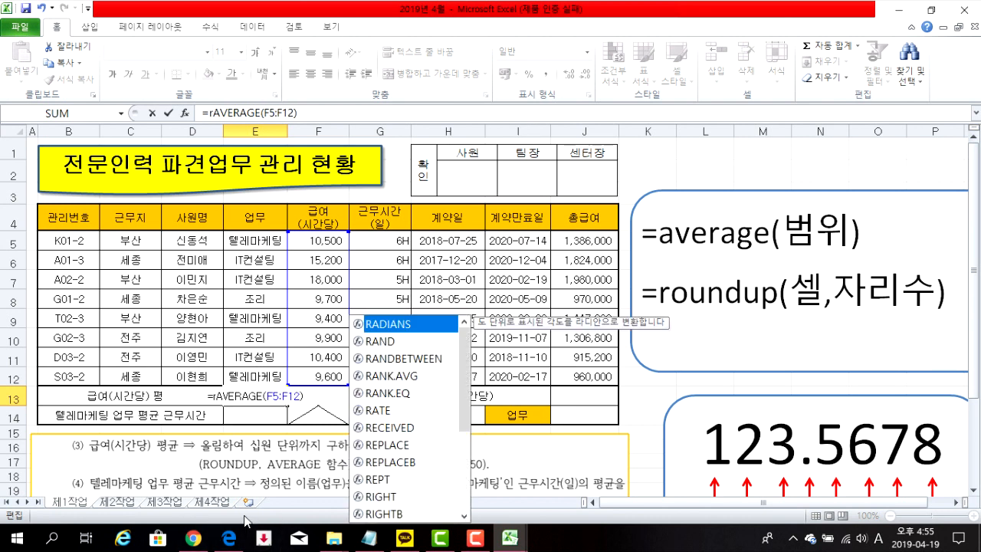
text(ou)
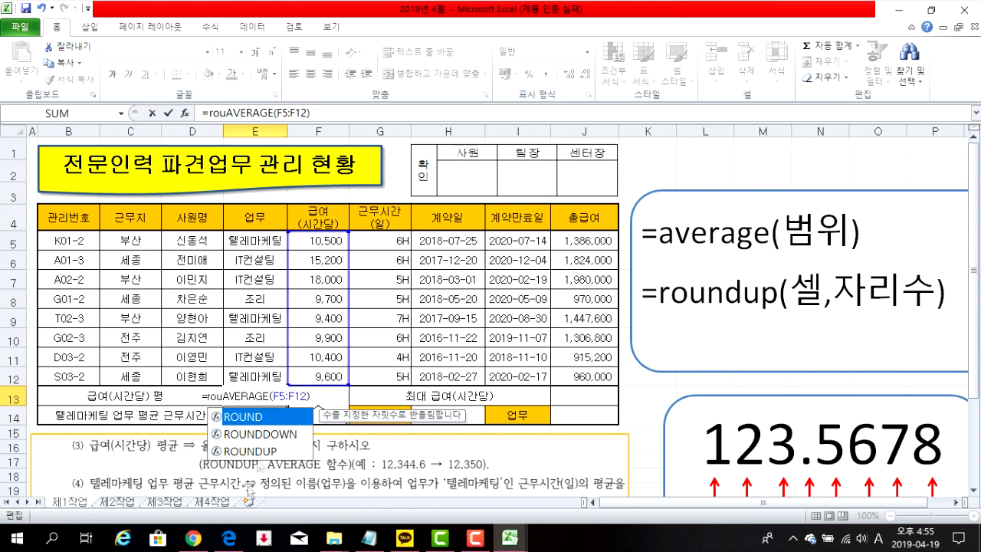
double_click(252, 451)
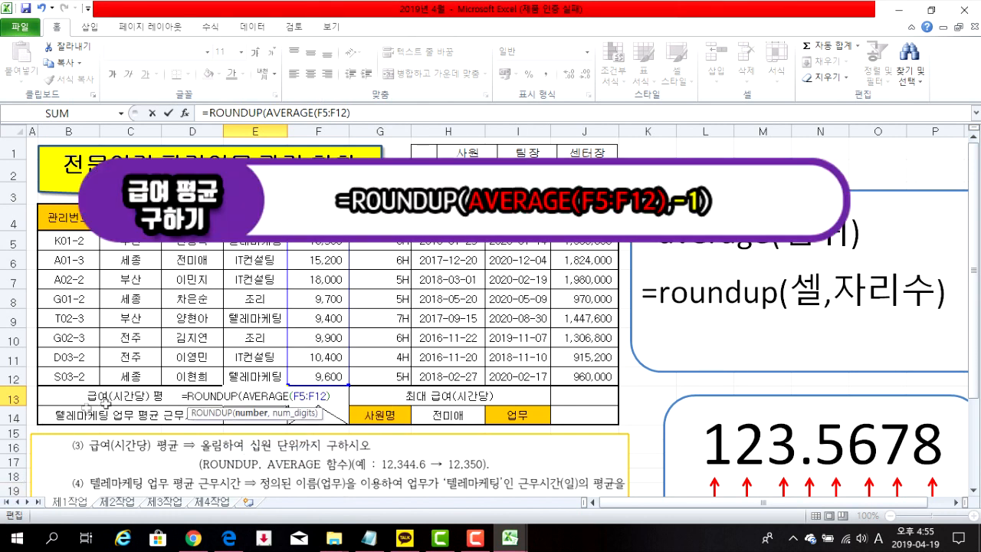
- Complete the E13 formula as =ROUNDUP(AVERAGE(F5:F12),-1) to round up to the tens place
drag(241, 396, 330, 394)
click(329, 394)
text(,)
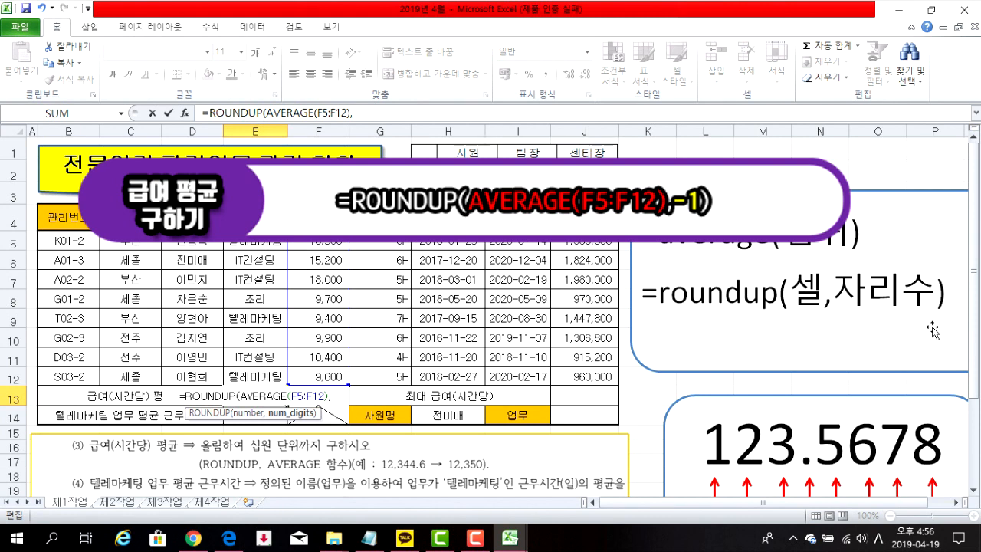
text(-1)
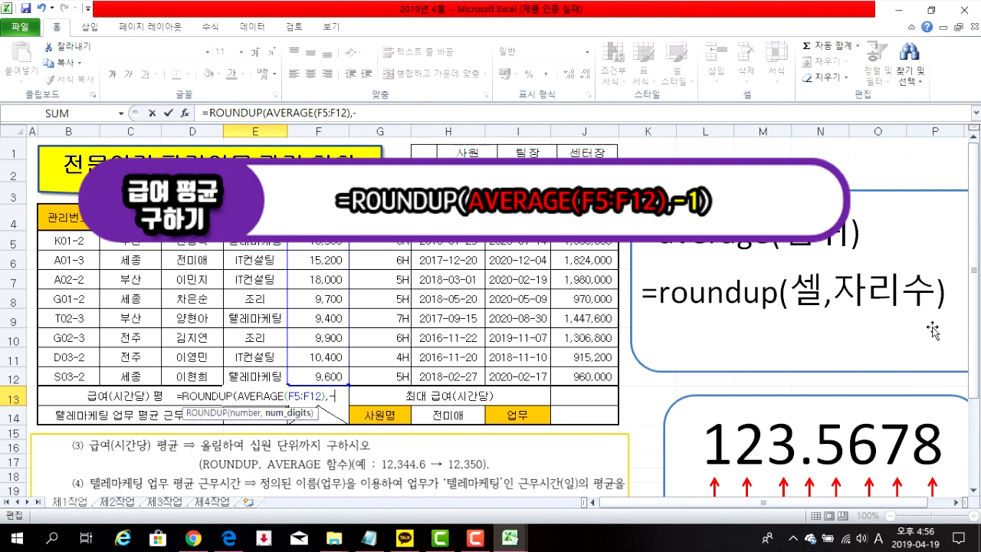
text())
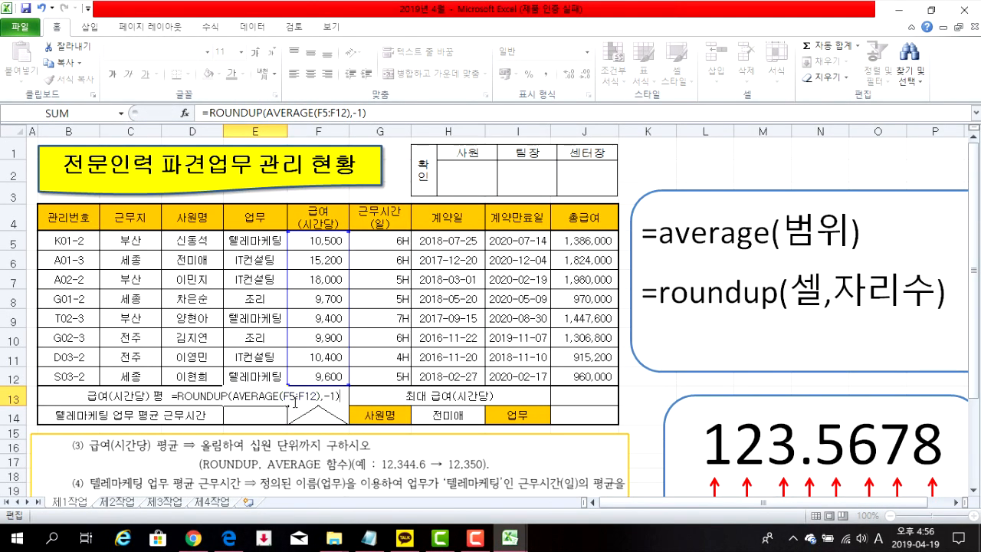
key(Return)
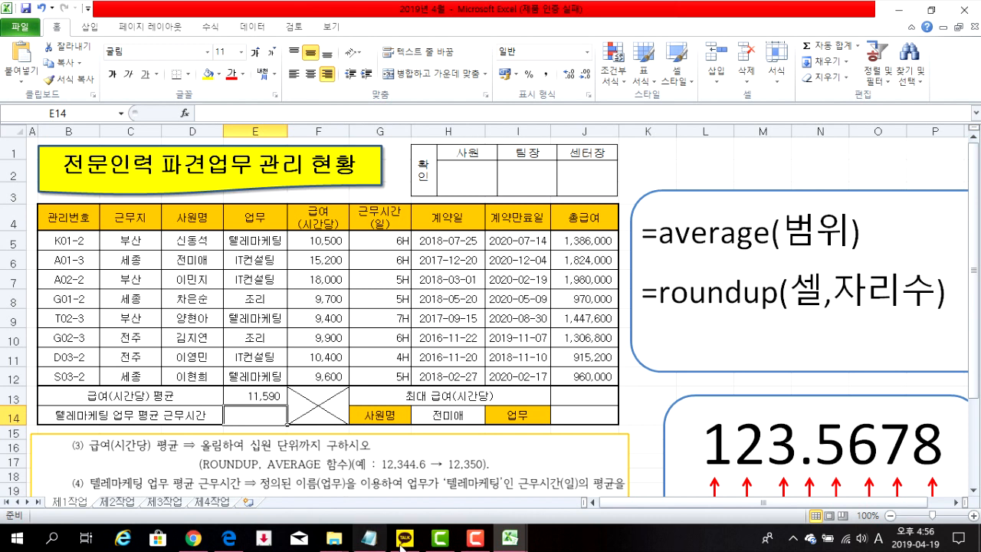
click(254, 403)
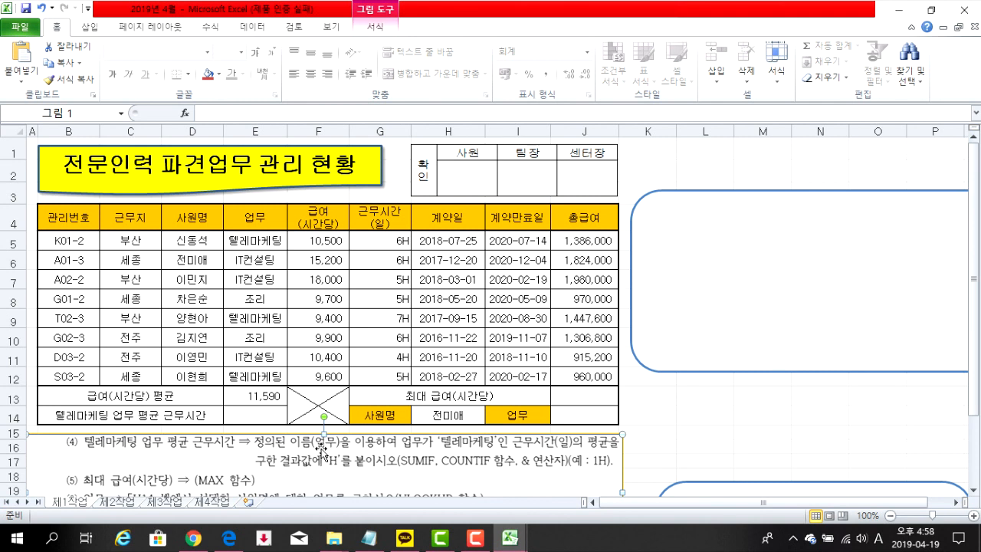
- Examine the 업무 range E5:E12 and the 텔레마케팅 entries in rows 5, 9 and 12 with their 근무시간 cells
drag(250, 244, 257, 371)
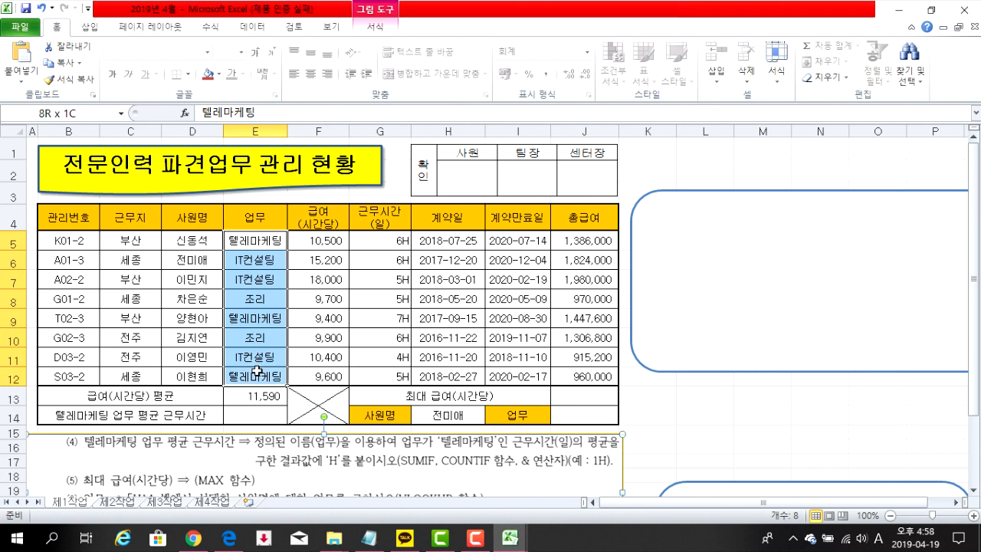
drag(246, 240, 251, 373)
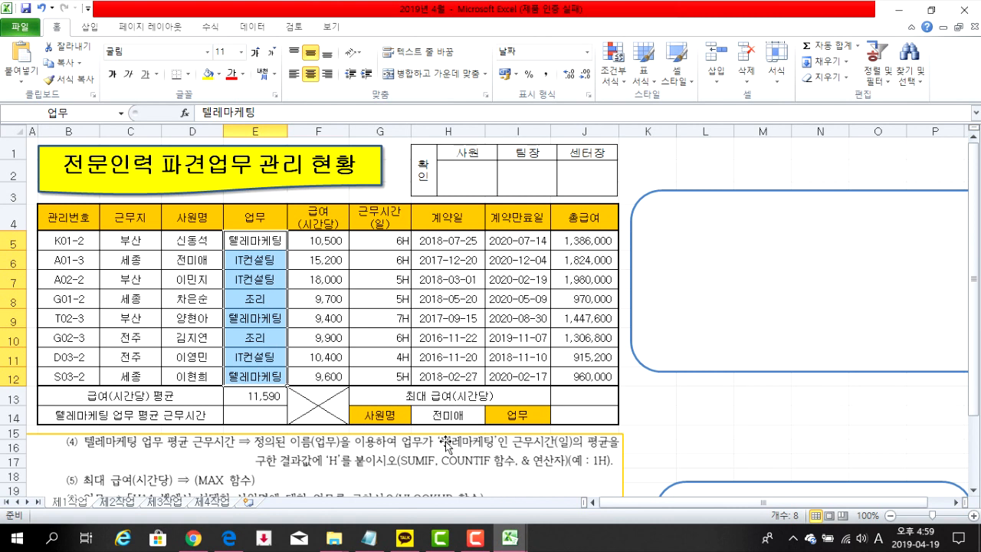
click(245, 242)
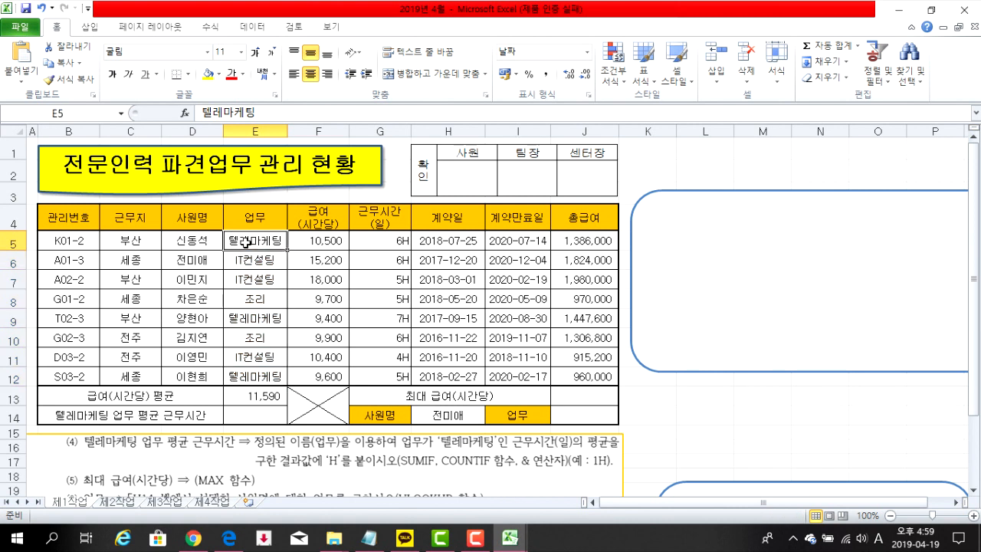
ctrl+click(264, 320)
ctrl+click(257, 376)
ctrl+click(378, 247)
ctrl+click(395, 317)
ctrl+click(399, 378)
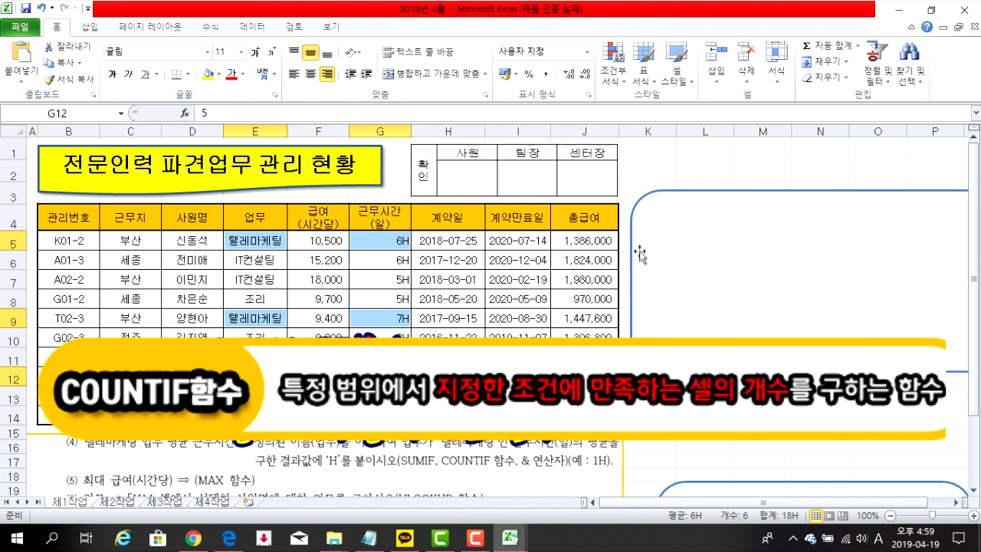
- Write the heading *조건에대한 합계를 구하는 함수* in the empty rounded rectangle beside the table
click(682, 269)
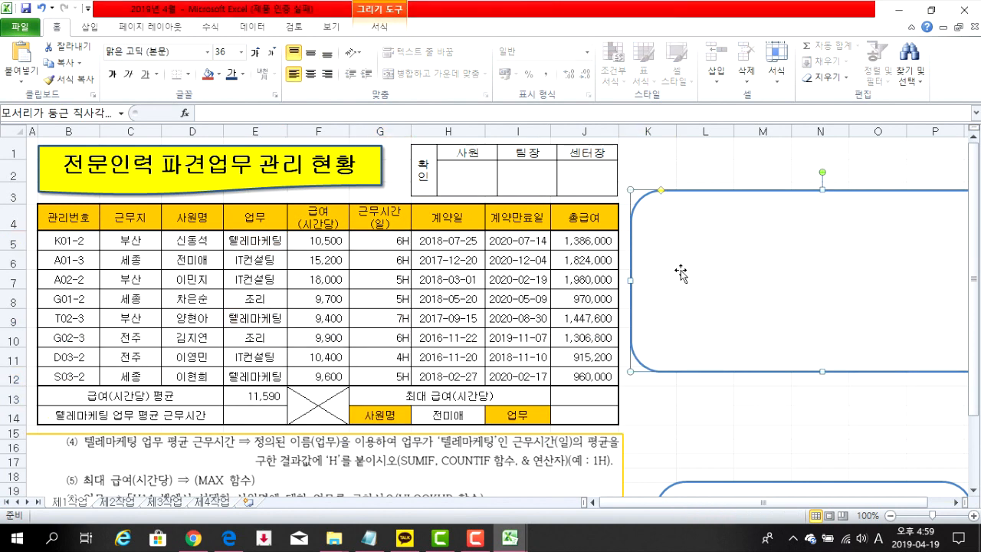
text(*whrj)
key(BackSpace)
key(BackSpace)
key(BackSpace)
key(BackSpace)
key(Hangul)
text(조건에대한 합계구)
key(BackSpace)
key(BackSpace)
text(르)
key(BackSpace)
key(BackSpace)
text(ㄹㄹ ㄱ)
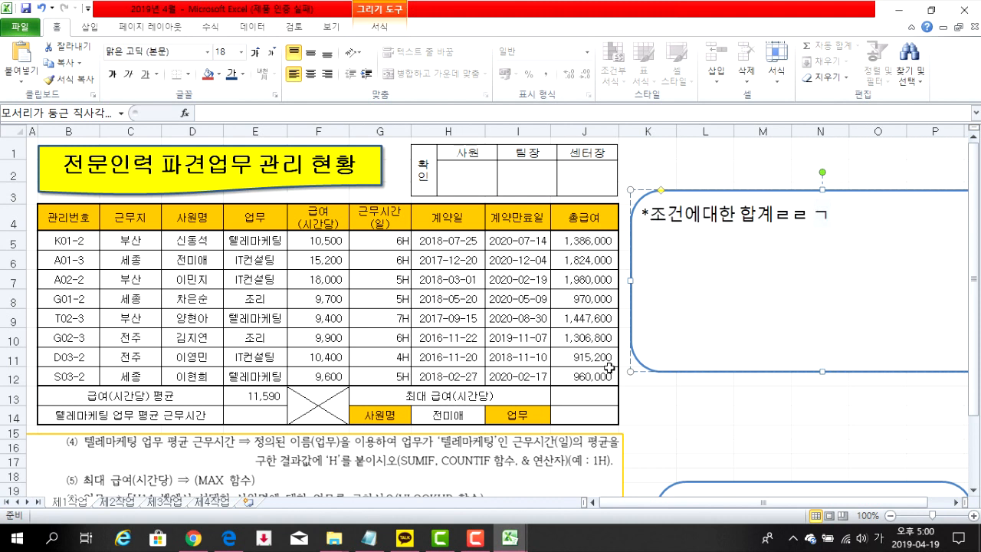
key(BackSpace)
key(BackSpace)
key(BackSpace)
key(BackSpace)
text(를 구하는 함수)
key(Hangul)
text(*)
- Add the SUMIF syntax line =sumif(조건범위,조건,합계를구할범위) below the heading
key(Return)
text(=)
key(Hangul)
text(s)
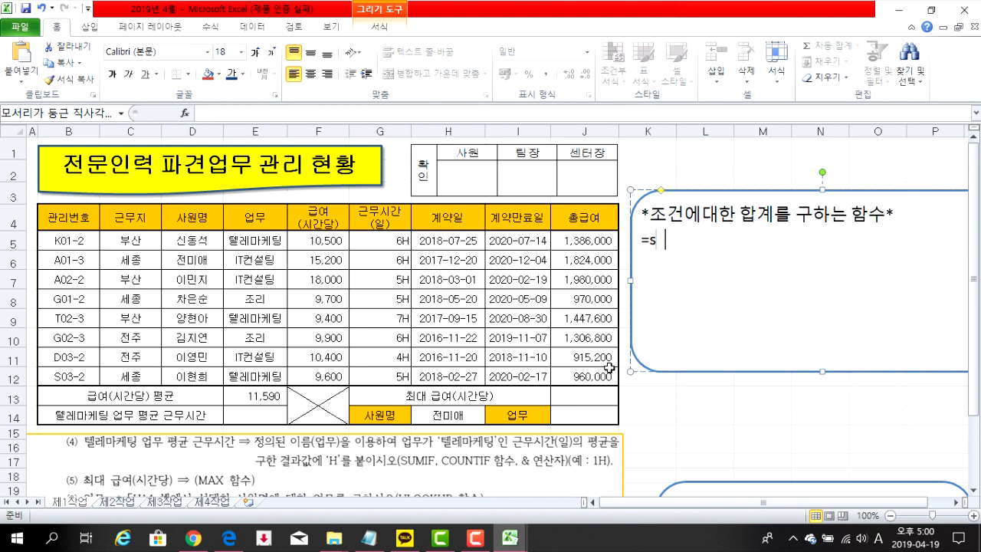
text(umif( whr)
key(BackSpace)
key(BackSpace)
key(BackSpace)
key(Hangul)
text(조건)
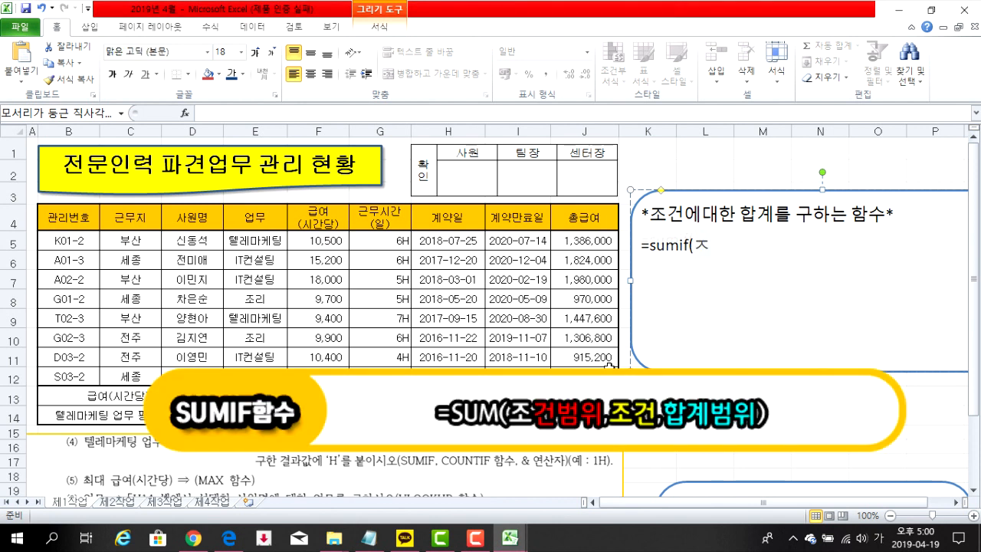
text(범)
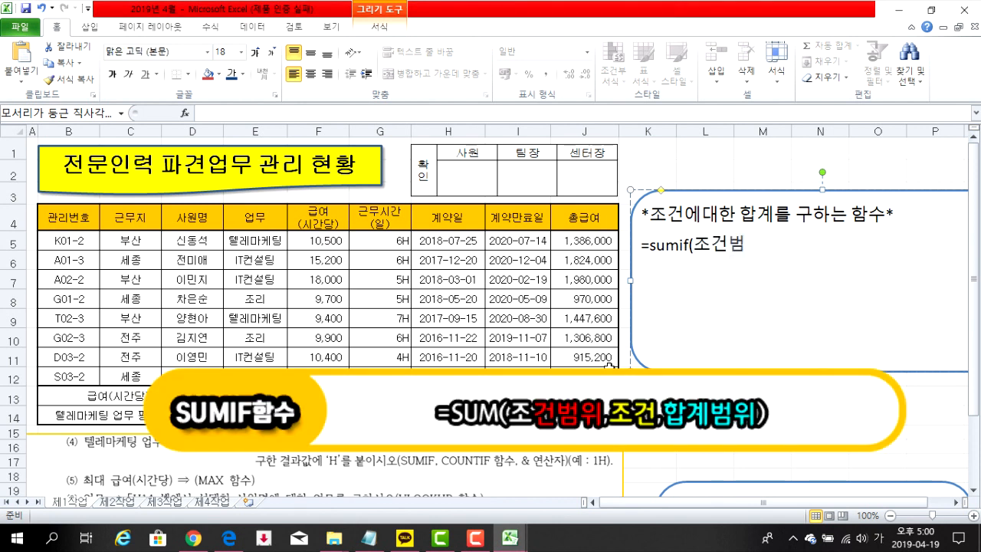
text(위,ㅈㅗ건)
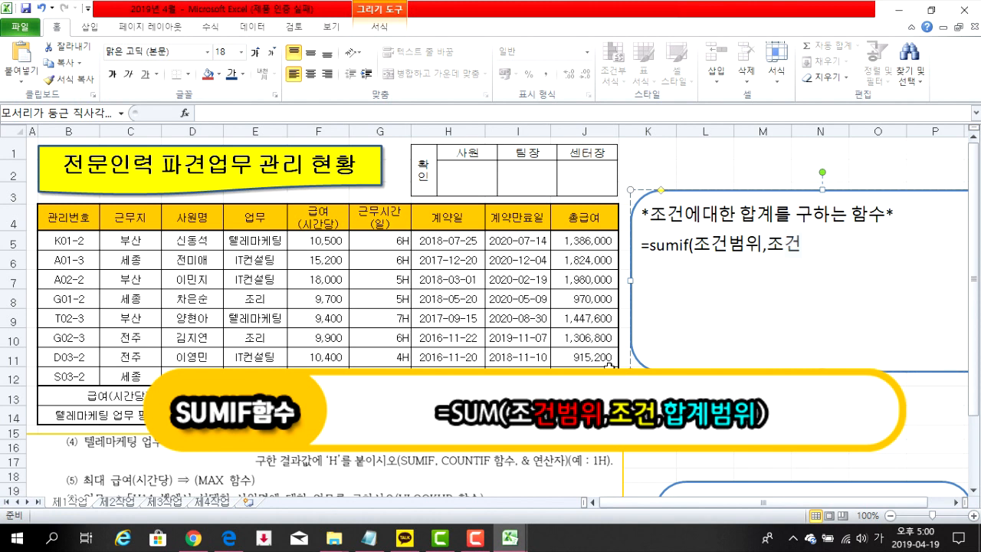
text(,)
text(합계를구하)
text(ㅂ)
key(BackSpace)
text(ㄹ범위))
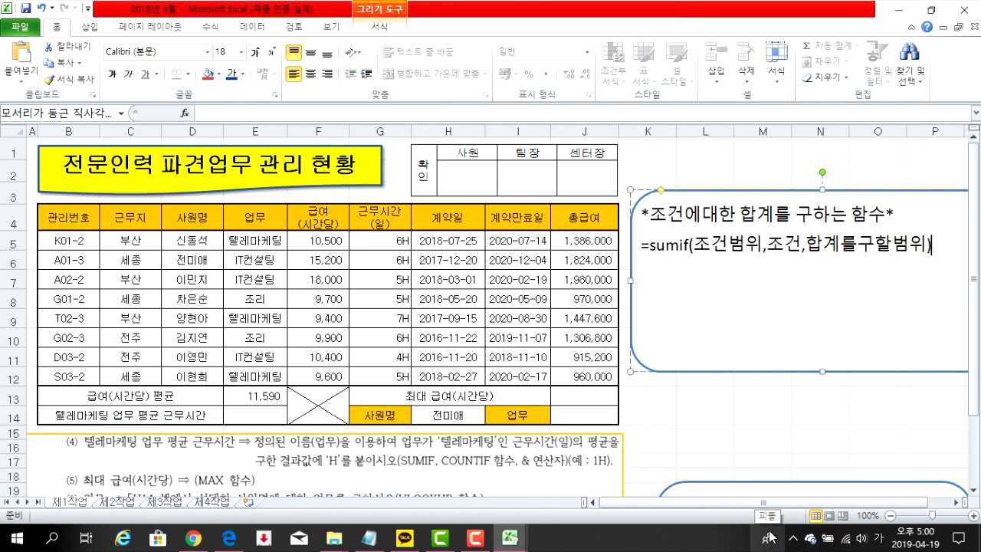
- Add the heading *조건에 대한 개수를 구하는 함수* below the SUMIF syntax
key(Return)
text(* ㅈ)
text(조건에 대한 개)
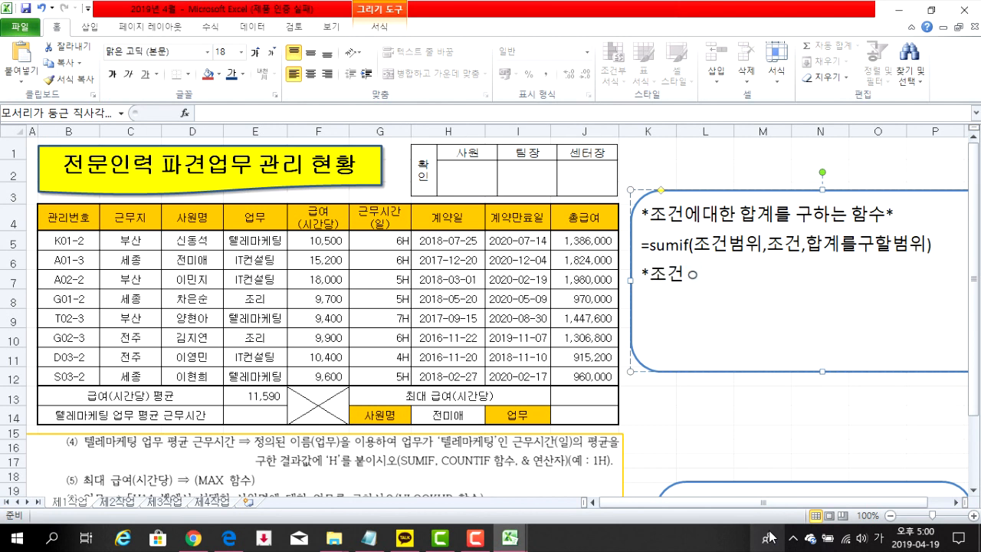
text(수를)
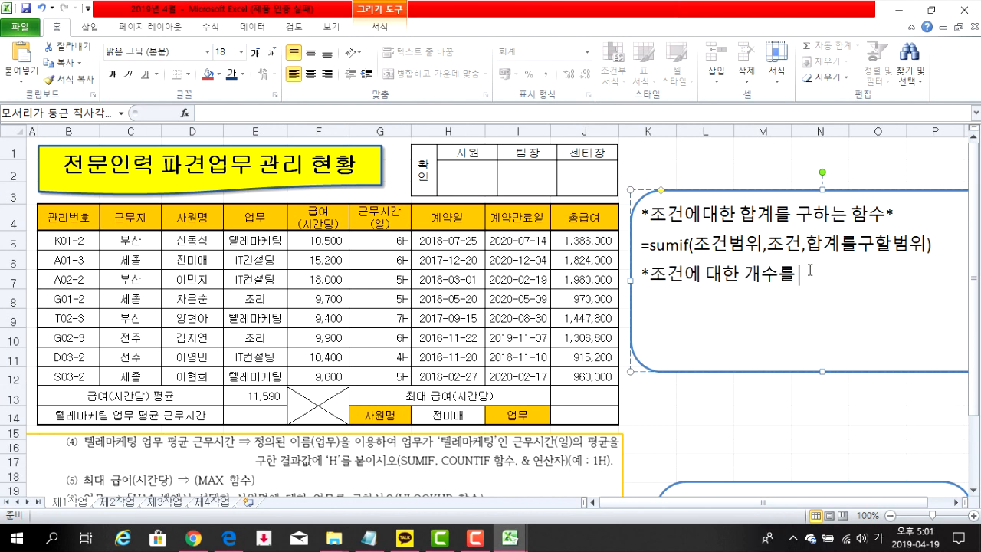
text( 구하는 함수)
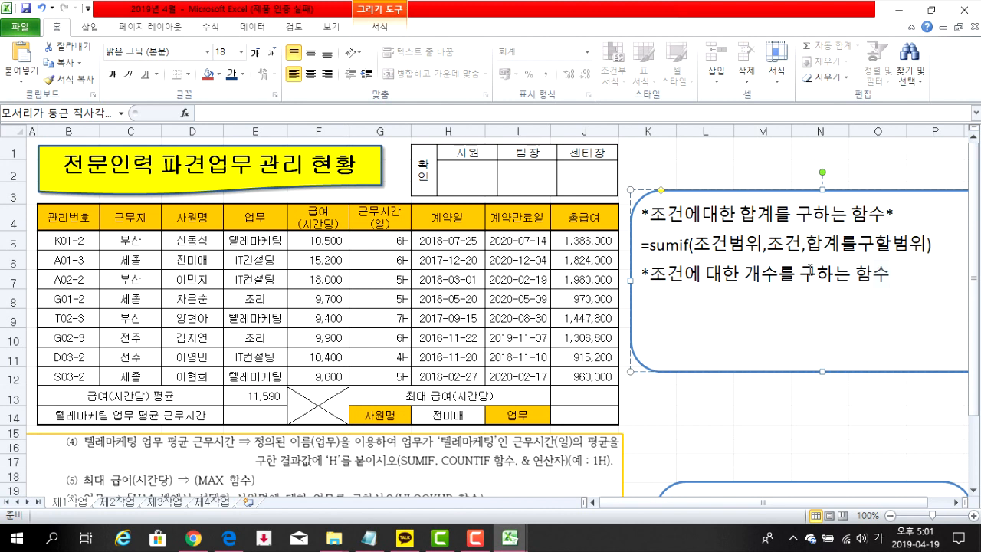
text(*)
- Add the COUNTIF syntax line =countif(조건범위,"조건") below the count heading in the note shape
key(Return)
text(=)
key(Hangul)
text(count)
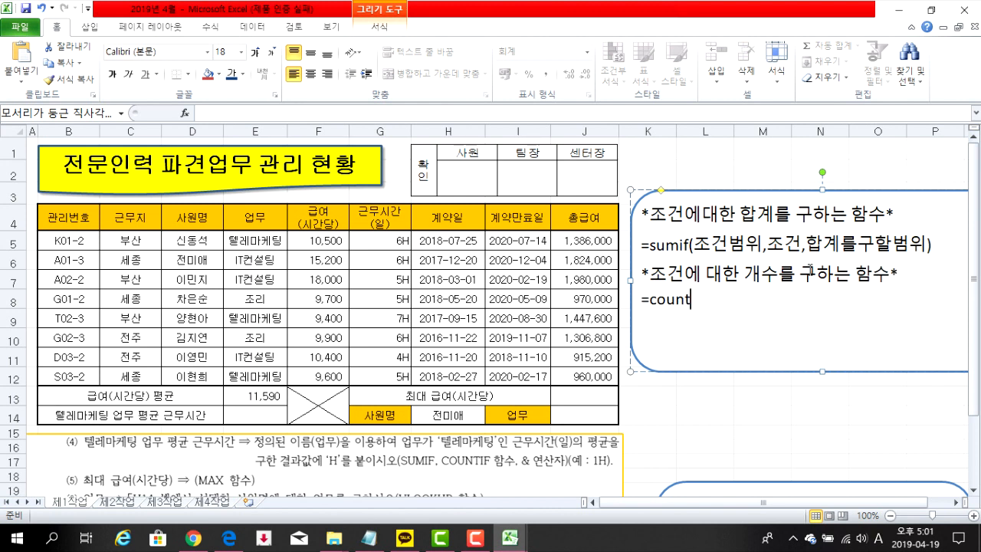
text(if()
key(Hangul)
text(조)
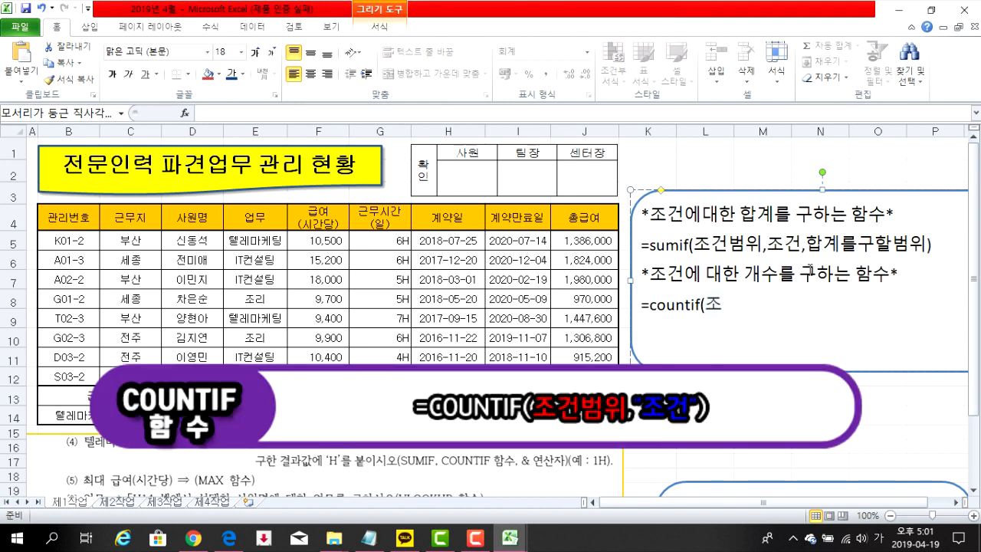
text(건범위,)
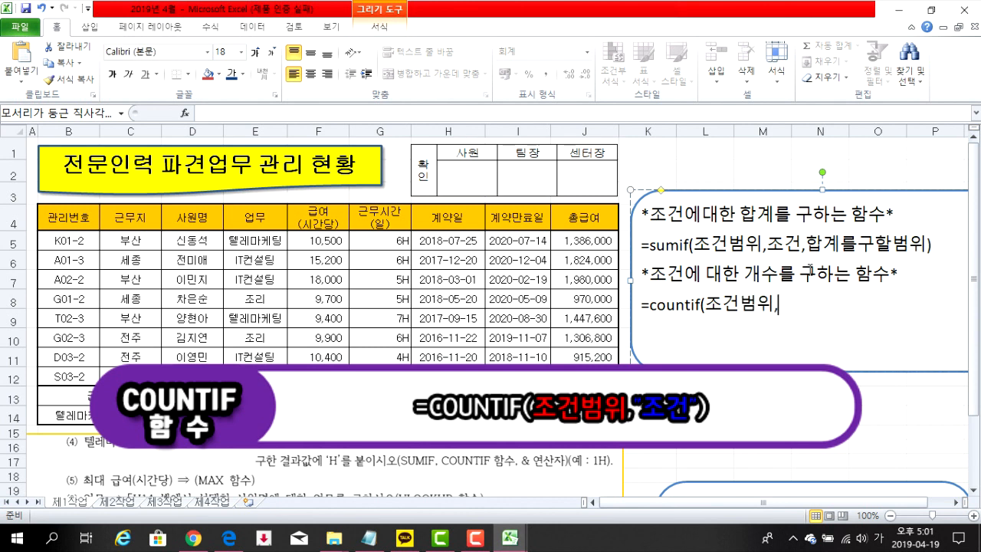
text("조건"))
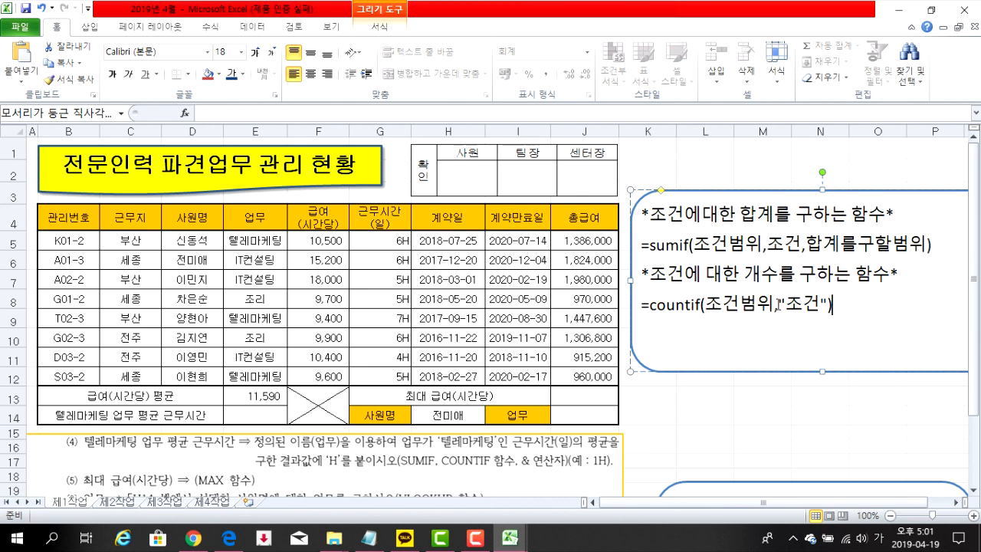
- Examine the 텔레마케팅 entries E5, E9 and E12 together with their 근무시간 cells G5, G9 and G12
click(256, 239)
ctrl+click(262, 318)
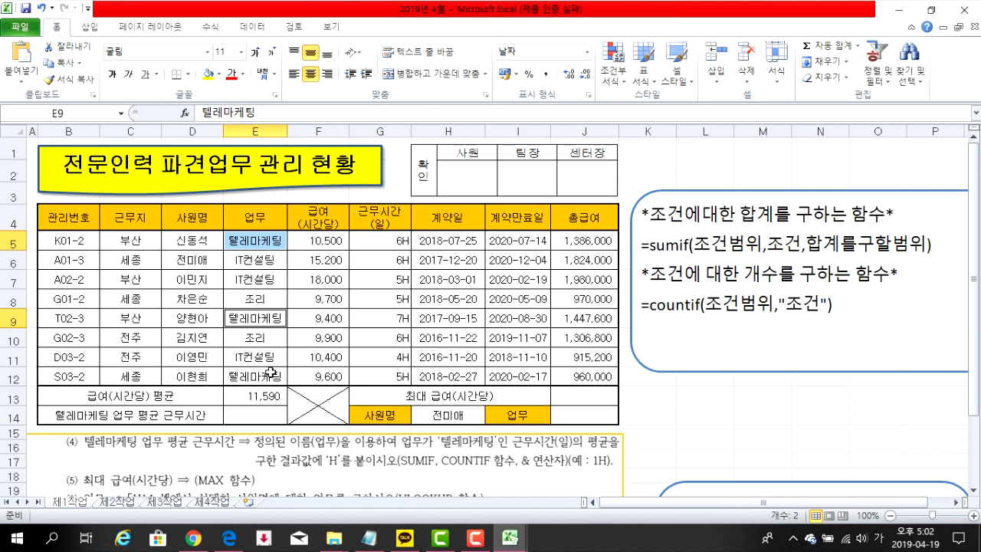
ctrl+click(268, 376)
click(385, 243)
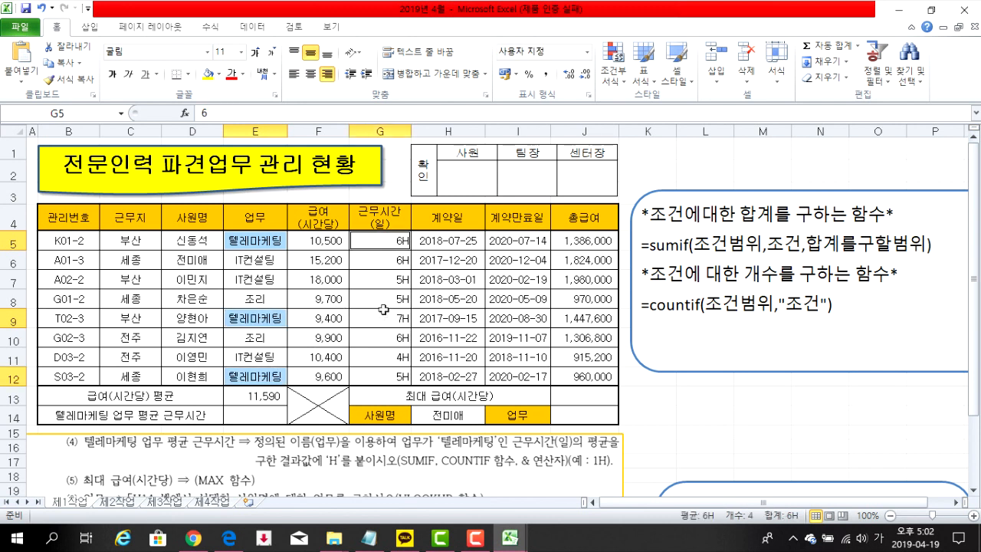
ctrl+click(380, 317)
ctrl+click(393, 376)
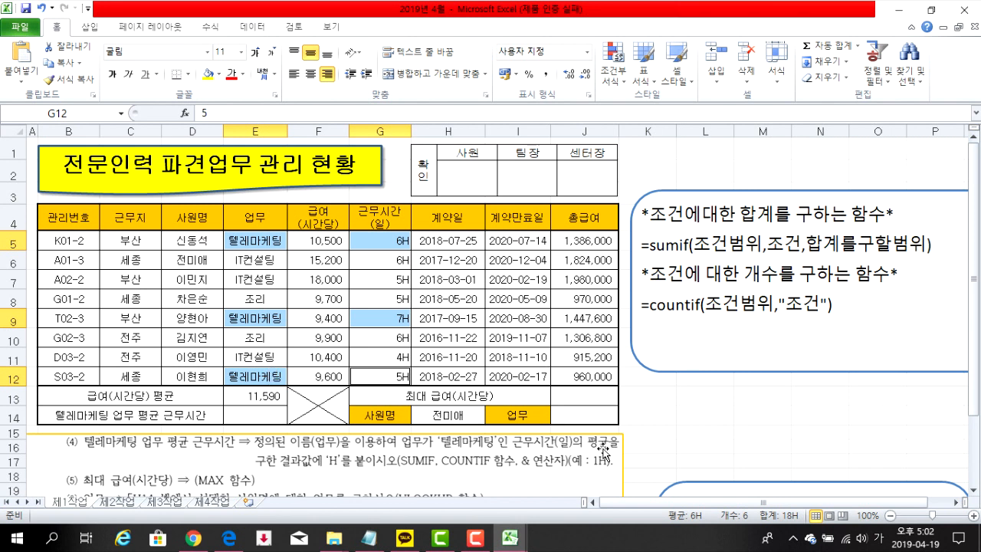
- Add the line =텔레마케팅근무시간의 합계/텔레마케팅의 개수 at the end of the note and shift the shape so the whole text is visible
click(842, 305)
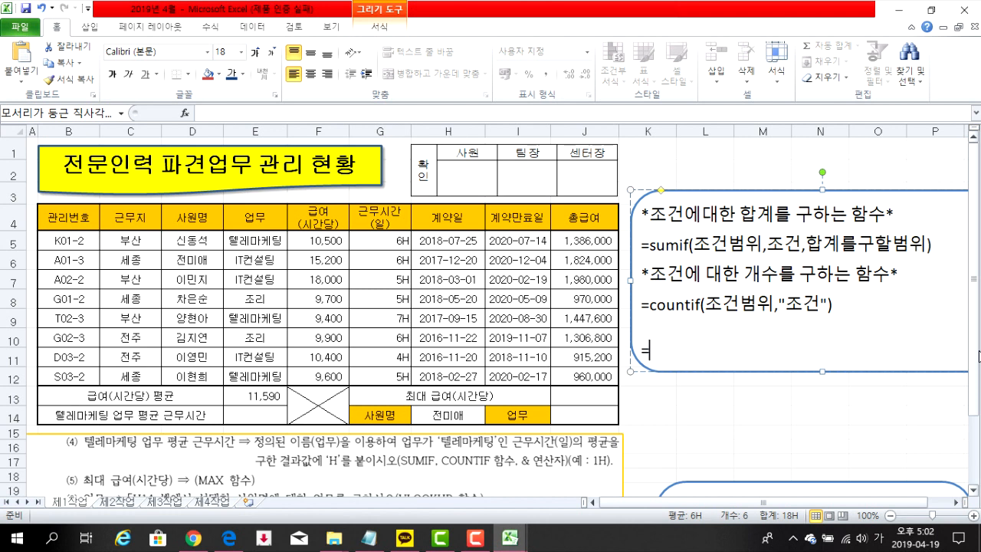
text(=)
text(텔레막)
text(케)
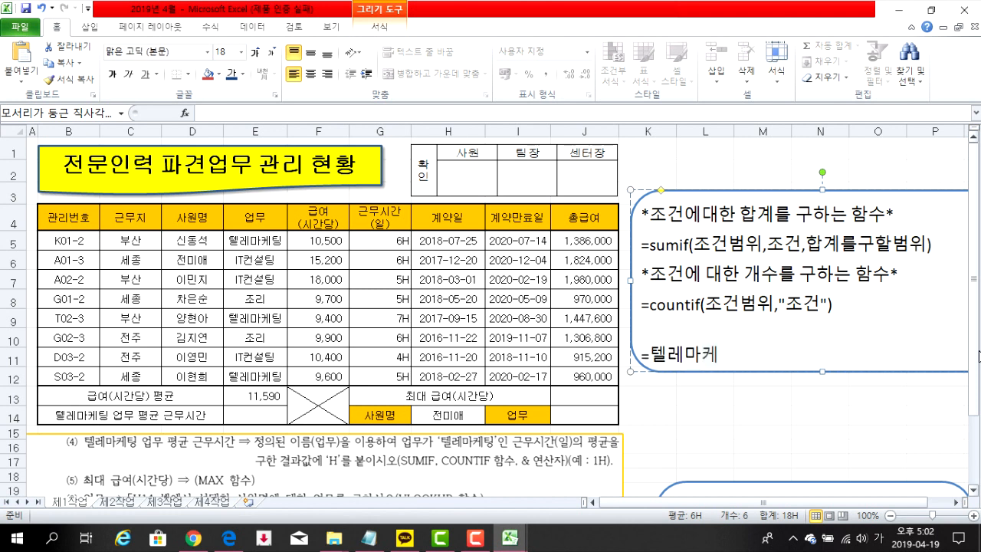
text(팅근ㅁ무시간의 합ㄱ)
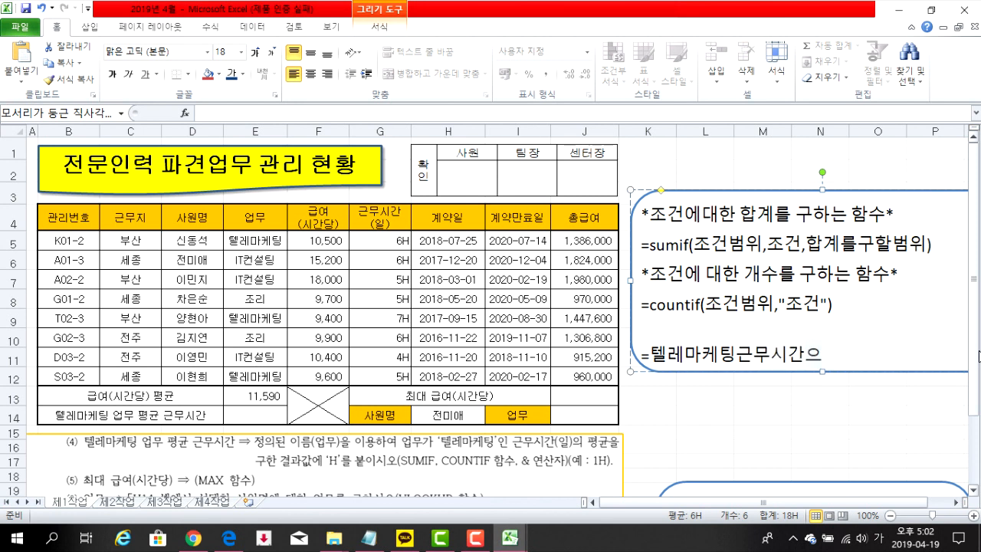
text(ㅖ/)
text(텔레마케팅)
drag(967, 354, 844, 340)
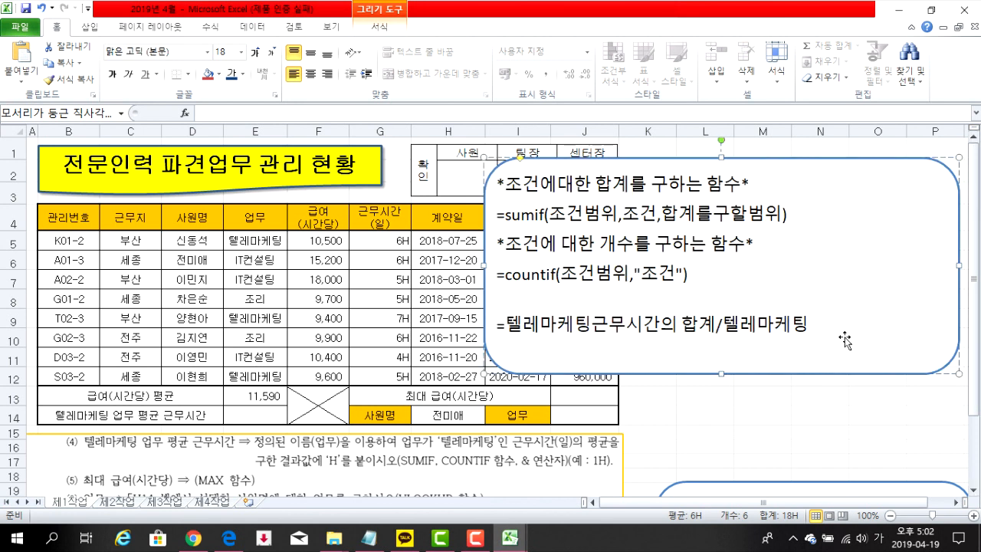
text(의 개수)
- Highlight the sum and count parts of the average line, then move the note shape back away from the table's 업무 and 근무시간 columns
drag(506, 325, 711, 324)
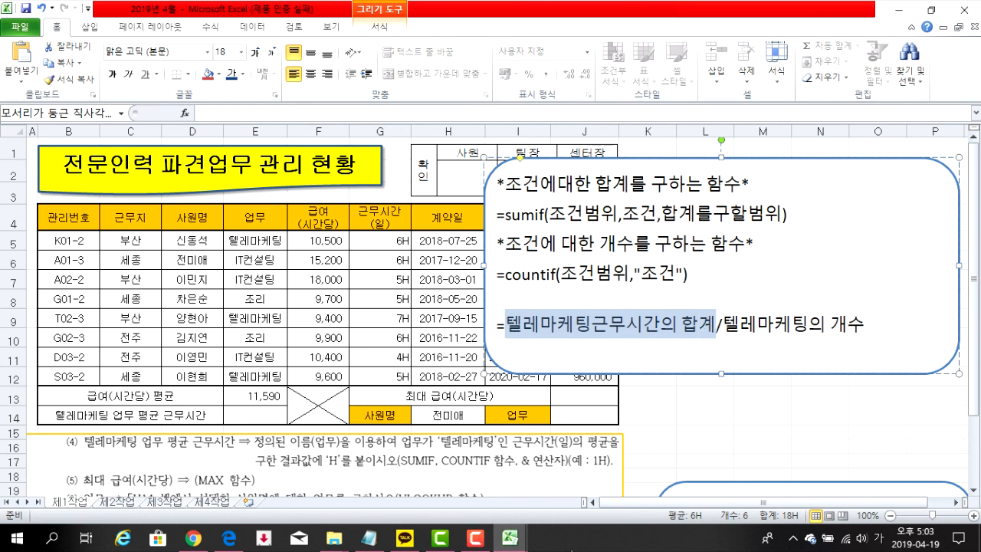
click(740, 322)
double_click(797, 317)
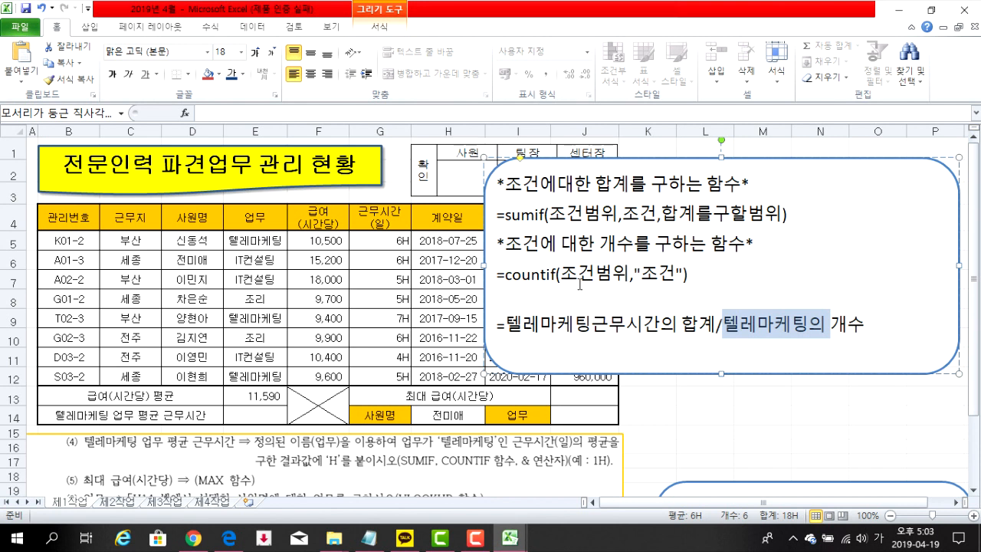
drag(507, 371, 612, 367)
- Enter =sumif(업무,"텔레마케팅",G5:G12) in E14, using E5:E12 as the 업무 criteria range
click(262, 414)
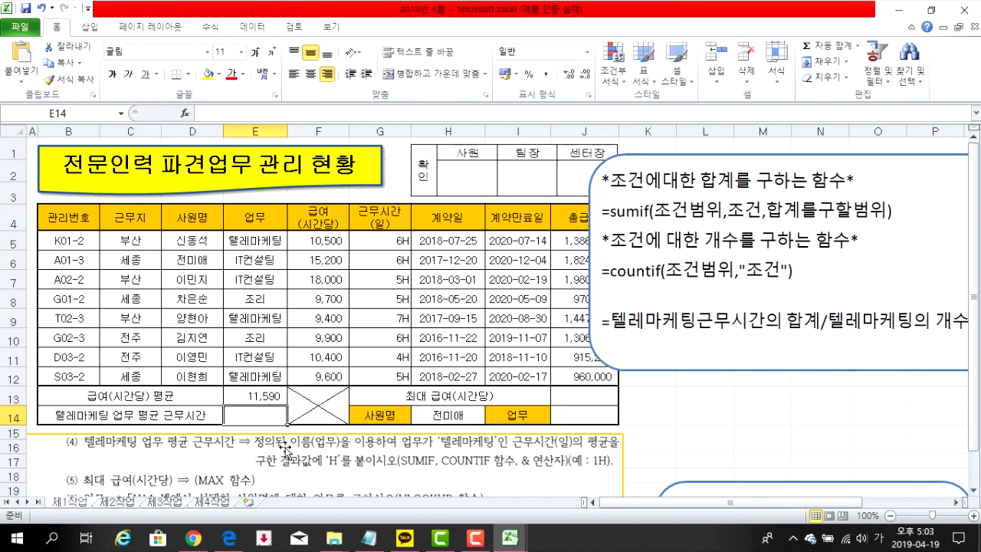
text(=sumif()
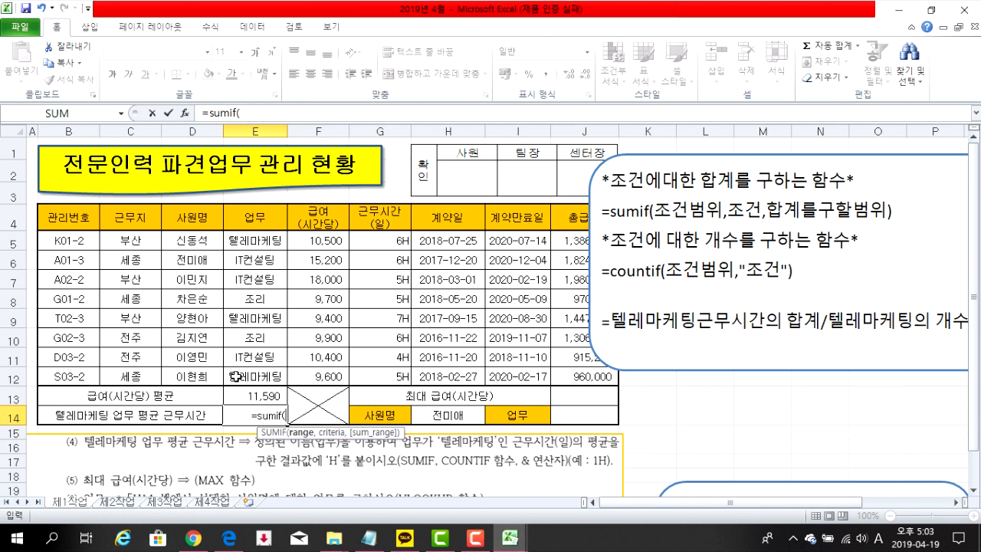
click(244, 238)
drag(243, 236, 253, 375)
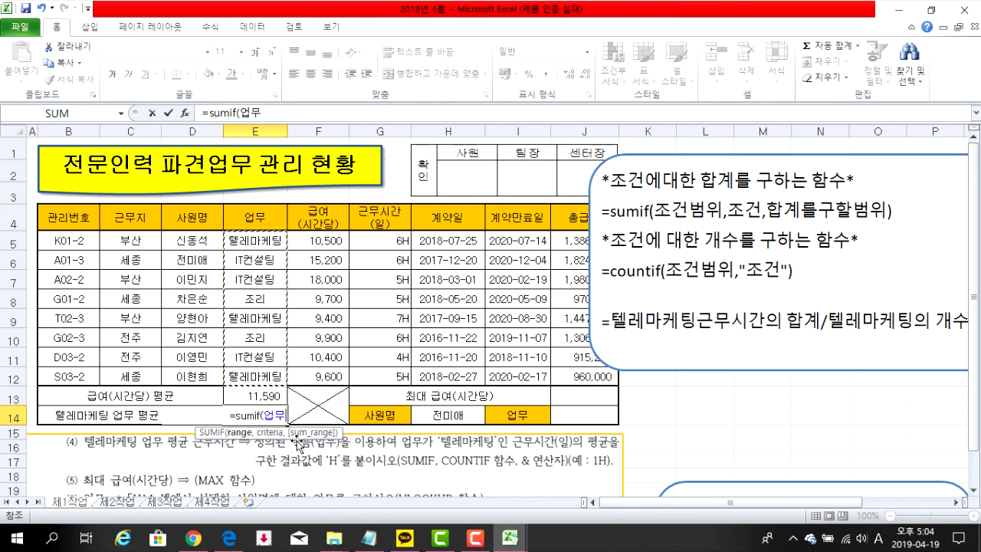
text(,)
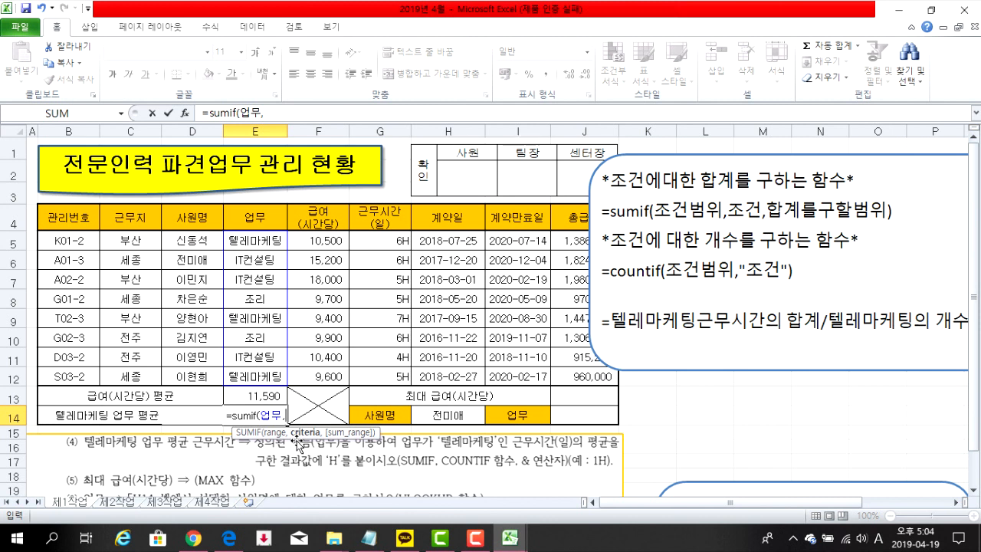
text("x)
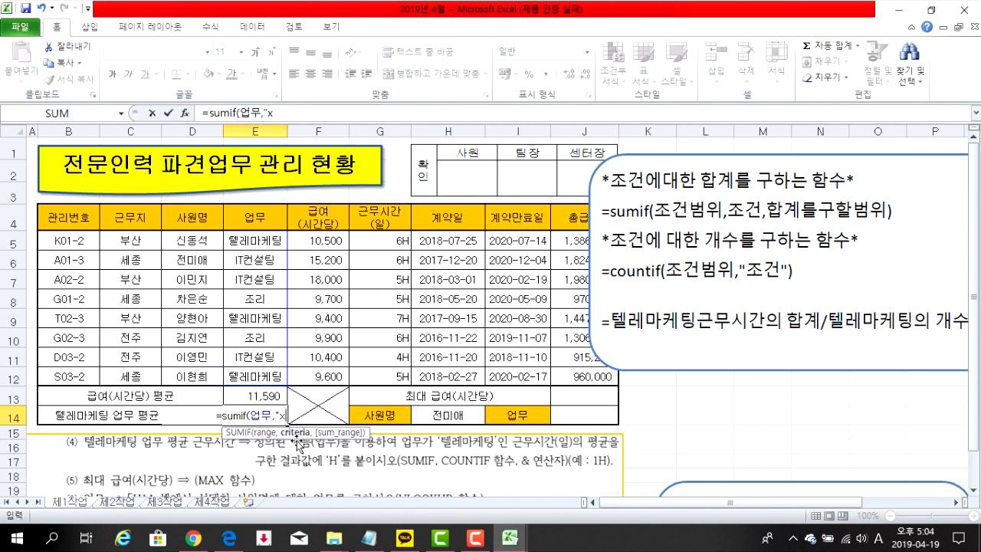
text(테)
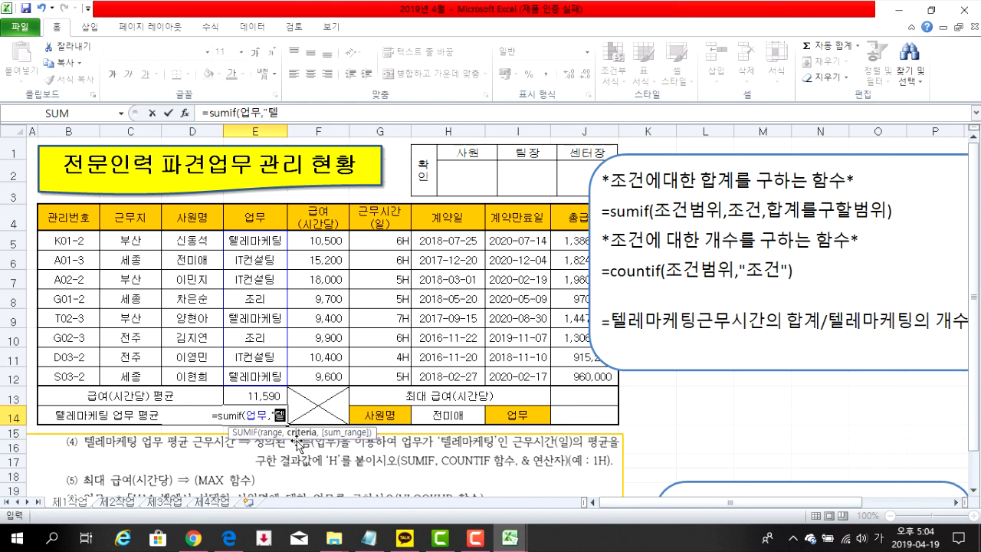
text(ㄹ레)
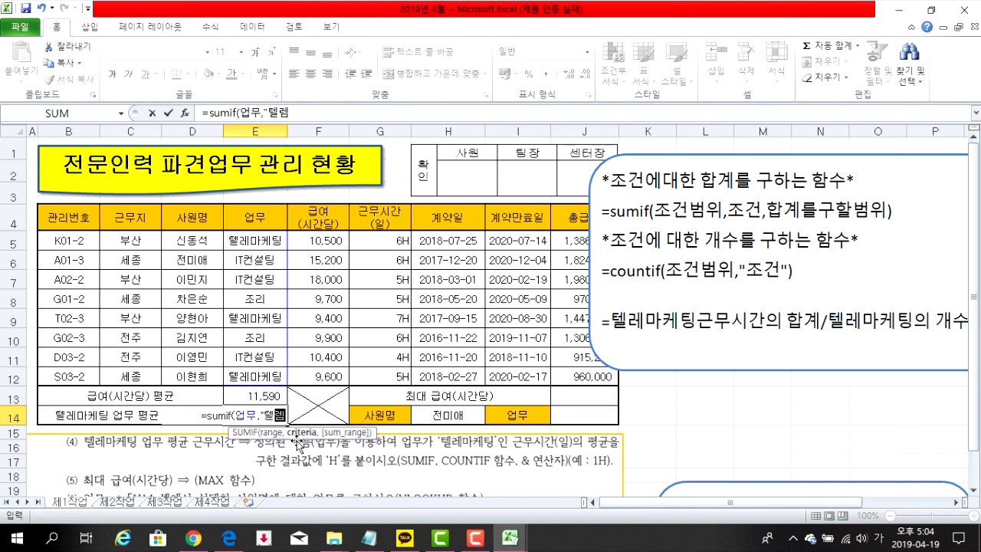
text(마케팅")
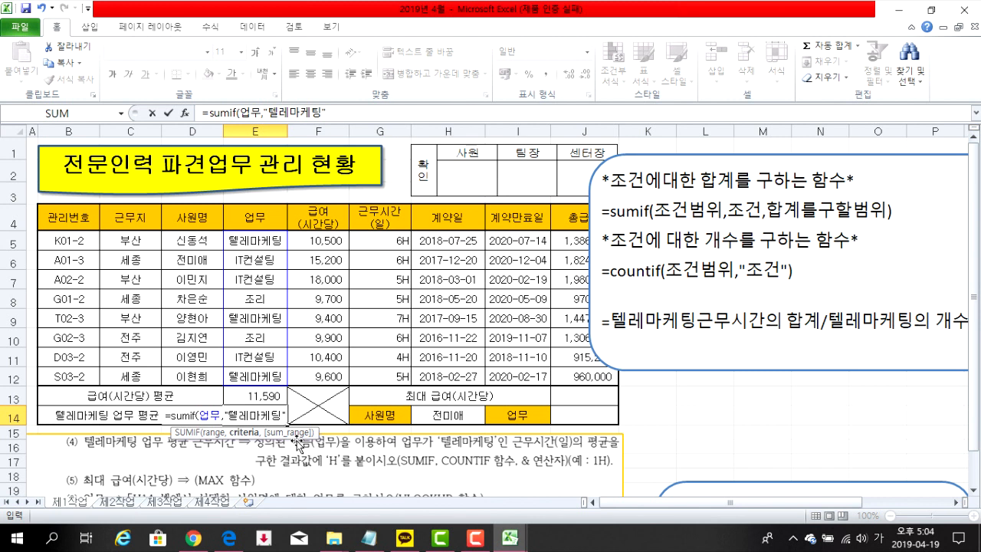
text(,)
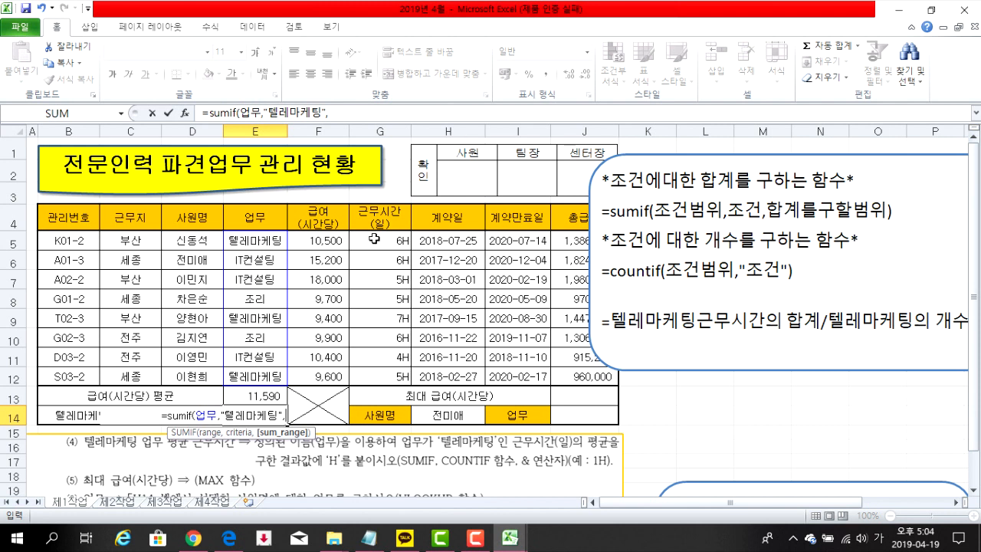
drag(374, 239, 379, 376)
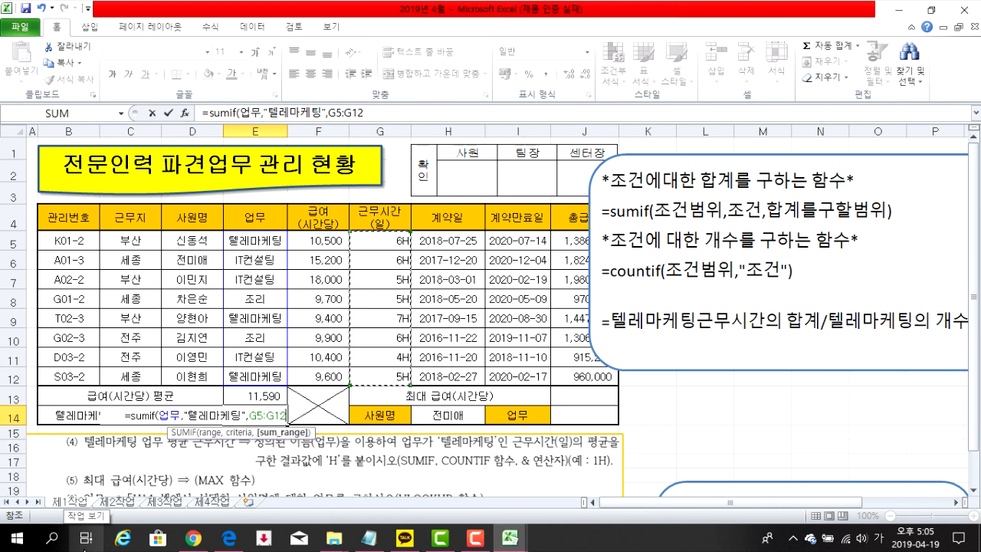
text())
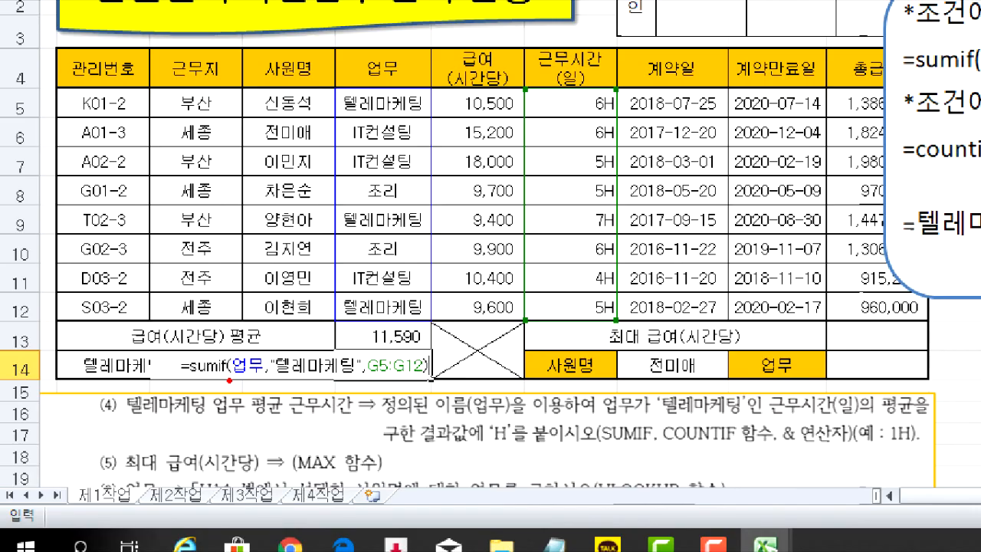
- Review the three SUMIF arguments and the 근무시간 values in rows 5, 9 and 12, and commit the formula in E14
drag(232, 380, 265, 379)
drag(286, 380, 330, 379)
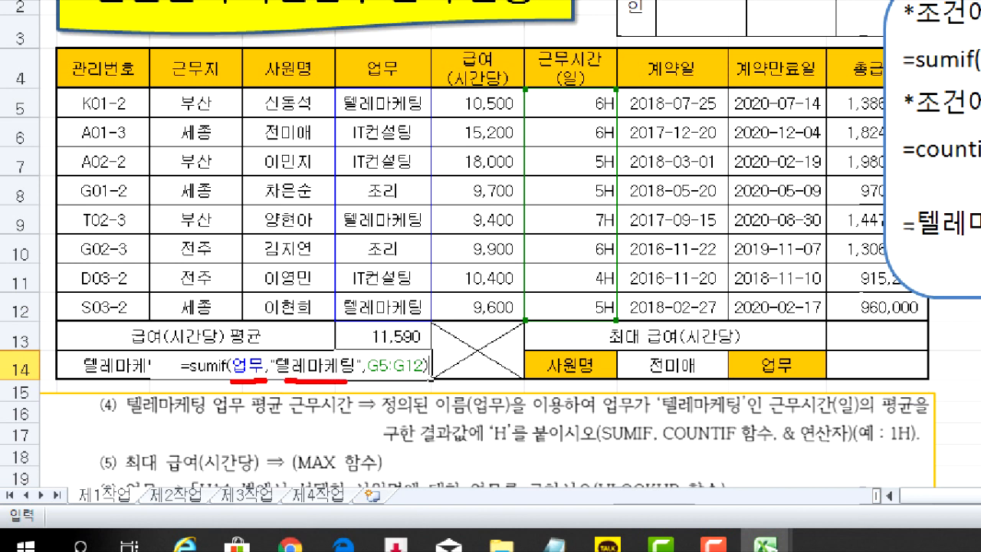
drag(369, 378, 430, 377)
drag(579, 112, 630, 111)
drag(571, 228, 639, 227)
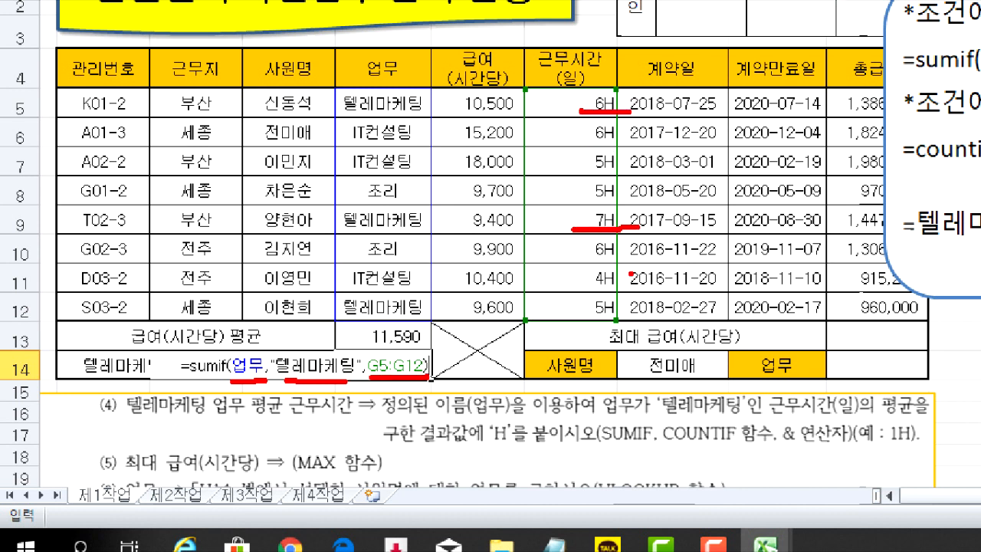
drag(572, 318, 648, 317)
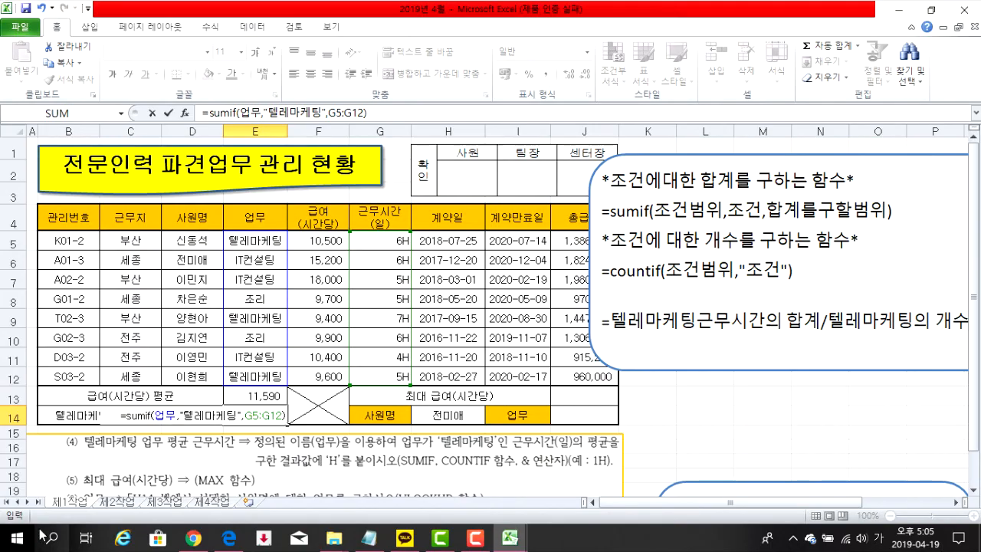
key(Return)
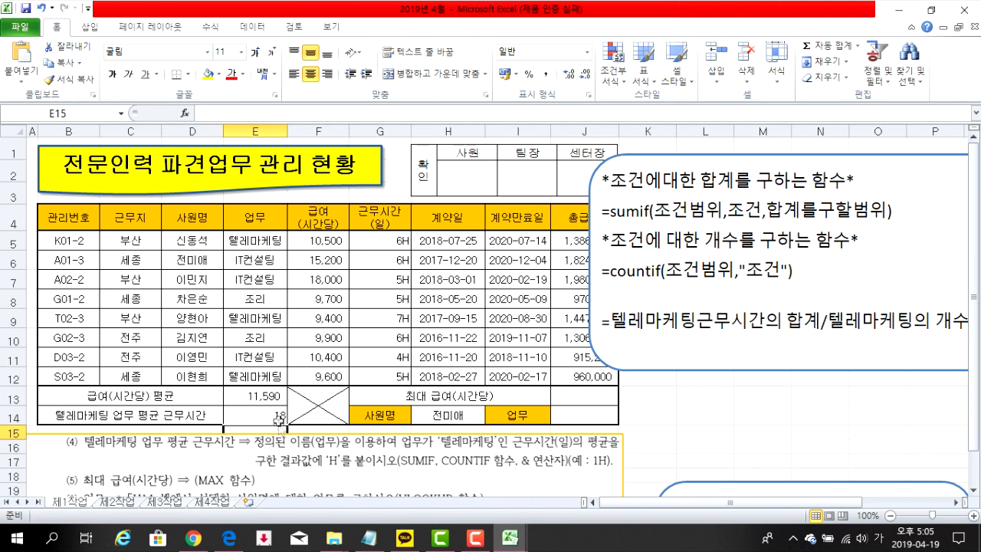
- Extend the SUMIF formula in E14 with /countif(업무,"텔레마케팅"), using E5:E12 as the 업무 criteria range
double_click(281, 421)
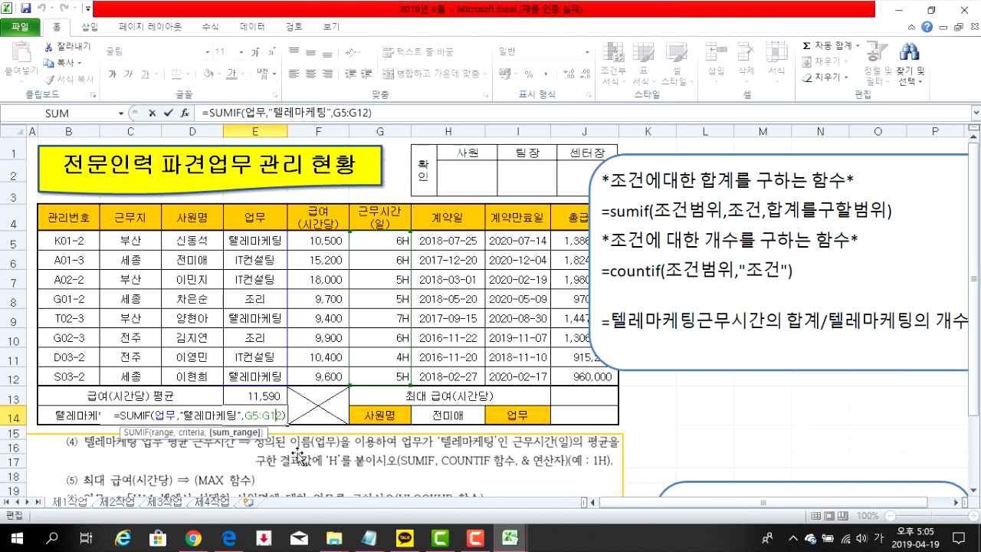
click(286, 416)
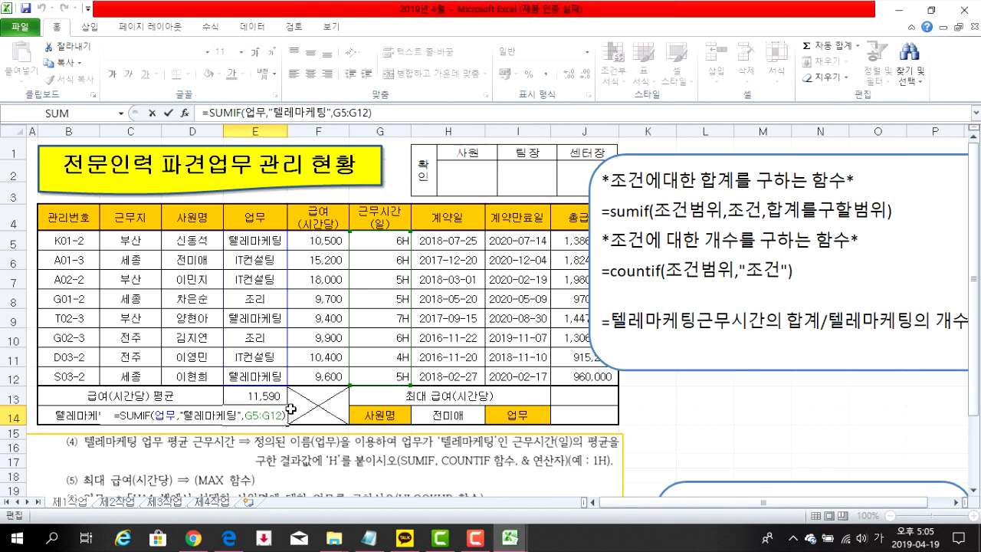
text(/)
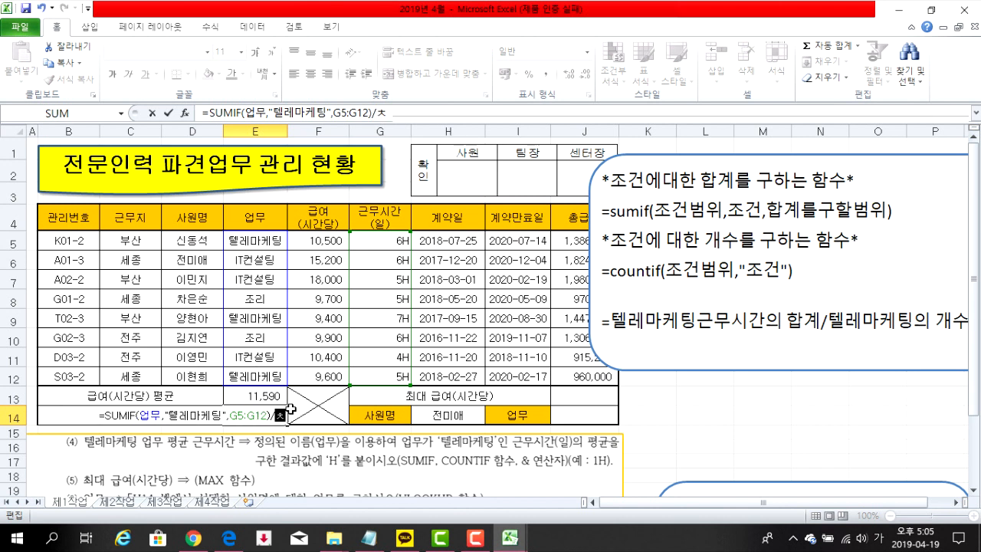
text(coun)
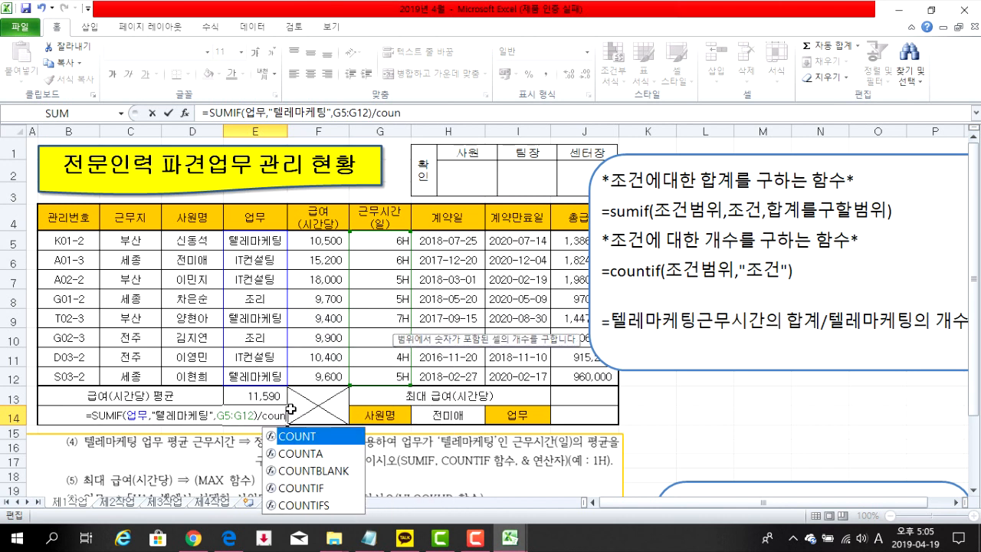
text(tif()
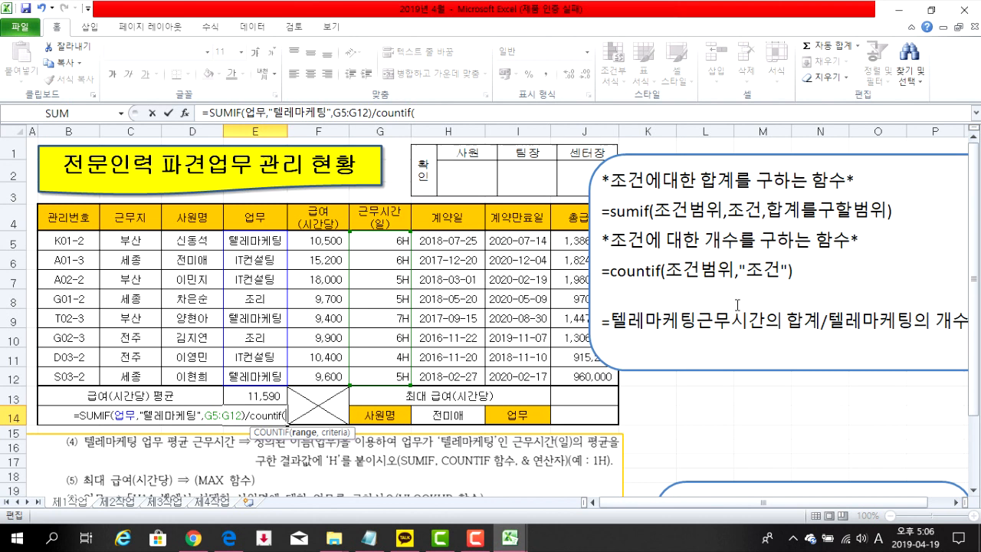
drag(262, 238, 250, 377)
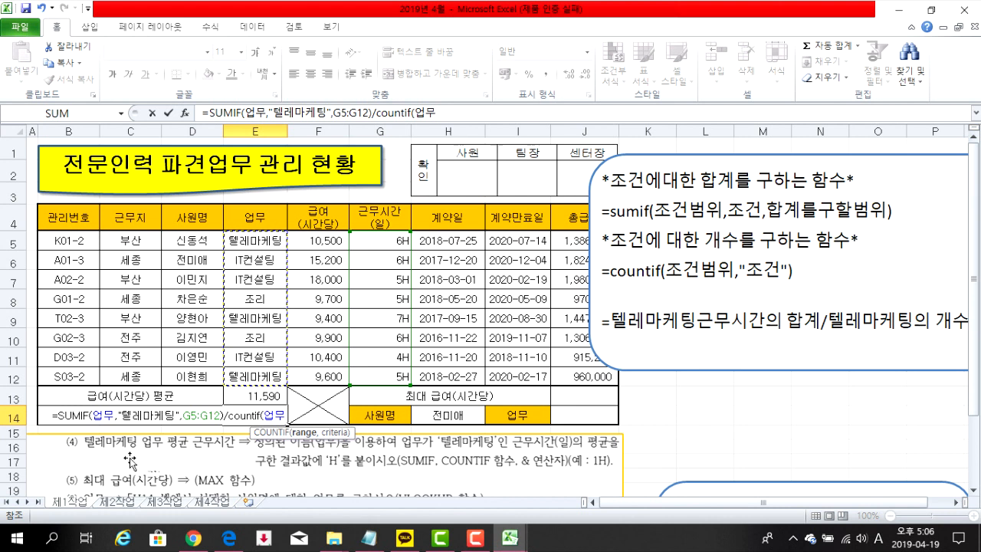
text(,)
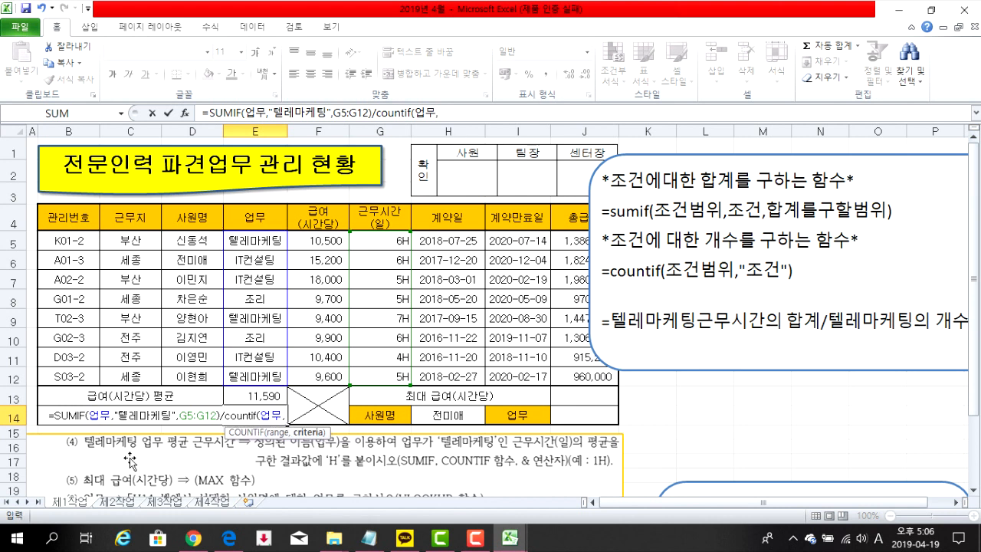
text(")
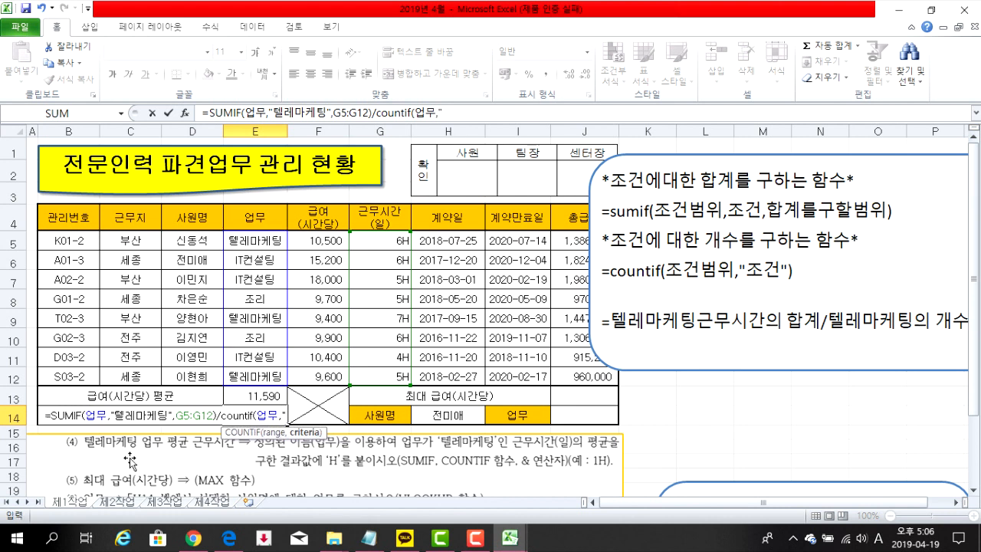
key(Hangul)
text(테)
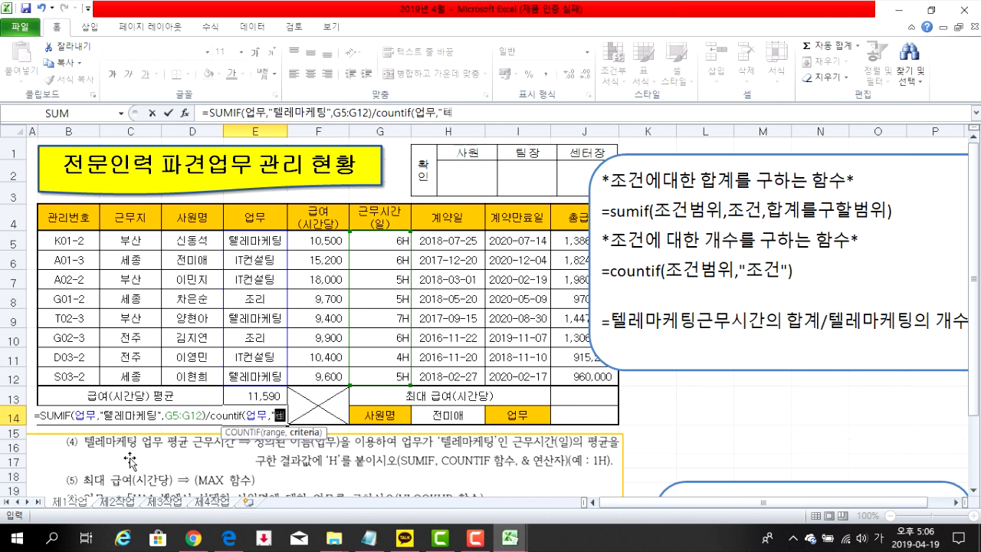
text(ㄹ레마케팅")
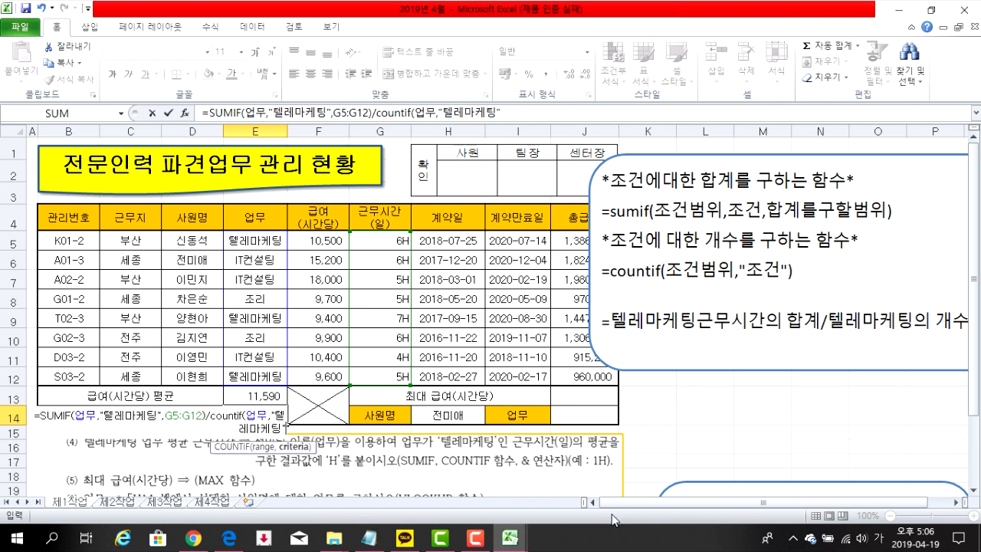
text())
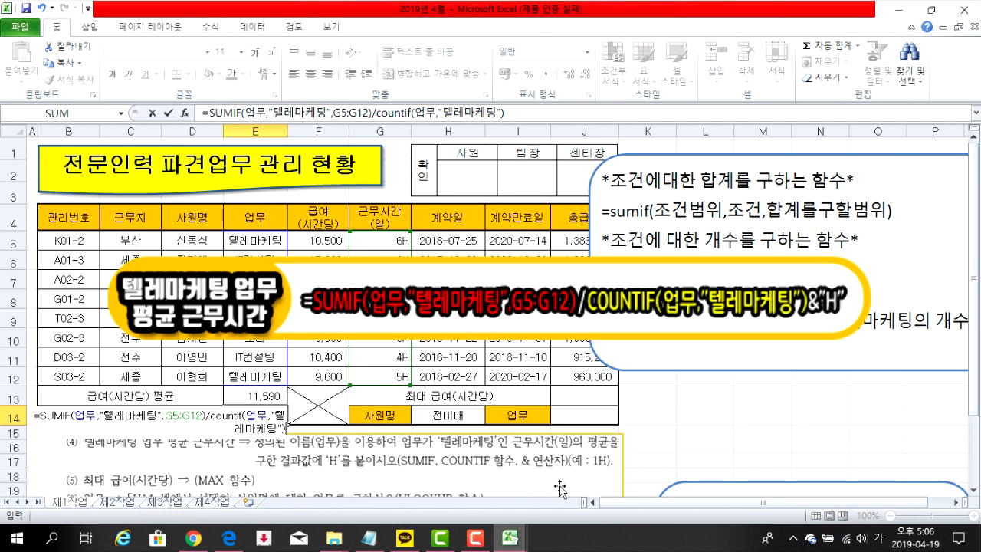
- Append &"H" to the end of the average formula in E14
text(&)
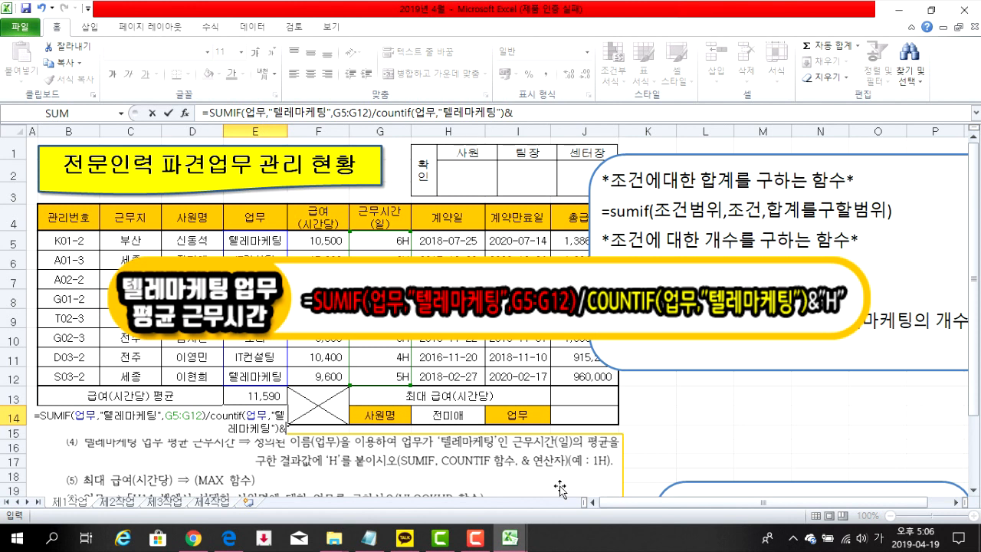
text("H)
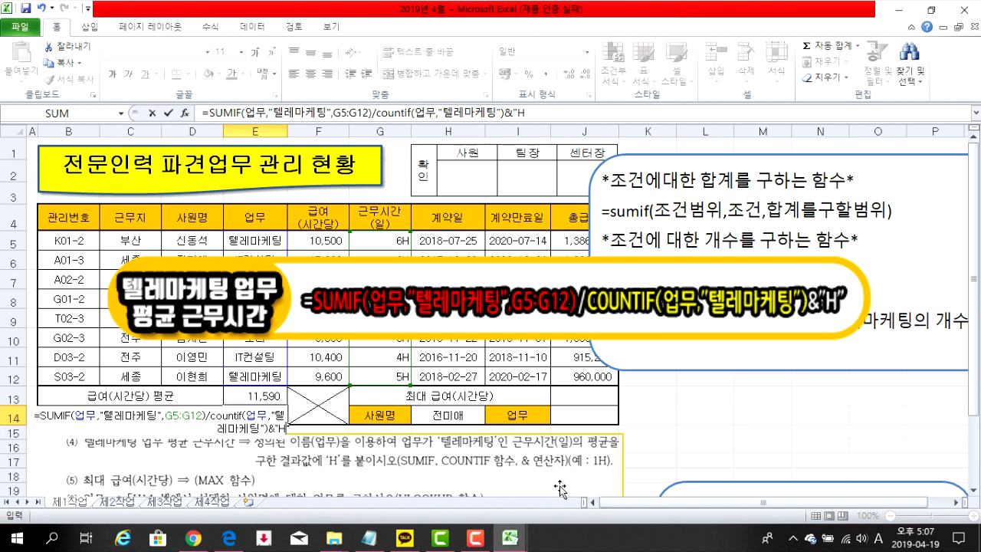
text(")
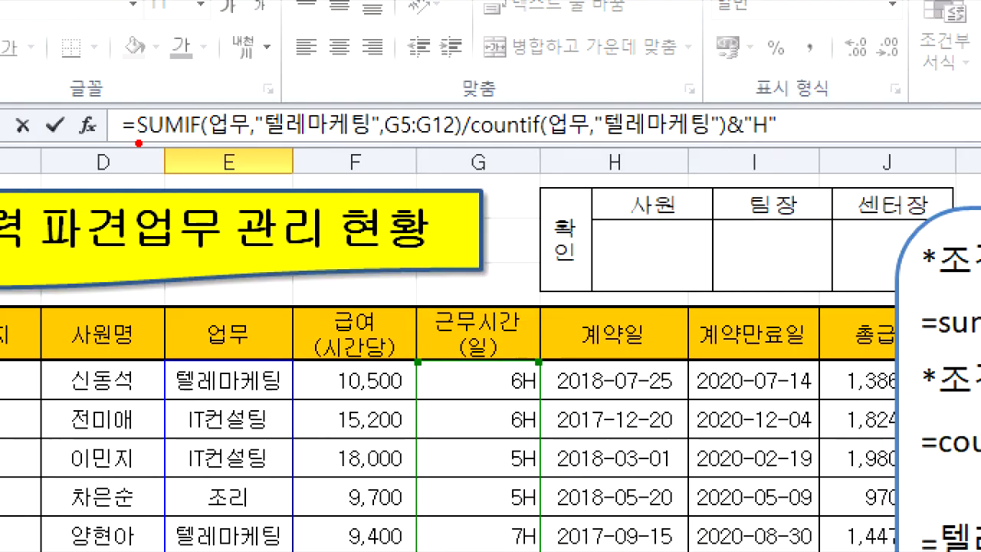
- Mark the SUMIF, COUNTIF and &"H" parts of the formula for explanation, and commit the formula in E14
mouse_move(139, 143)
mouse_down()
mouse_move(437, 159)
mouse_move(447, 143)
mouse_up()
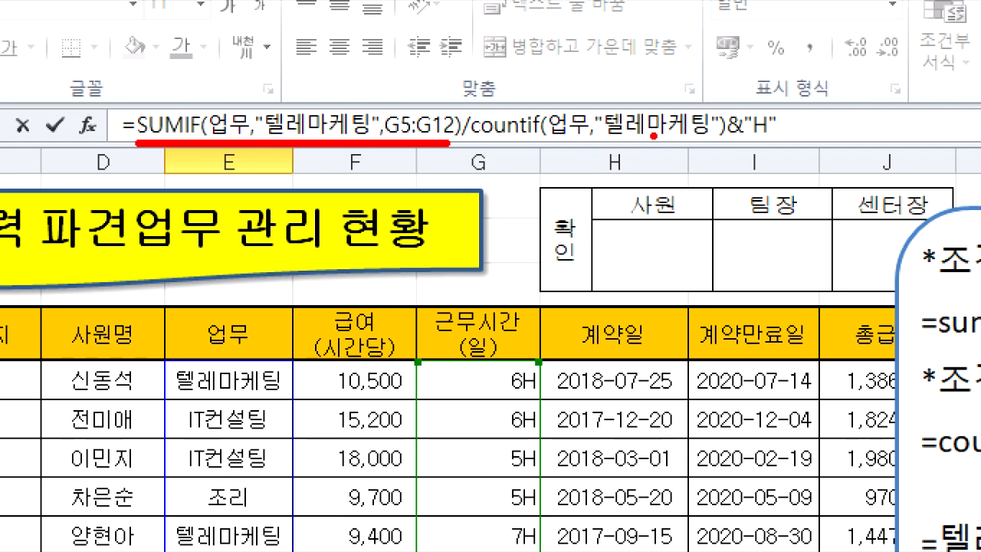
drag(592, 147, 617, 189)
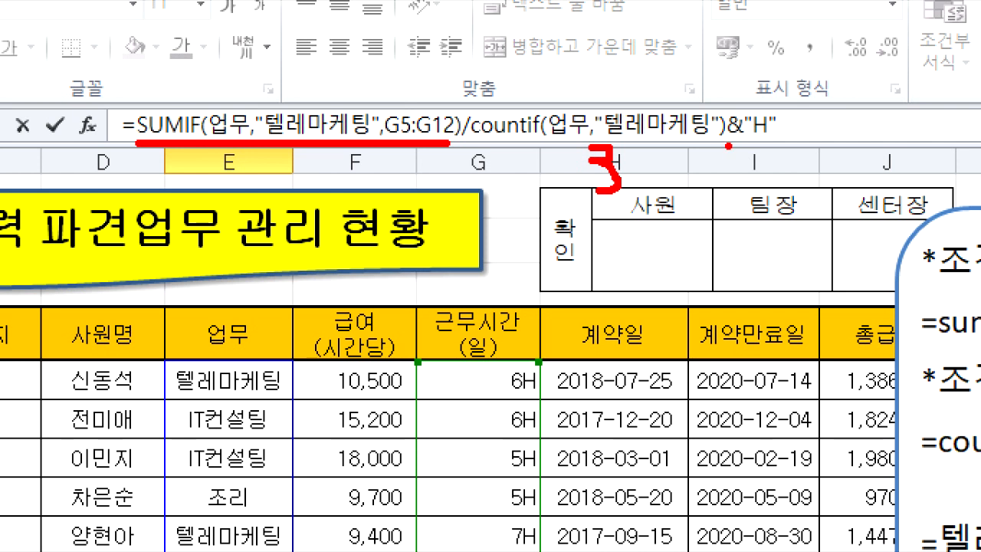
drag(754, 142, 787, 142)
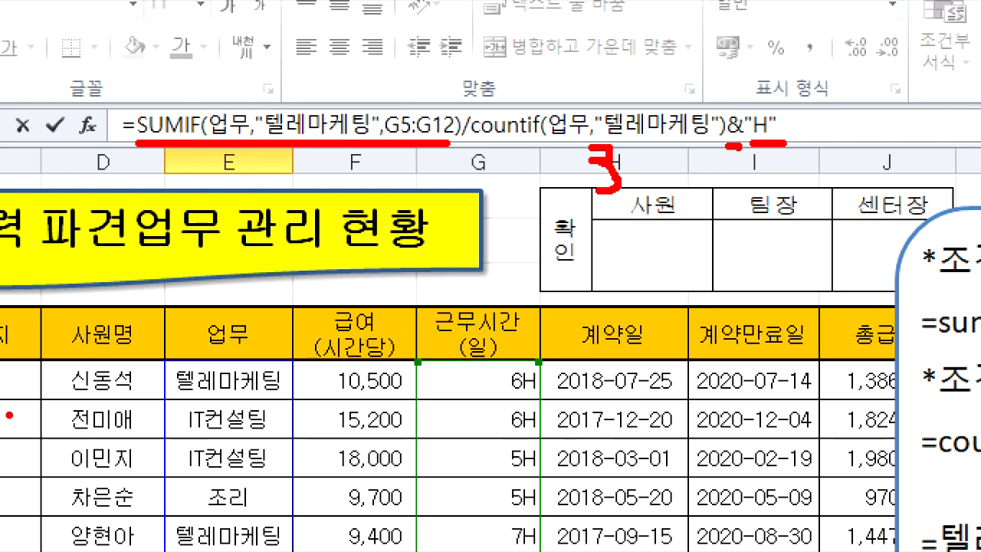
key(Escape)
key(Return)
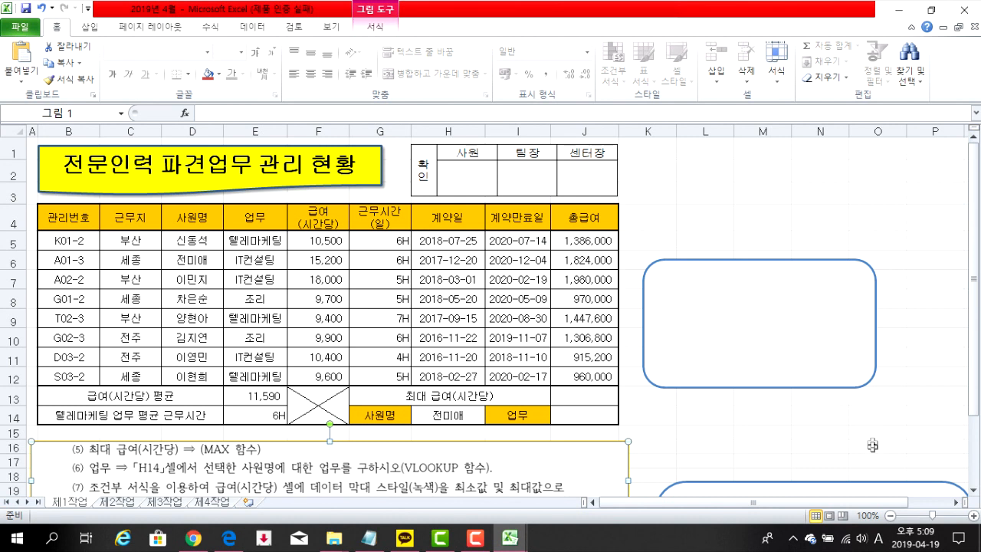
- Write =max(범위) in the empty rounded note shape beside the table and underline its 범위 argument
click(804, 353)
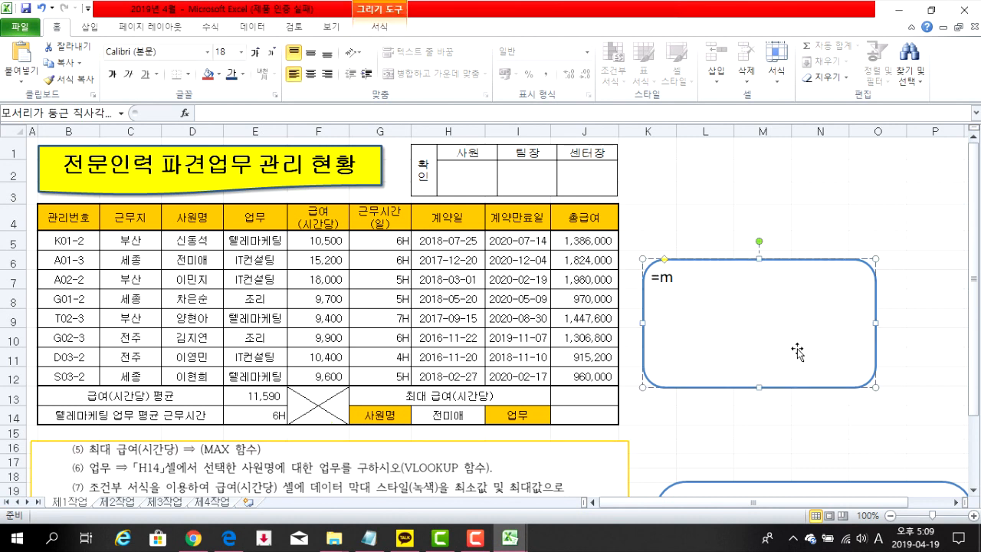
text(=max(범위))
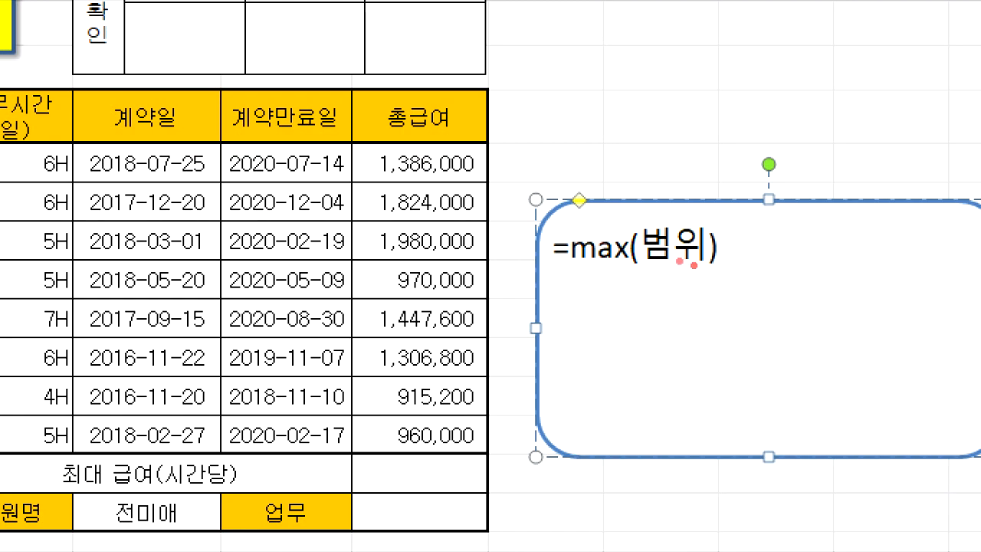
drag(650, 264, 737, 259)
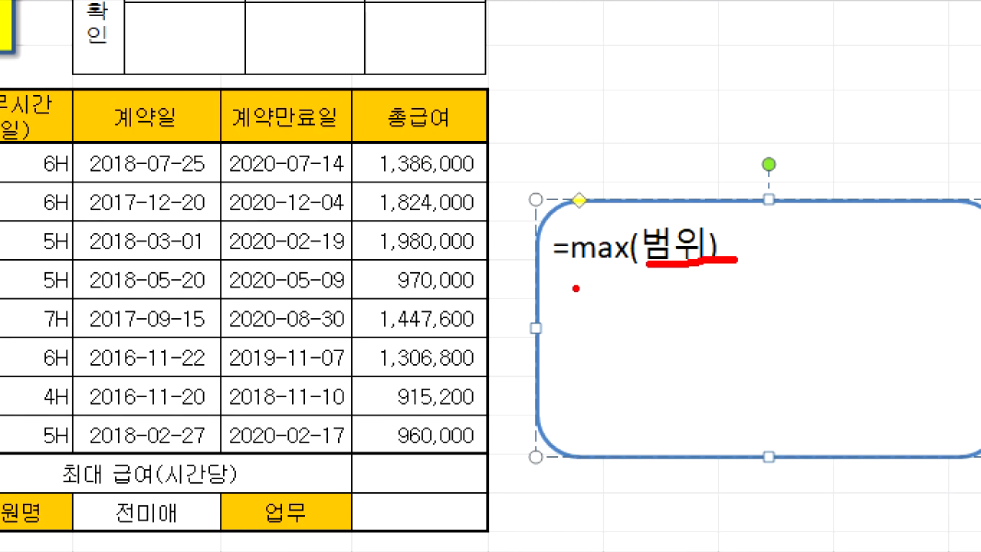
mouse_move(594, 278)
mouse_down()
mouse_move(628, 266)
mouse_move(650, 230)
mouse_move(636, 301)
mouse_up()
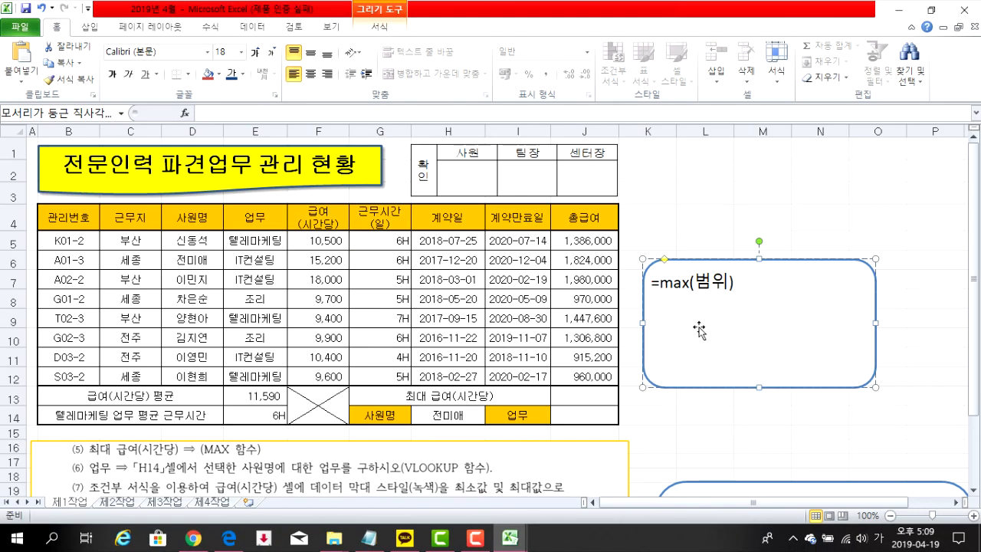
- Enter =max(F5:F12) in J13 for 최대 급여(시간당)
click(592, 395)
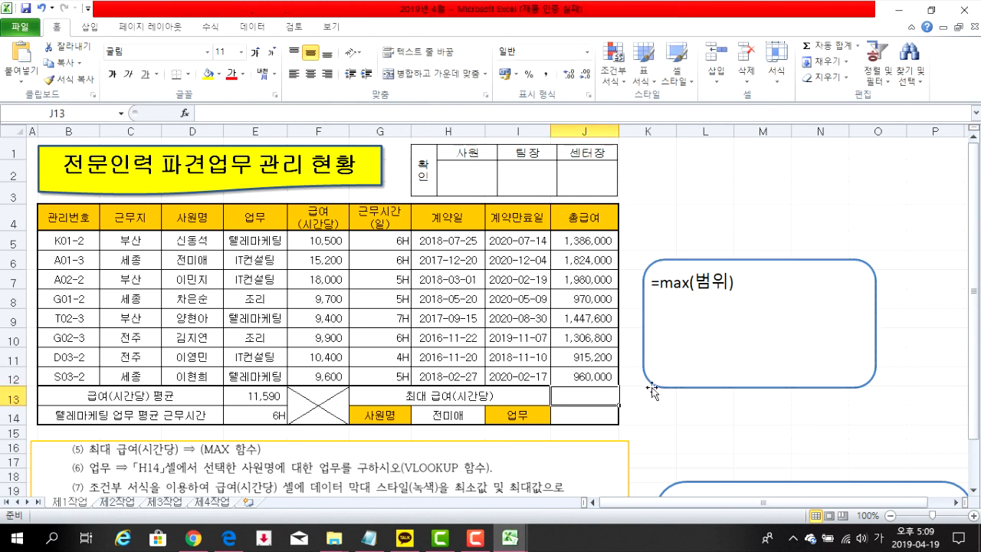
text(=)
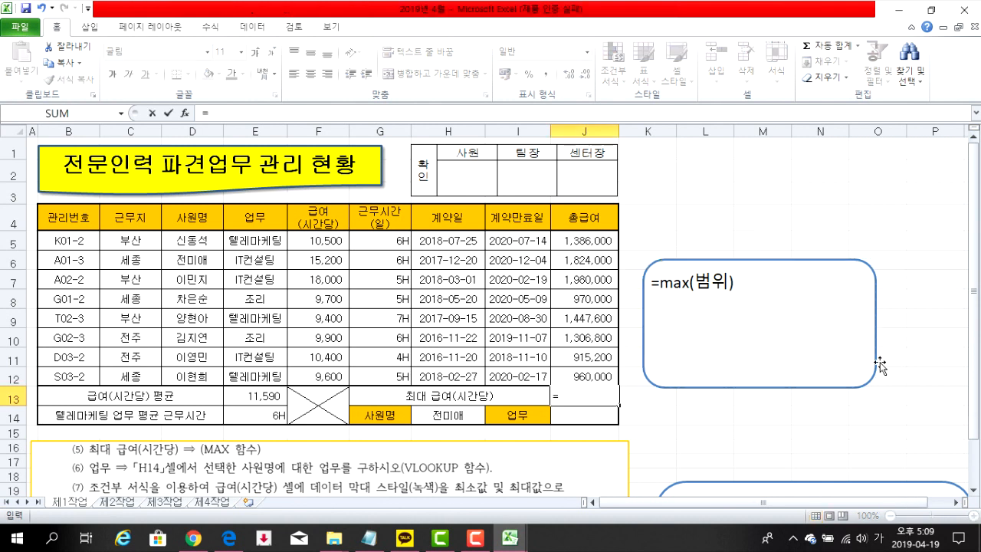
text(max)
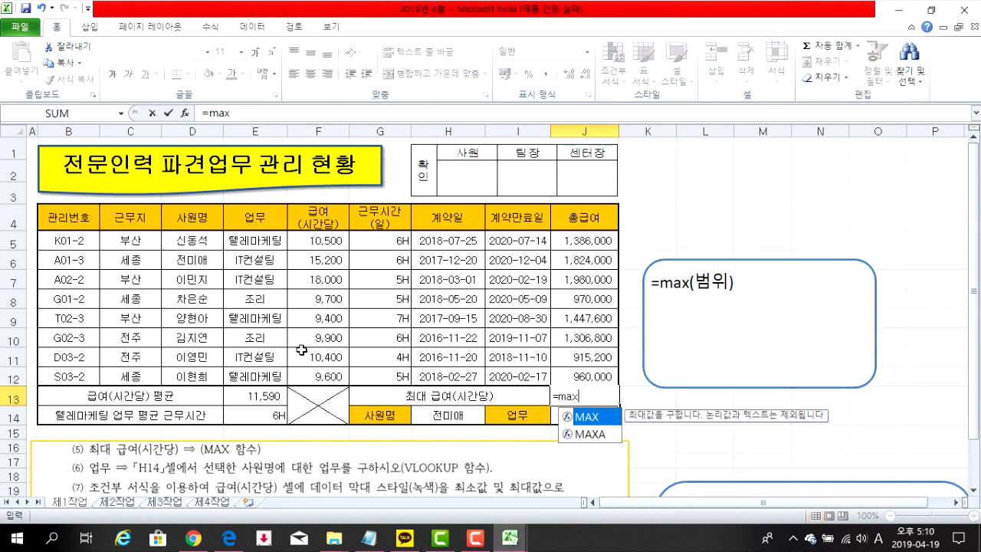
text(()
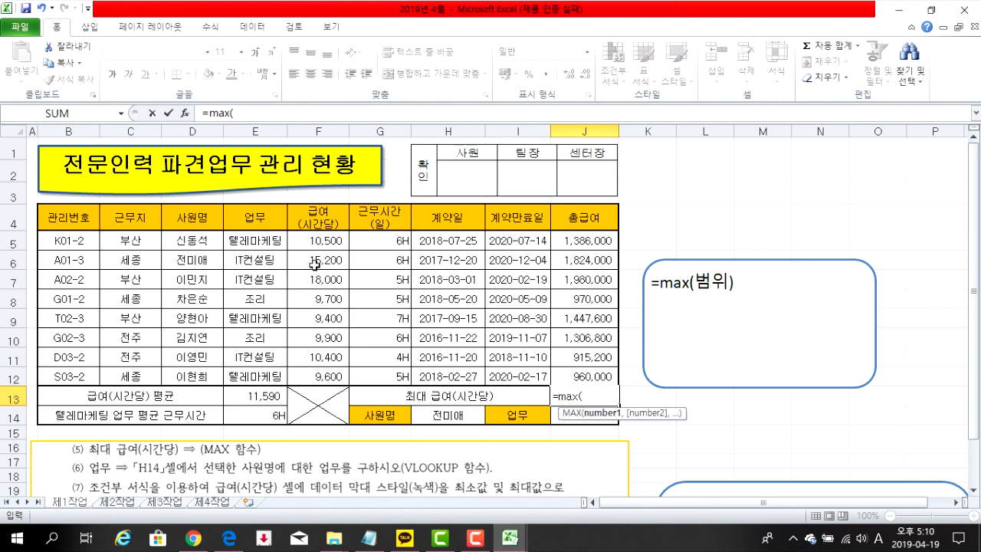
drag(318, 240, 317, 378)
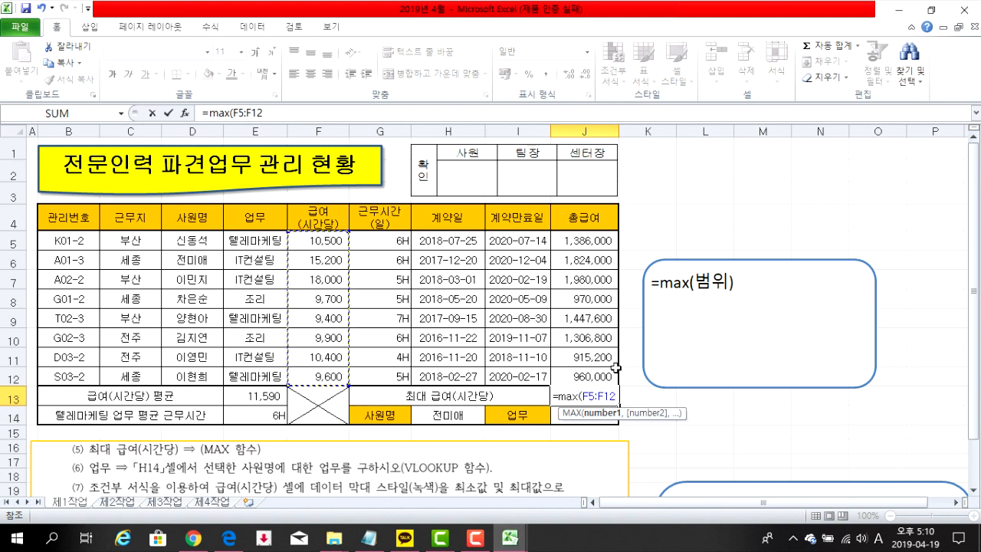
key(Return)
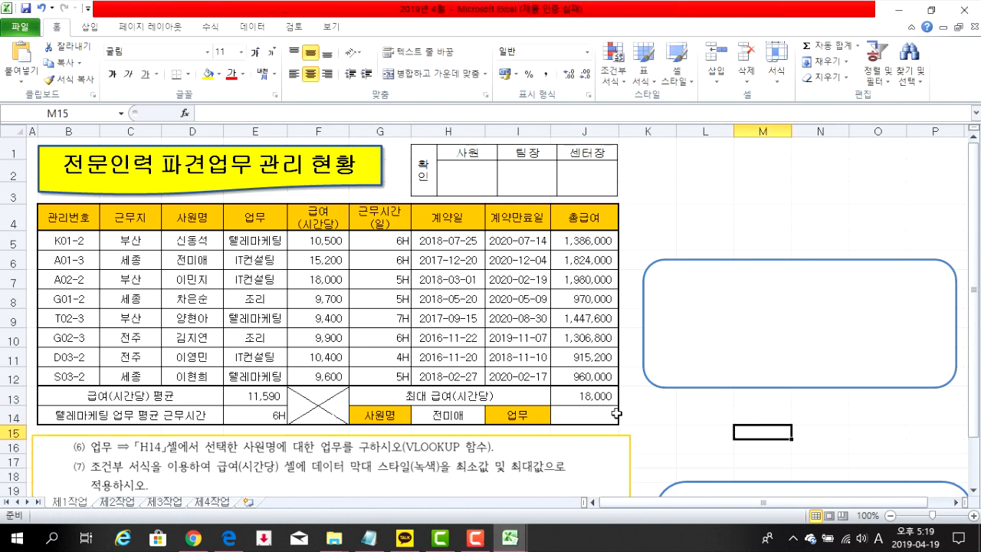
- Point out cells H14 and J14, then widen the empty note shape slightly and write =VLOOKUP(기준값,범위,열번호,옵션) in it
click(574, 413)
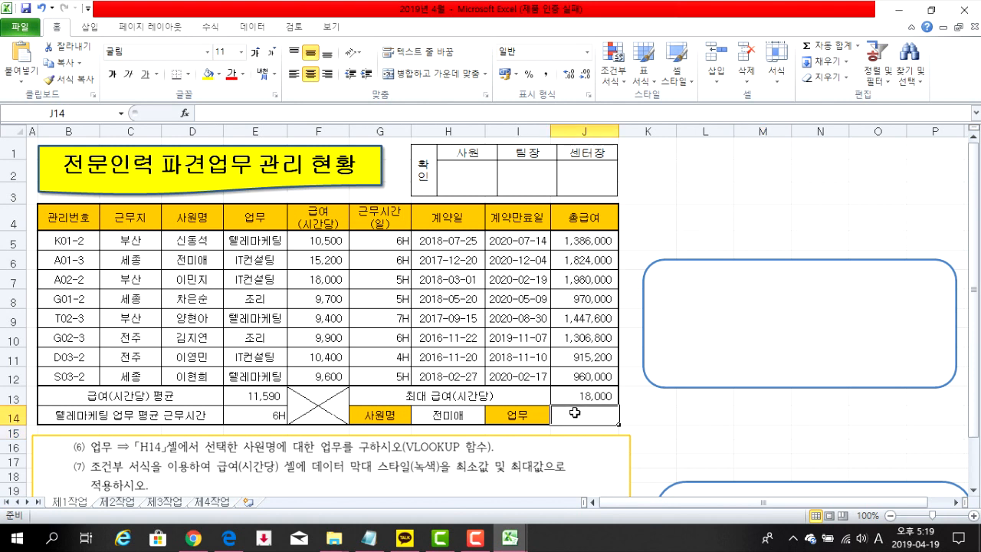
click(432, 414)
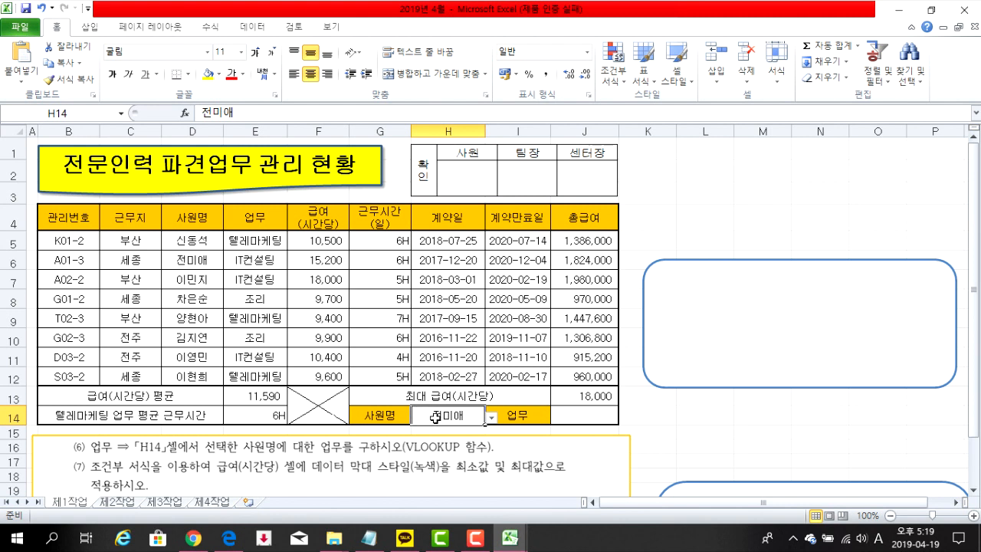
click(588, 415)
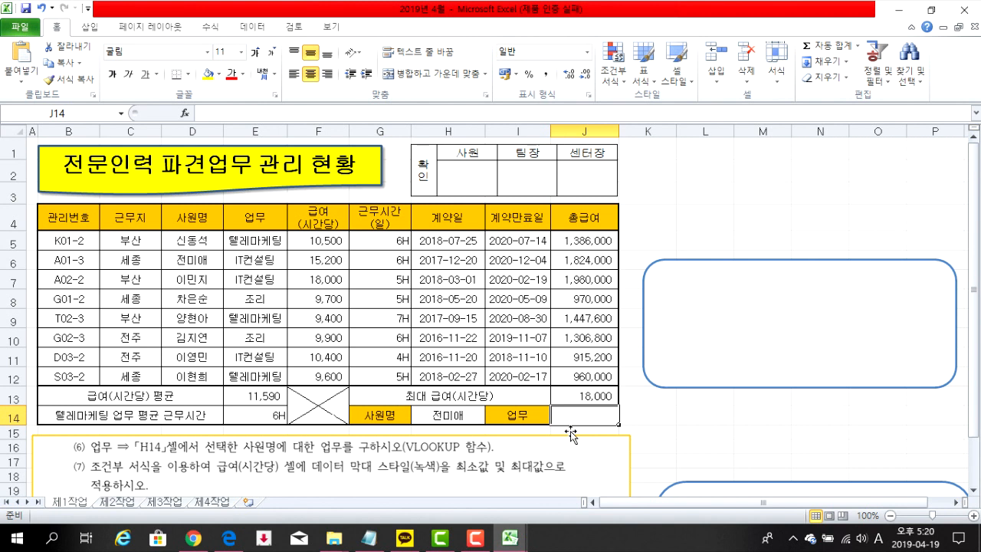
click(701, 322)
drag(643, 324, 628, 324)
text(=)
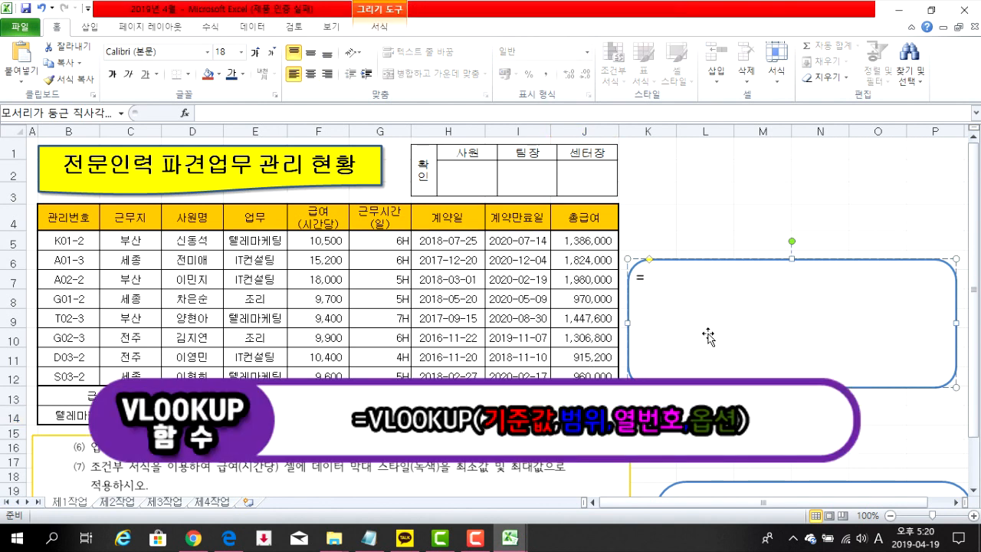
text(VLOOKUP(ㄱ)
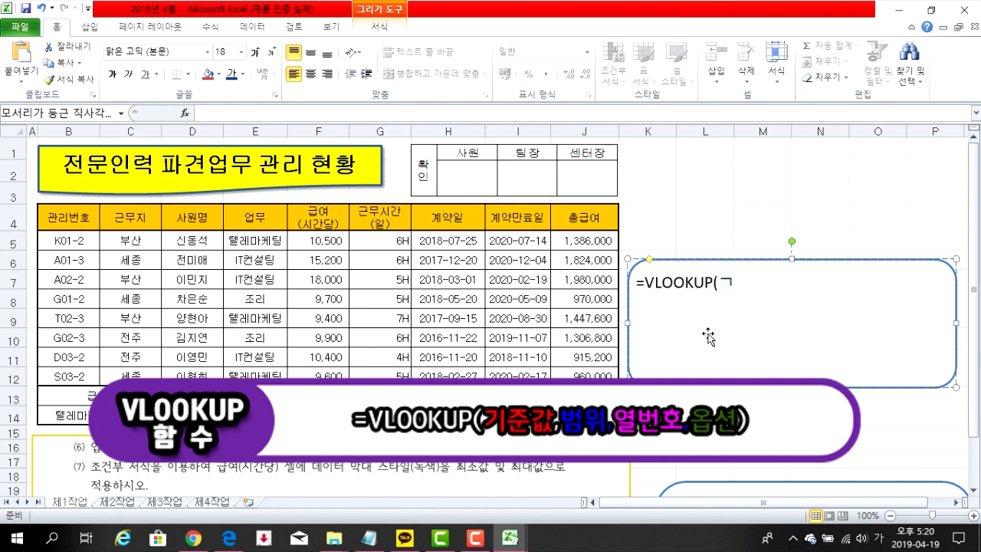
text(준값,범위,열번호,옵션))
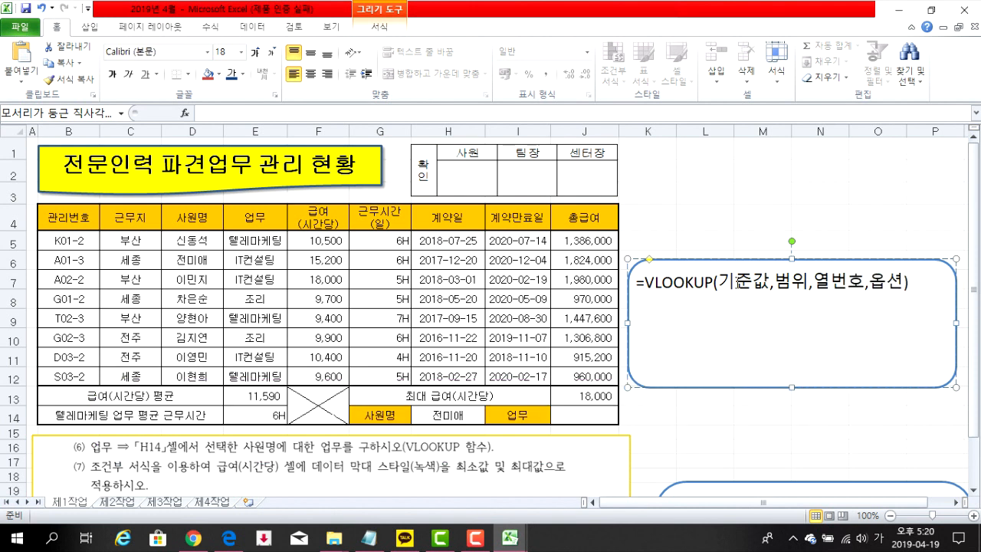
- Reselect the second employee from the 사원명 list in H14 and point out J14 as the 업무 result cell
click(448, 414)
click(491, 418)
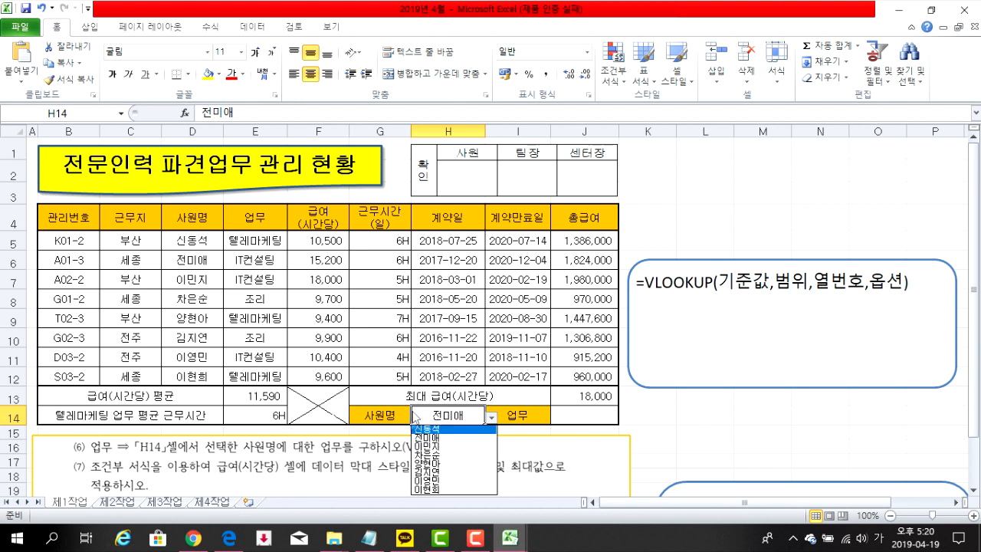
click(441, 438)
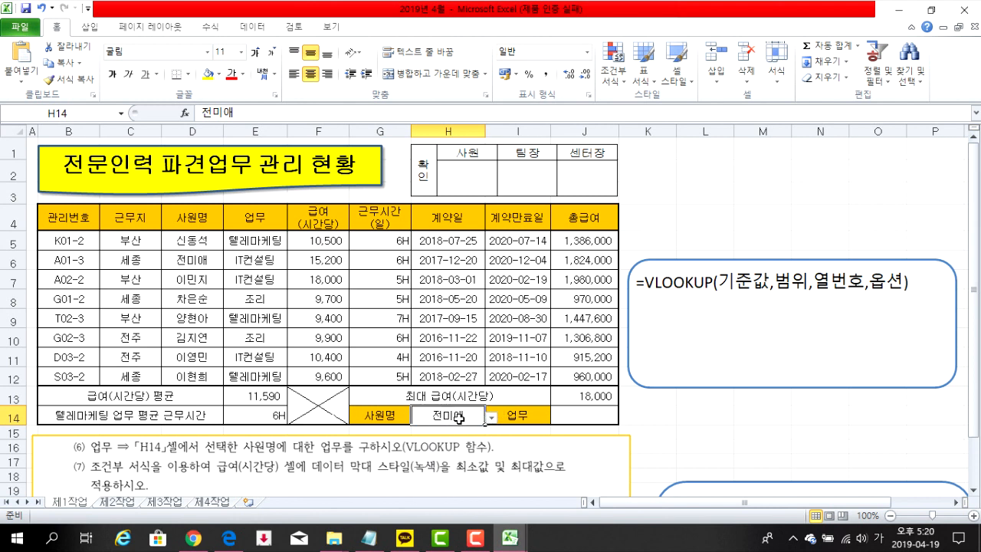
click(570, 415)
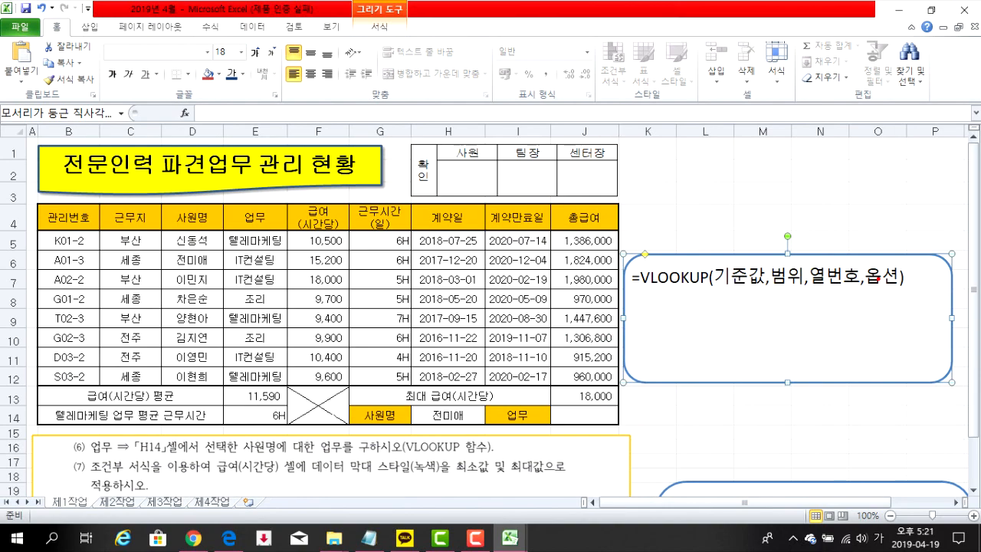
- Add the line 기준값:H14 below the VLOOKUP syntax in the note and mark the 사원명 selection cell for explanation
click(922, 289)
key(Return)
text(기준값)
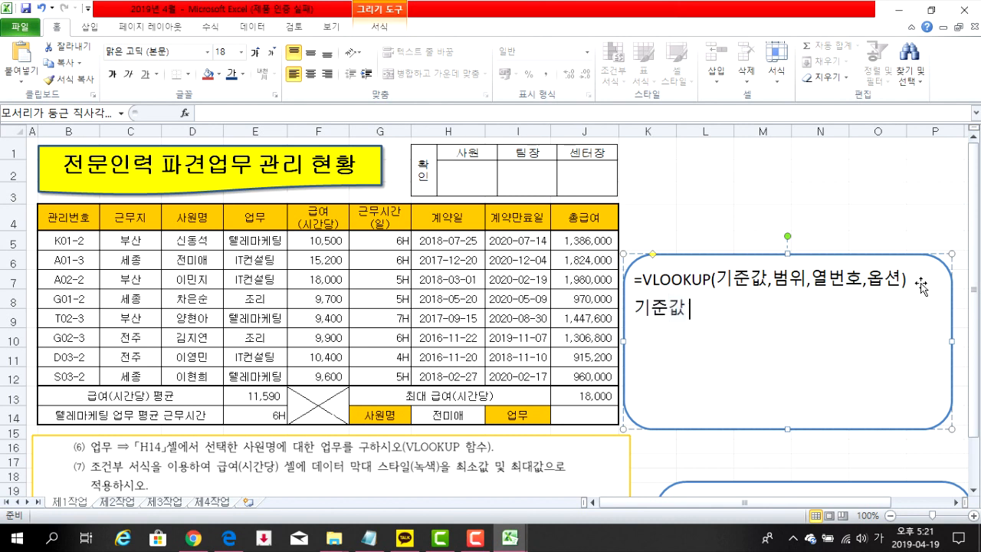
text(:H)
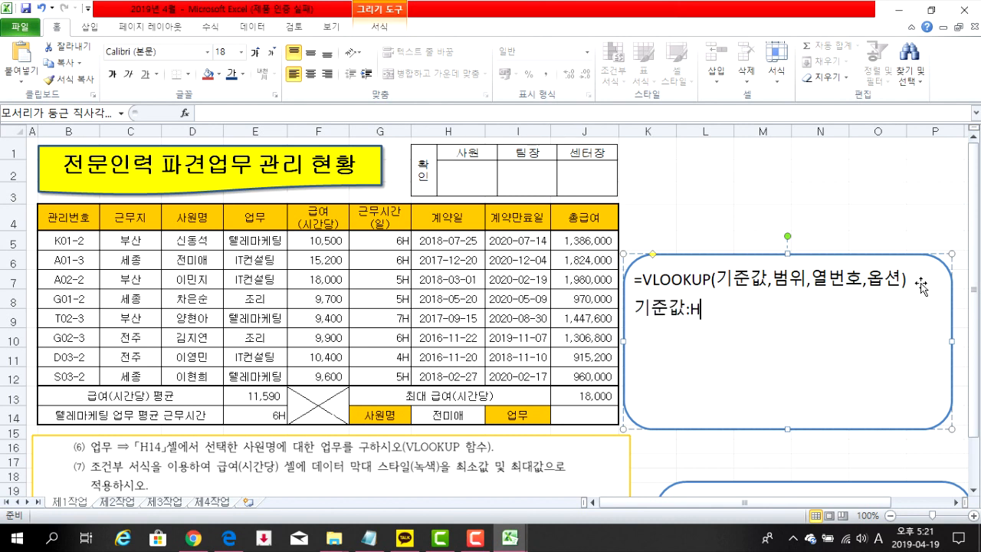
text(14)
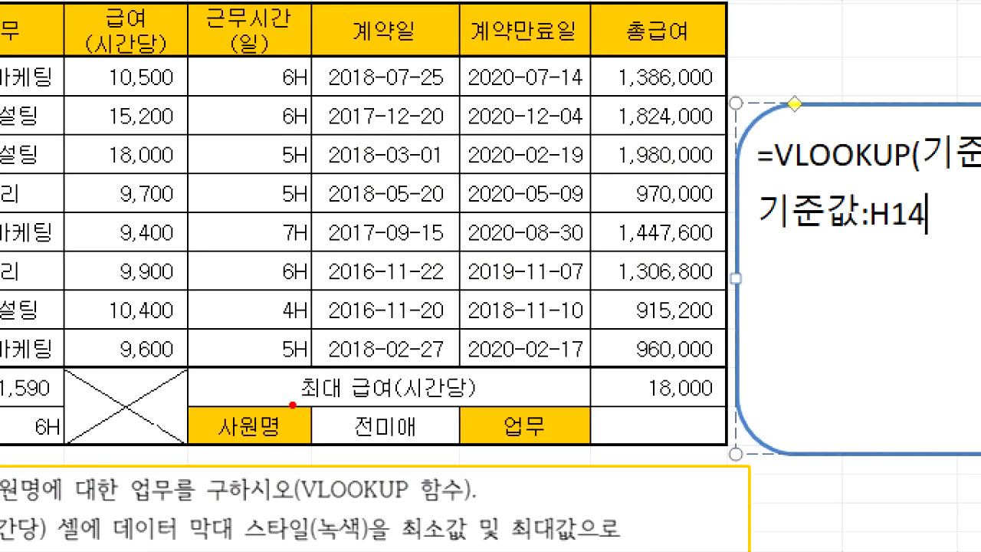
drag(292, 401, 470, 454)
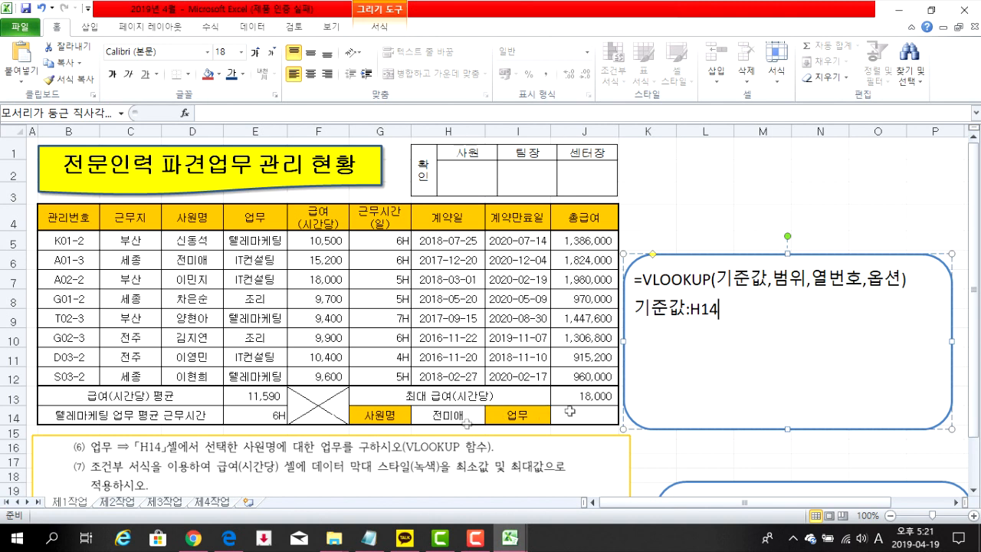
- Add a 범위: line below 기준값:H14 in the note shape
key(Return)
key(Hangul)
text(범ㅇ)
text(위:)
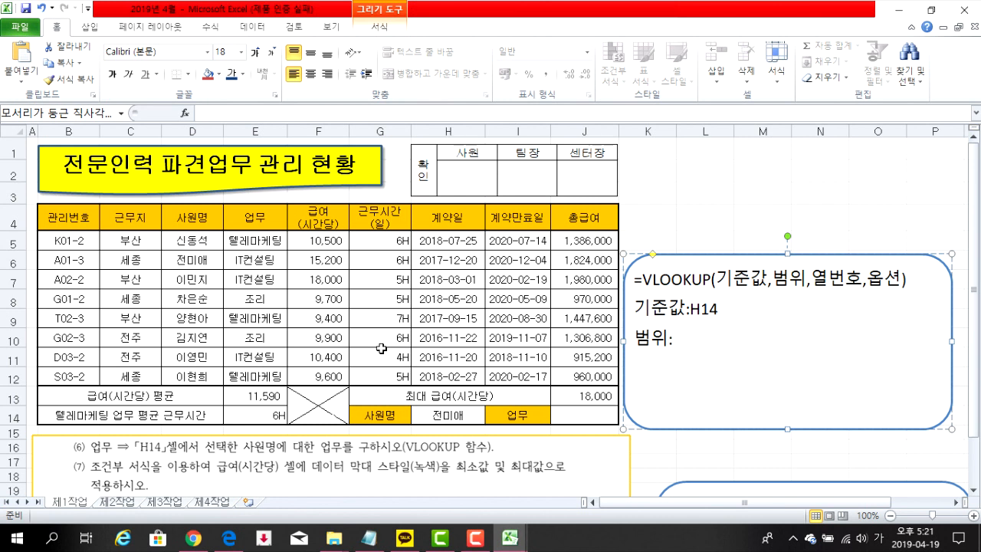
text(1)
- Frame B5:H12 as an incorrect lookup range, cross it out, and frame the 사원명 selection in G14:H14
drag(39, 222, 483, 387)
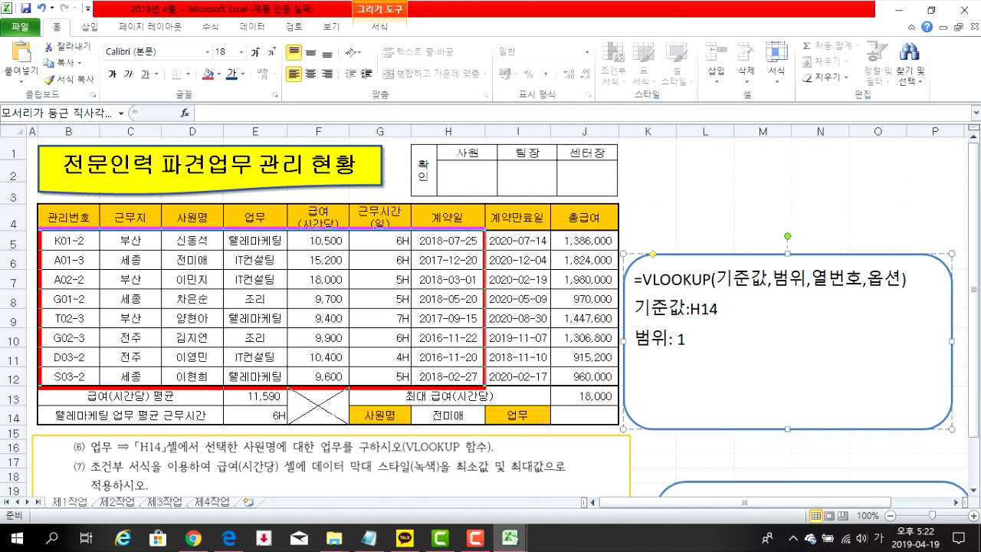
mouse_move(439, 228)
mouse_down()
mouse_move(180, 361)
mouse_move(173, 350)
mouse_up()
drag(123, 229, 380, 460)
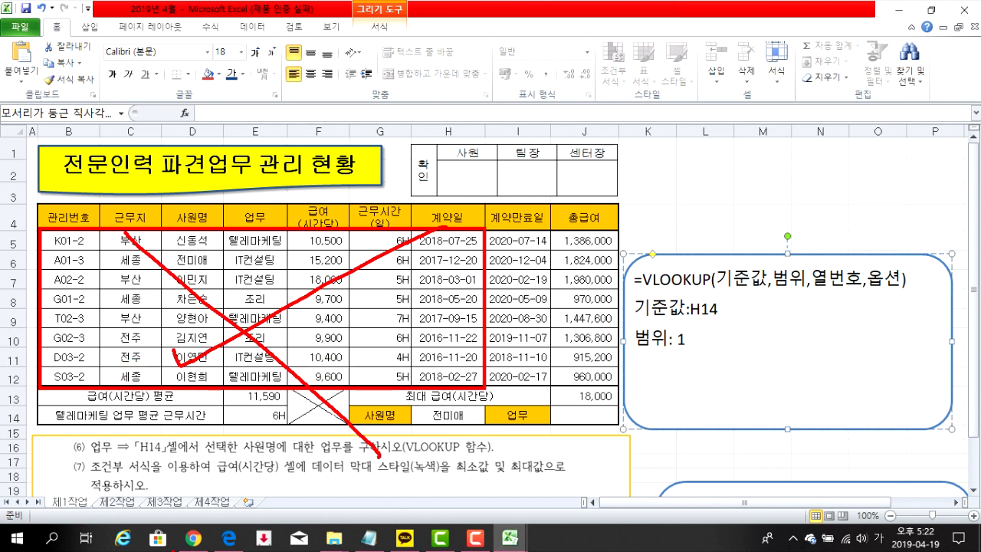
mouse_move(362, 402)
mouse_down()
mouse_move(387, 417)
mouse_move(470, 430)
mouse_up()
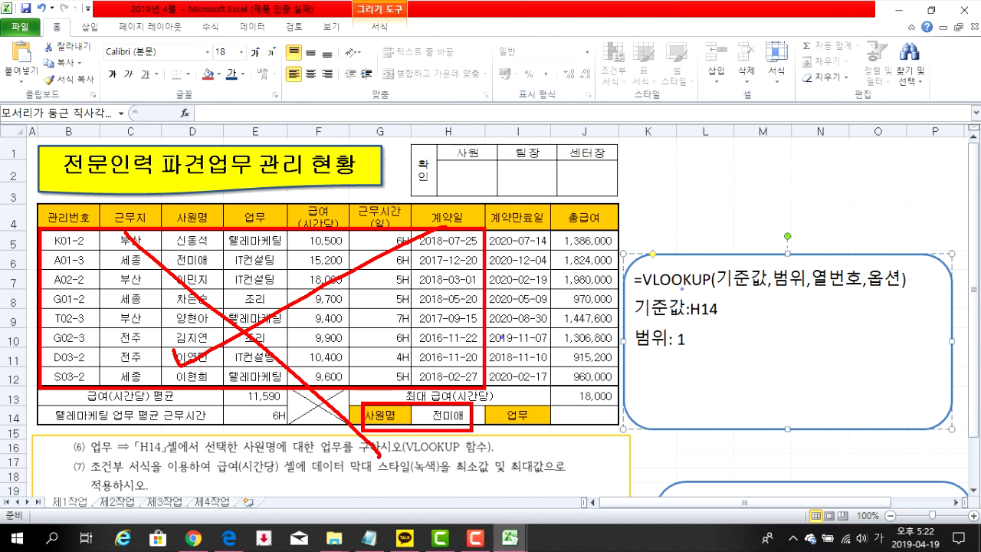
- Underline the 범위 and 기준값 arguments, frame the table data from the 사원명 column through 총급여, and clear the marks
mouse_move(783, 285)
mouse_down()
mouse_move(818, 290)
mouse_move(796, 295)
mouse_up()
mouse_move(163, 228)
mouse_down()
mouse_move(275, 349)
mouse_move(198, 228)
mouse_move(207, 256)
mouse_move(321, 340)
mouse_move(491, 393)
mouse_move(622, 388)
mouse_up()
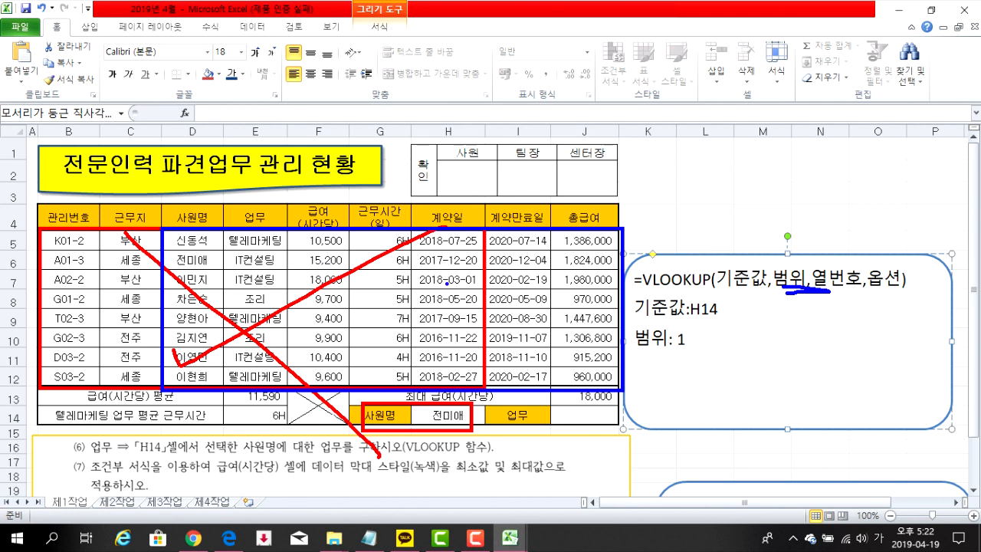
drag(764, 294, 800, 295)
drag(721, 291, 752, 292)
key(Escape)
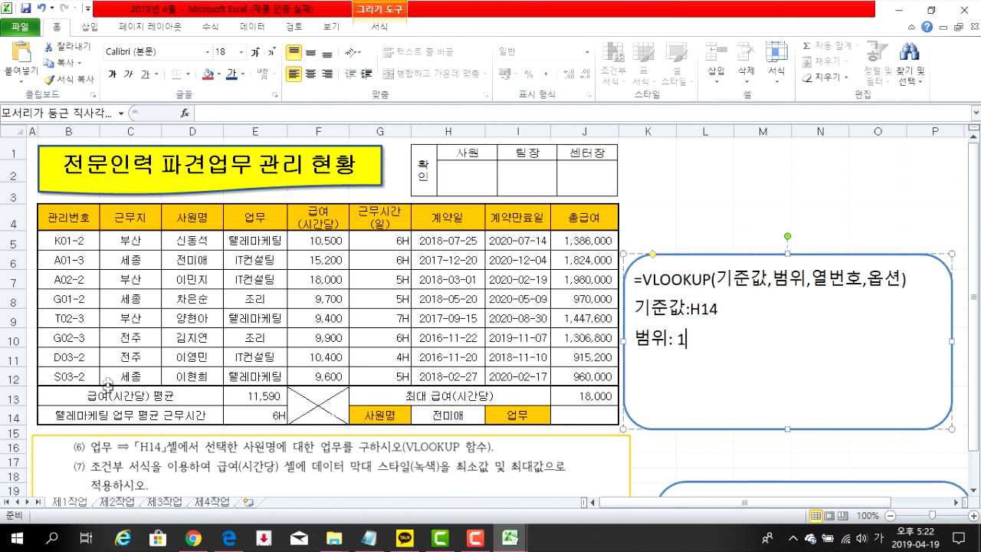
- Complete the 범위 line in the note with D5:H12 and add a 열번호: line beneath it
click(685, 343)
key(BackSpace)
key(BackSpace)
text(D5:H12)
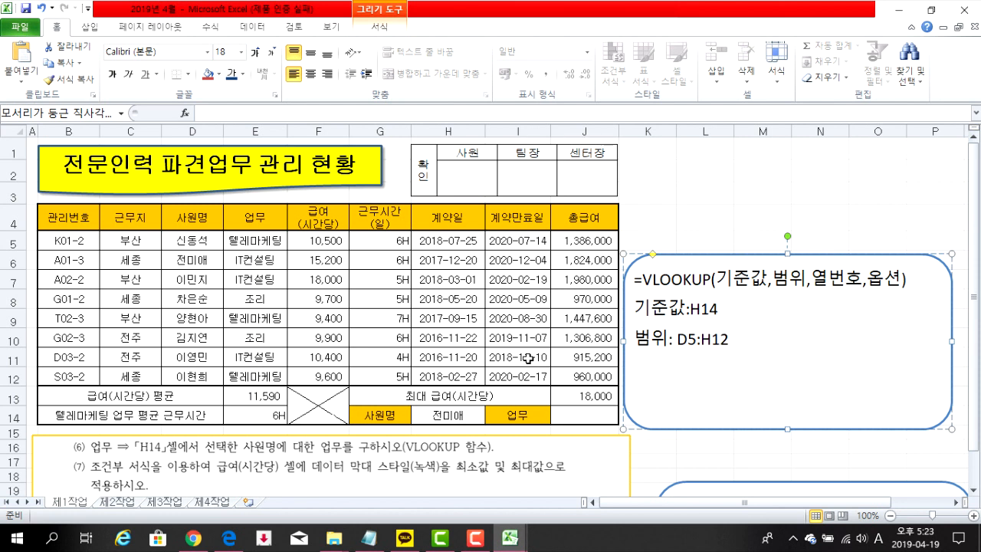
key(Return)
text(D)
key(BackSpace)
text(열번호:)
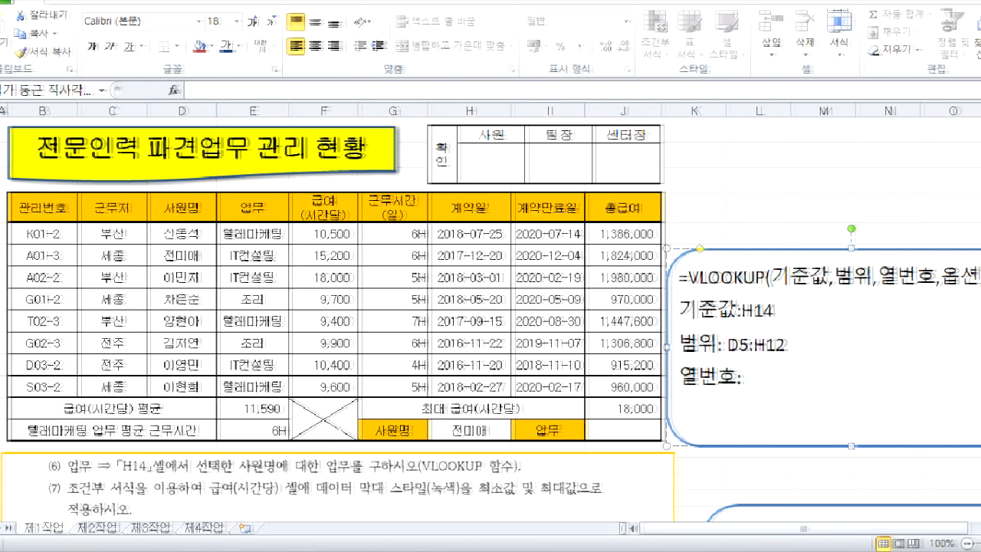
- Frame the lookup range from 사원명 to 계약일, underline the 업무 cells in row 14, and number the range's columns 1 to 5
drag(150, 222, 510, 392)
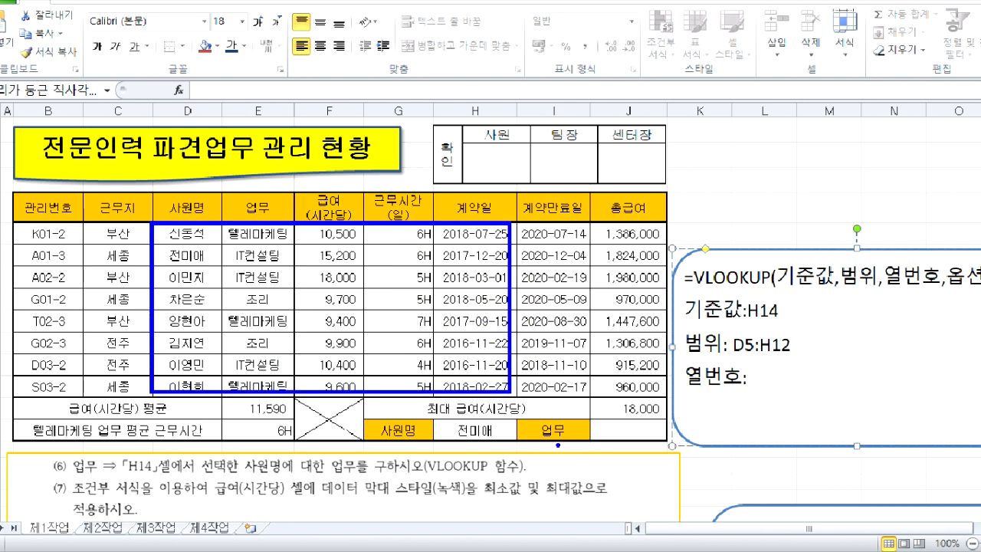
drag(546, 442, 627, 443)
drag(193, 251, 179, 293)
mouse_move(241, 268)
mouse_down()
mouse_move(267, 275)
mouse_move(272, 291)
mouse_up()
drag(320, 272, 319, 312)
mouse_move(387, 268)
mouse_down()
mouse_move(441, 299)
mouse_move(405, 317)
mouse_up()
mouse_move(480, 266)
mouse_down()
mouse_move(460, 314)
mouse_move(524, 278)
mouse_up()
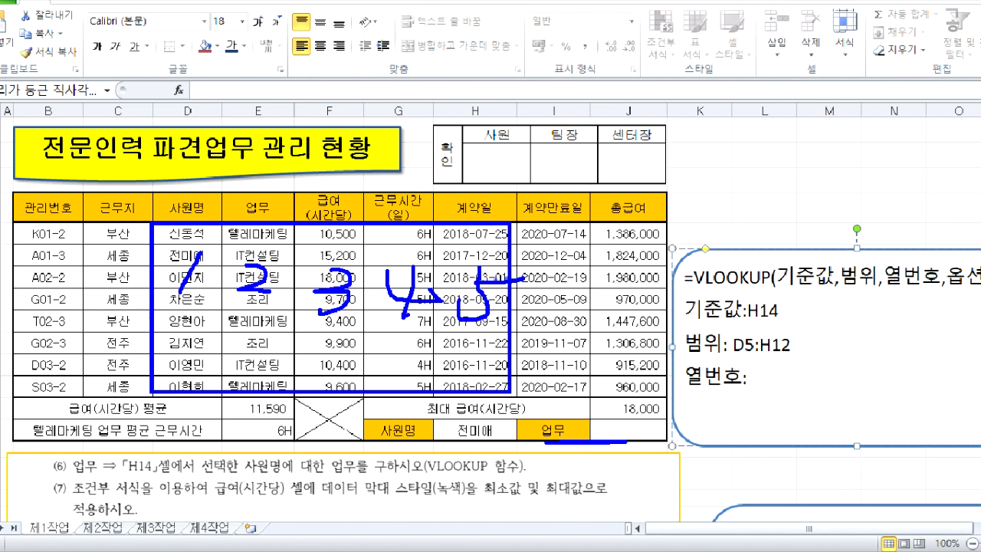
- Circle the 업무 header, underline the 열번호 argument with a 2 beneath it, and clear the marks
click(315, 313)
key(ctrl+z)
mouse_move(262, 179)
mouse_down()
mouse_move(241, 219)
mouse_move(284, 187)
mouse_move(242, 221)
mouse_move(274, 237)
mouse_up()
click(278, 284)
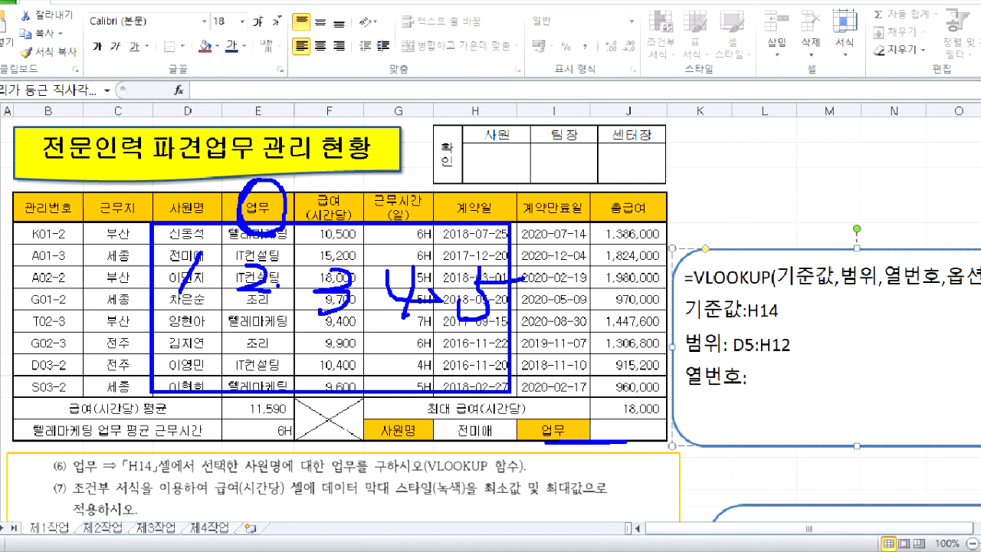
drag(886, 290, 961, 289)
mouse_move(893, 314)
mouse_down()
mouse_move(912, 307)
mouse_move(919, 341)
mouse_move(936, 342)
mouse_up()
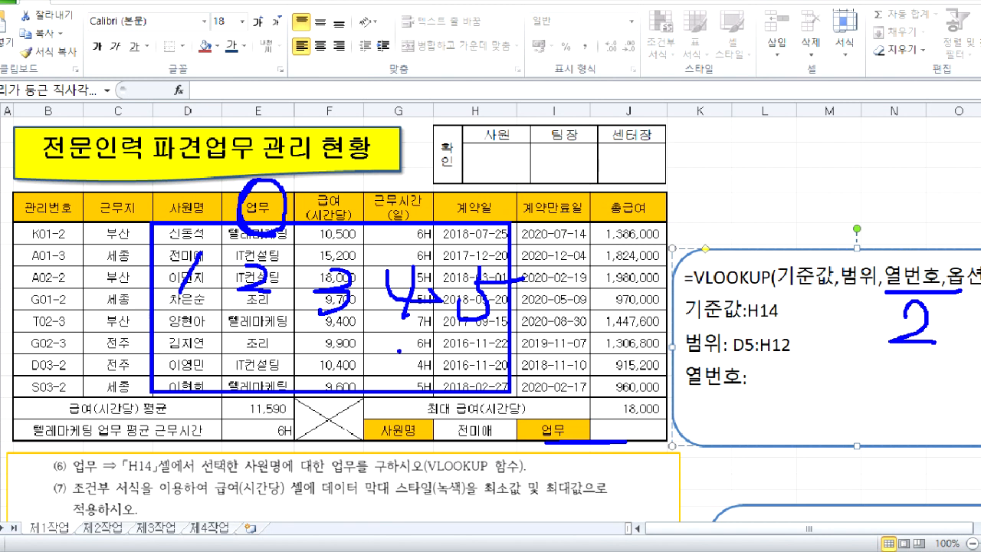
key(Escape)
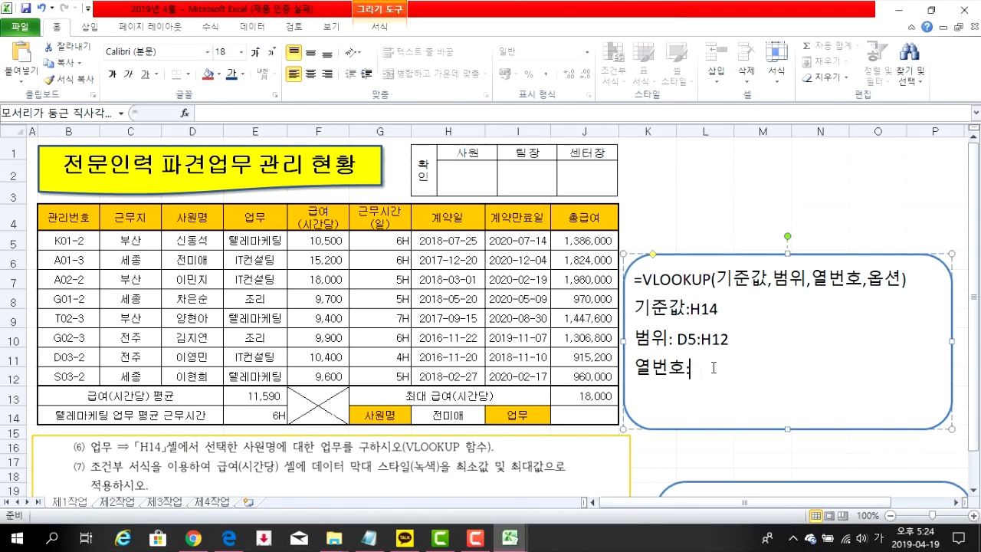
- Fill in 열번호: 2 and 옵션: 0 또는 FALSE in the note, and move the note shape up
text(2)
key(Return)
text(옷)
key(BackSpace)
text(옵션:)
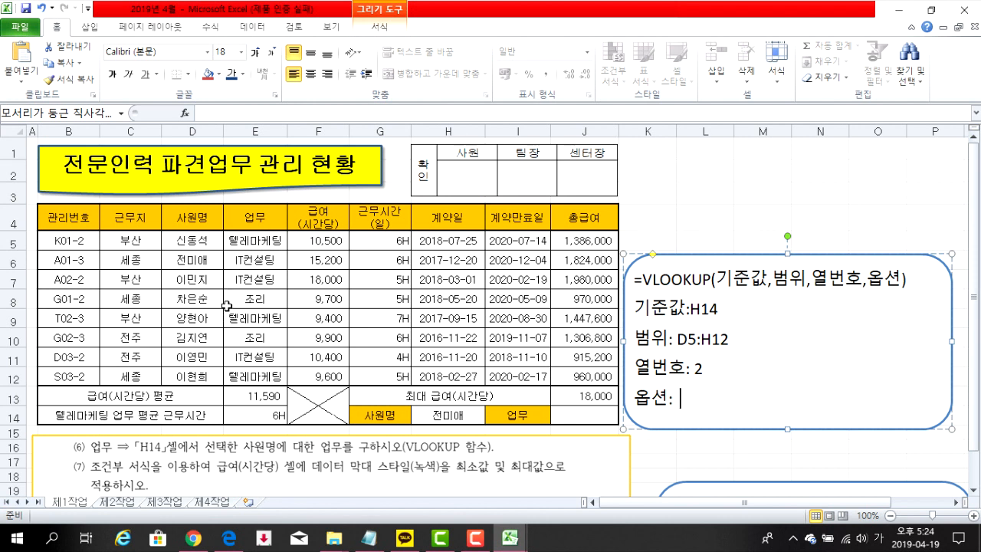
key(Hangul)
text(:)
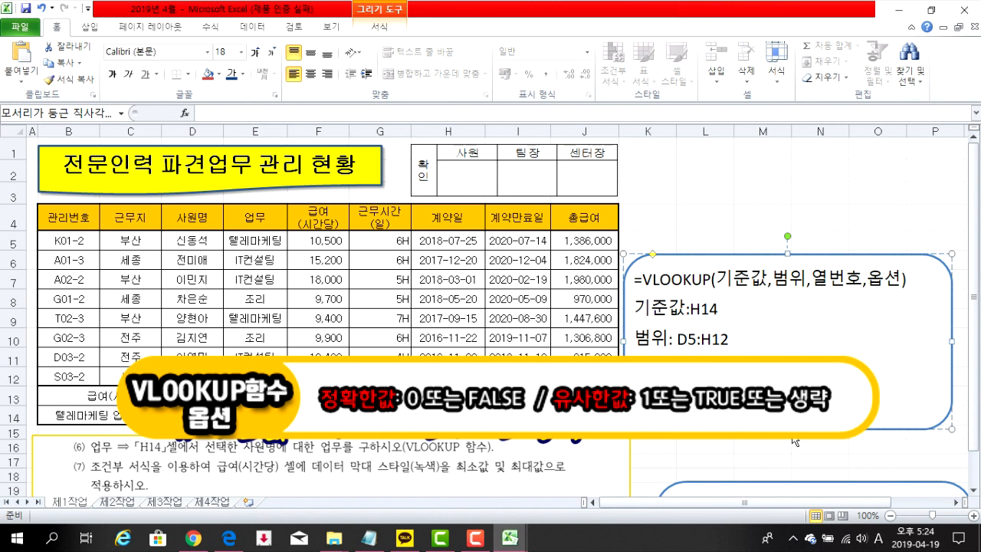
key(Return)
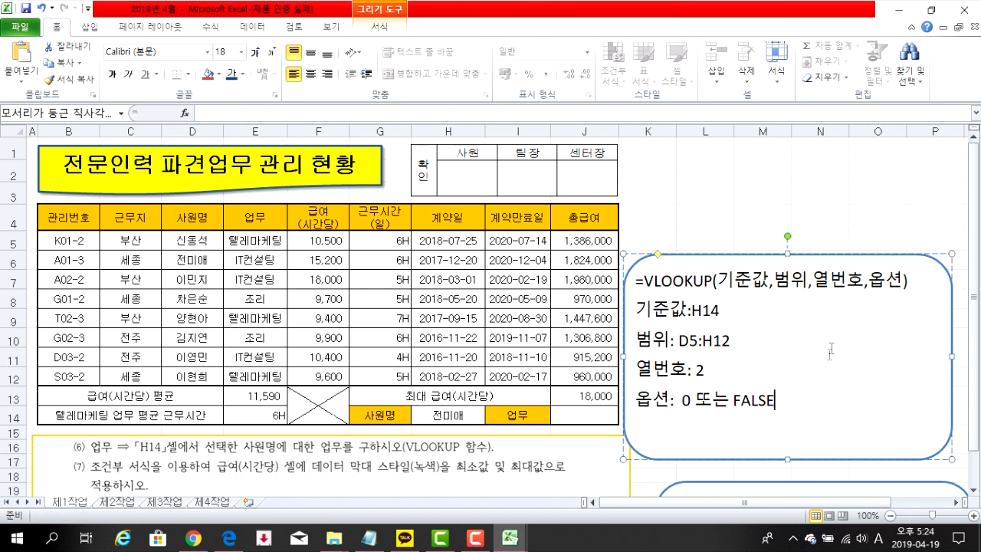
drag(854, 437, 850, 357)
drag(698, 359, 708, 367)
- Enter =VLOOKUP(H14,D5:H12,2,FALSE) in J14 to look up the selected employee's 업무
click(589, 416)
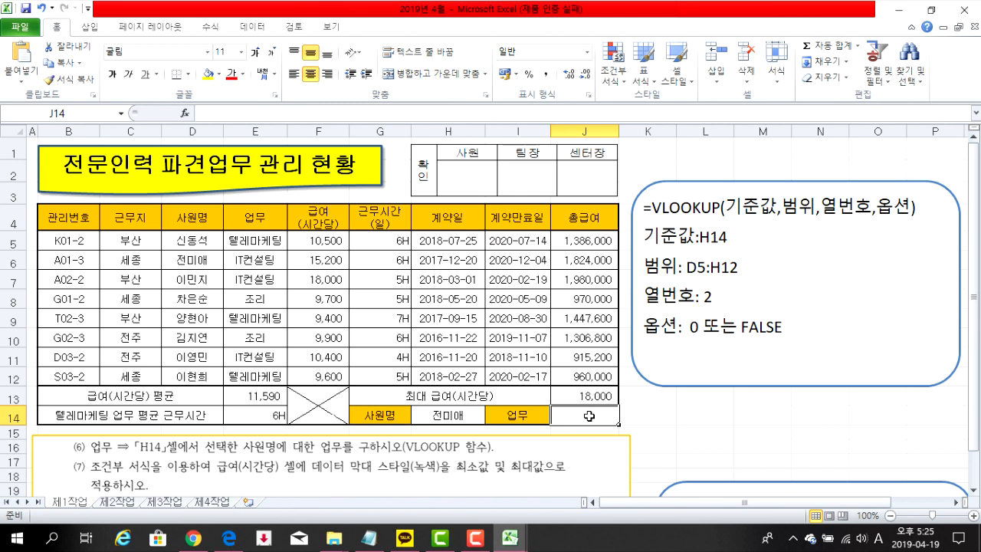
text(=V)
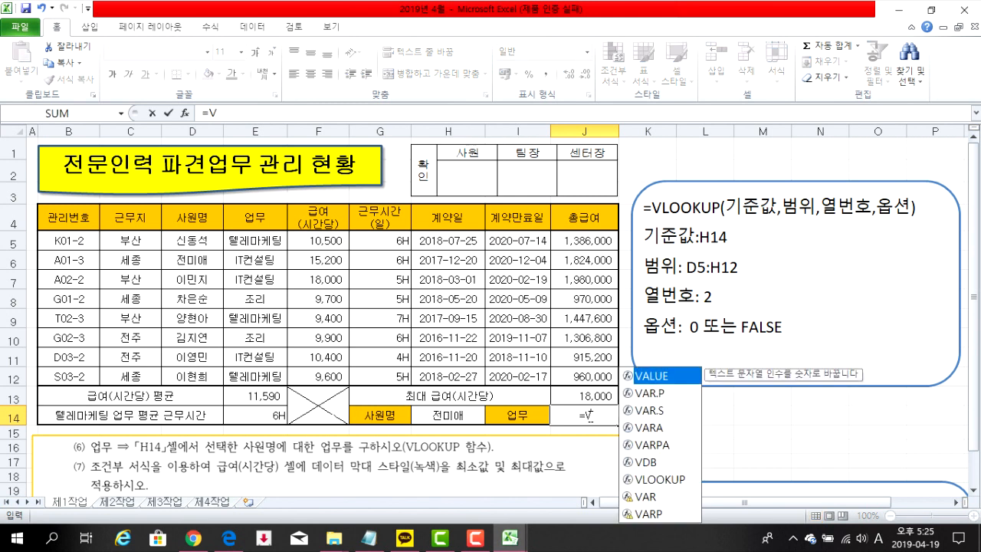
double_click(652, 479)
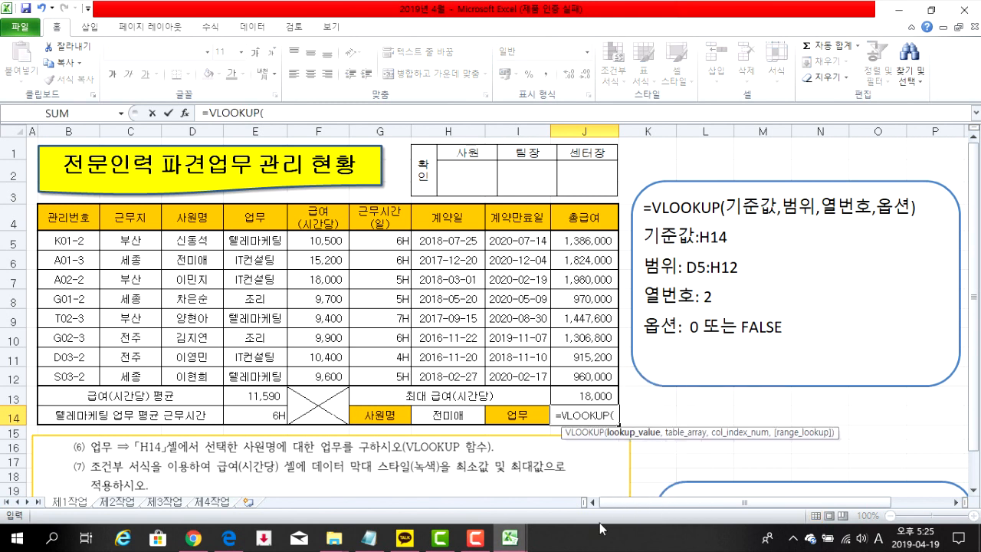
click(429, 414)
text(,)
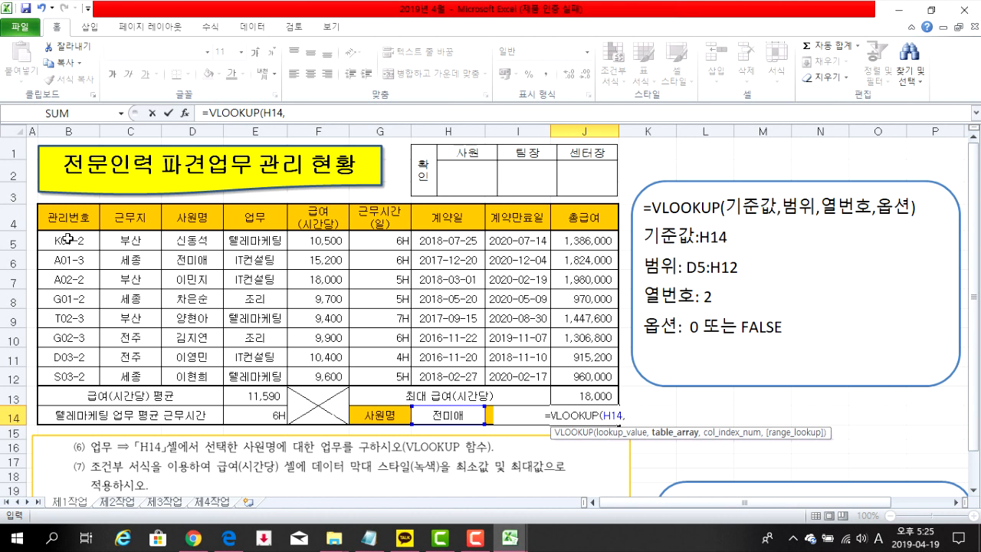
drag(68, 240, 183, 314)
drag(188, 239, 454, 385)
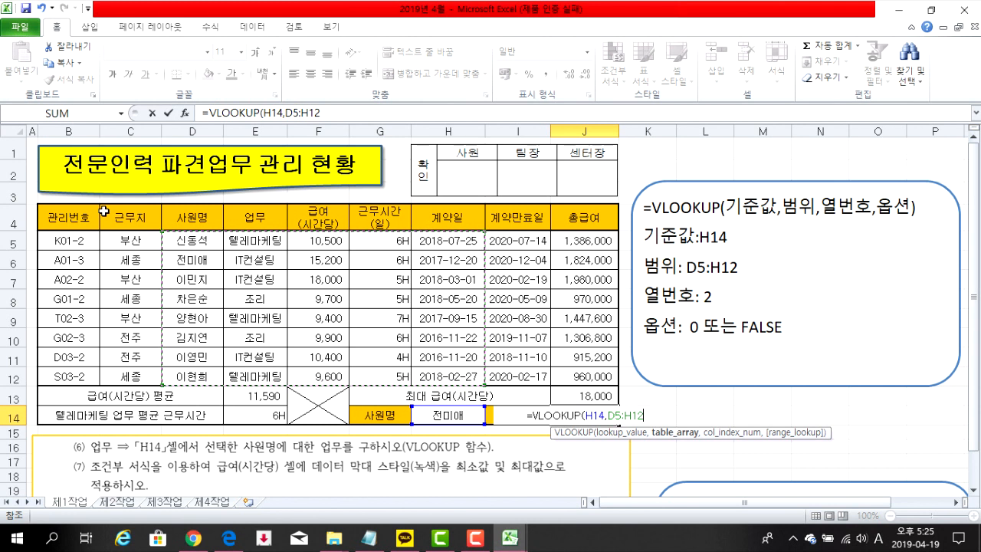
text(,)
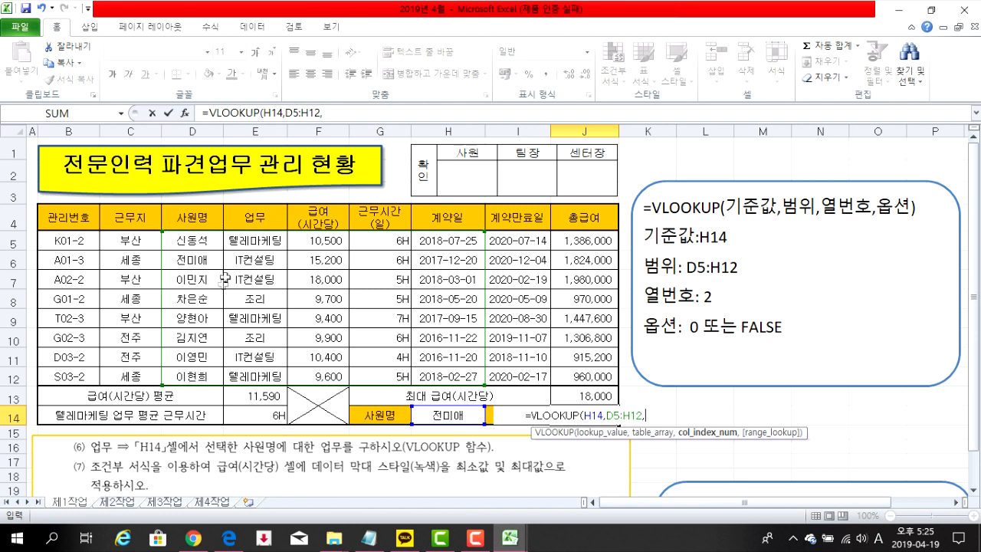
text(2)
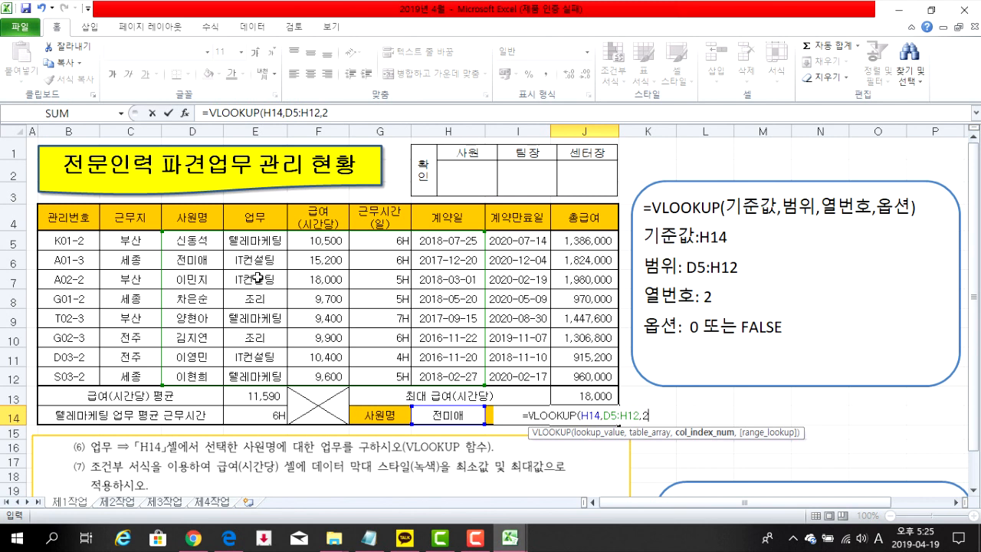
text(,)
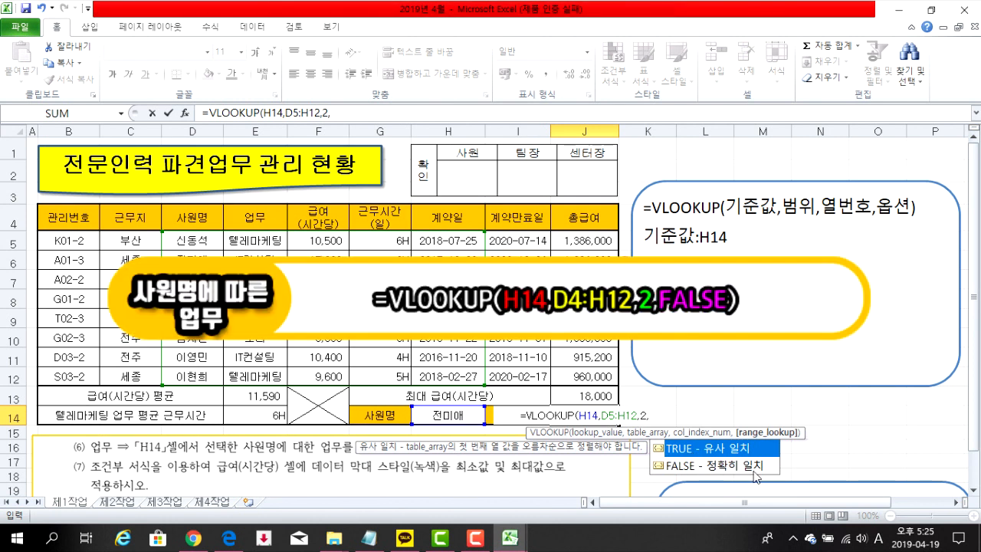
double_click(680, 465)
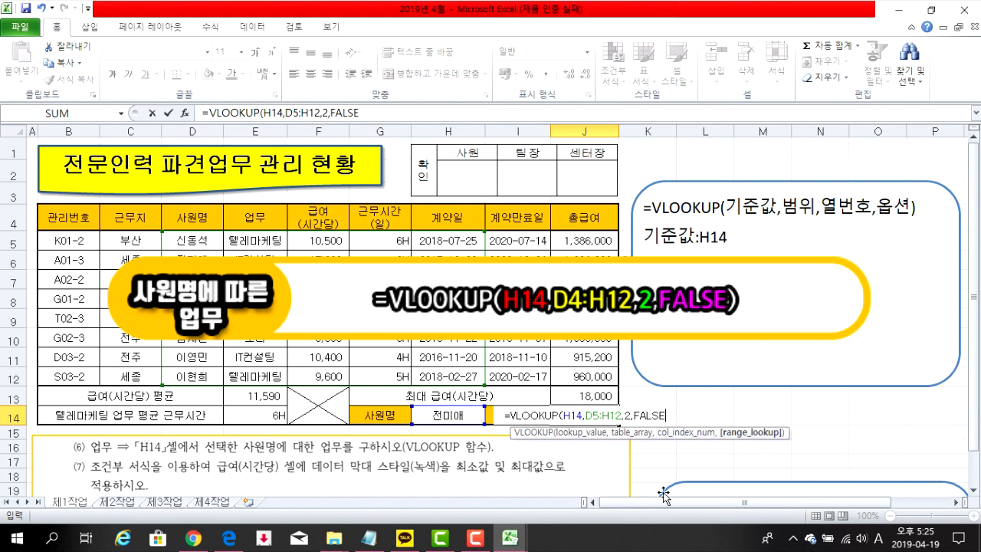
key(Return)
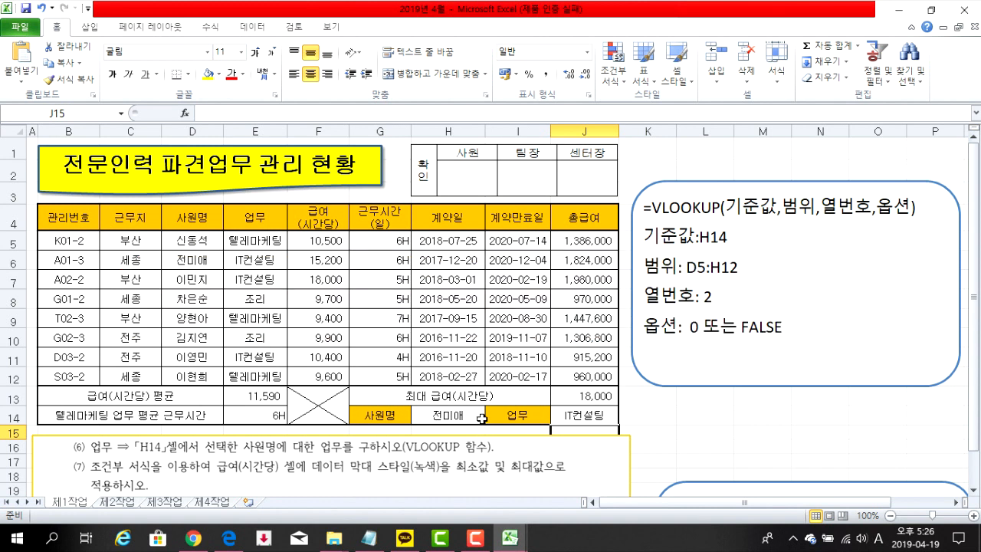
- Choose the first employee from the 사원명 list in H14 to test the lookup
click(460, 415)
click(491, 416)
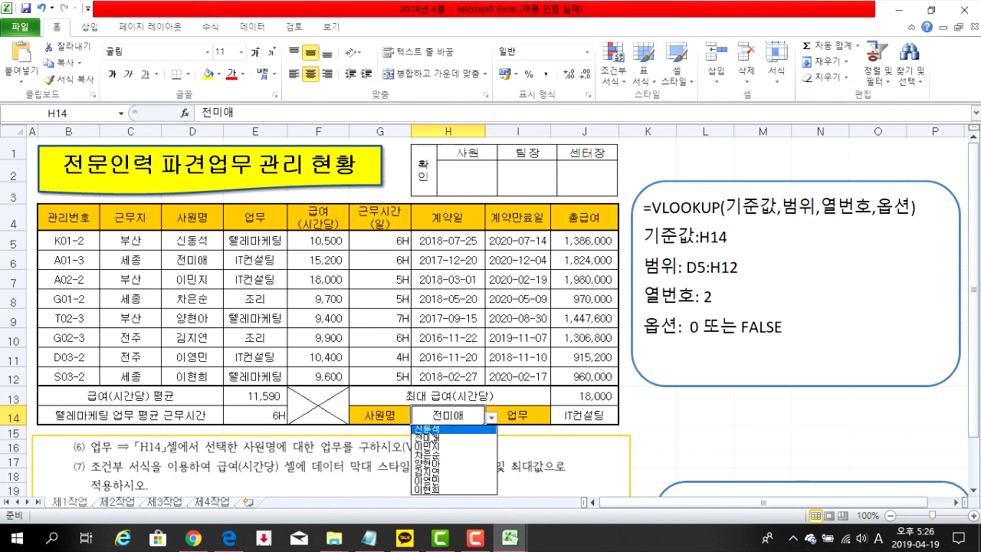
click(441, 428)
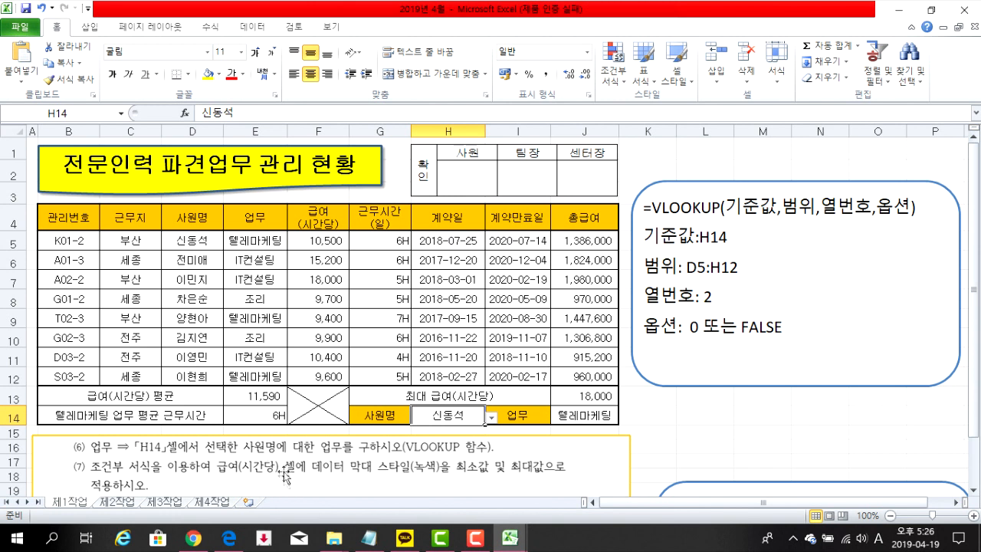
- Crop the instruction picture below the table to show only item (7), and position it directly under row 14
click(293, 490)
click(375, 25)
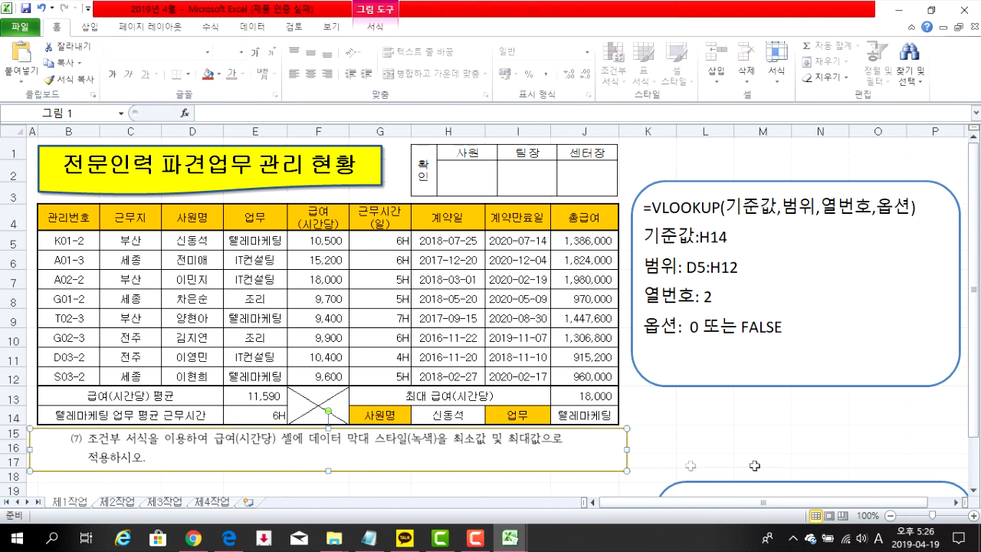
click(781, 450)
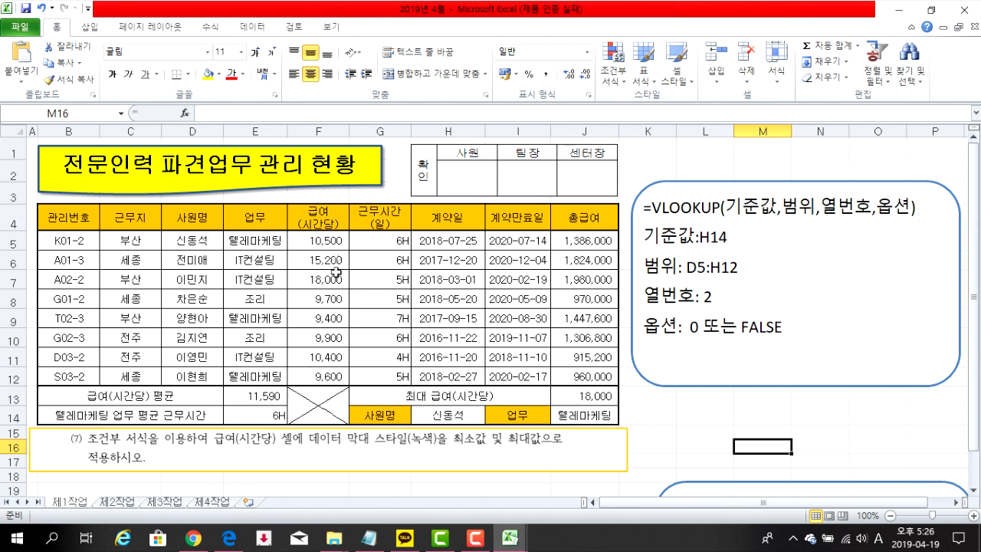
- Create a data bar rule for the 급여(시간당) cells F5:F11 with the minimum type 최소값 and the maximum type 최대값
drag(331, 244, 321, 357)
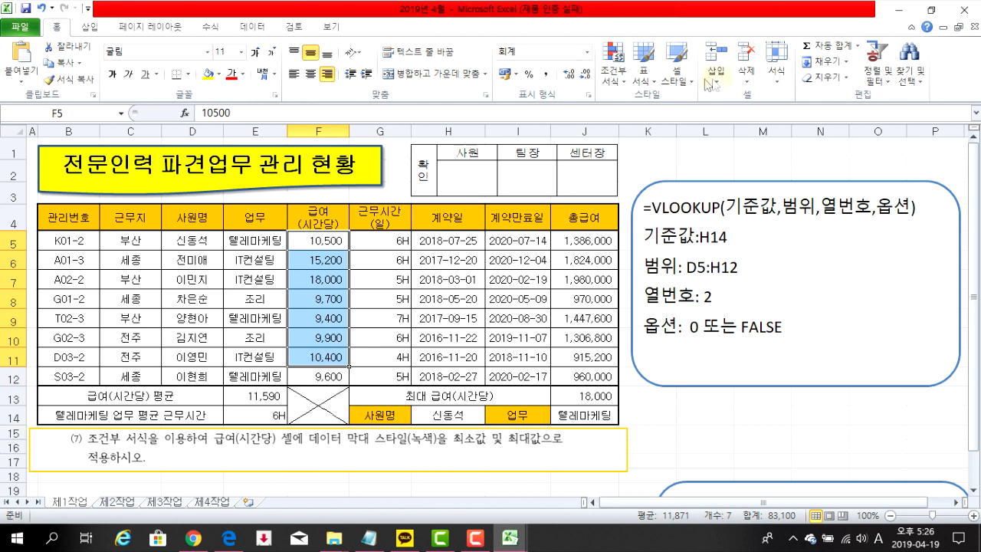
click(621, 82)
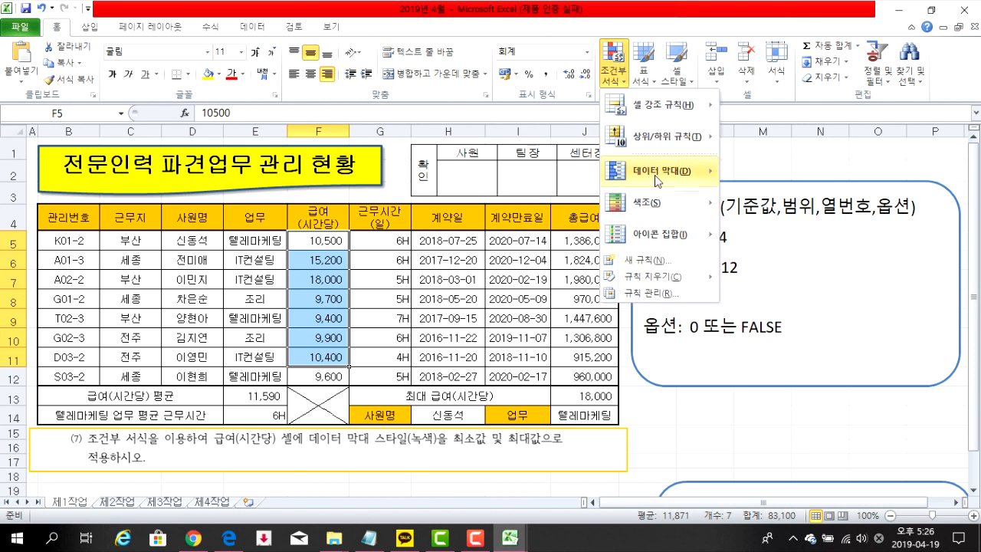
mouse_move(656, 180)
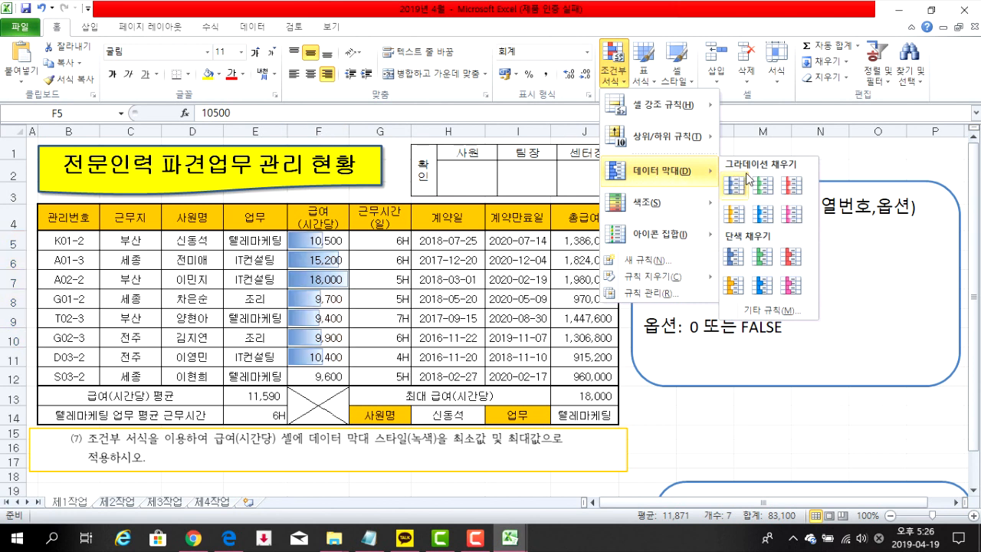
click(759, 311)
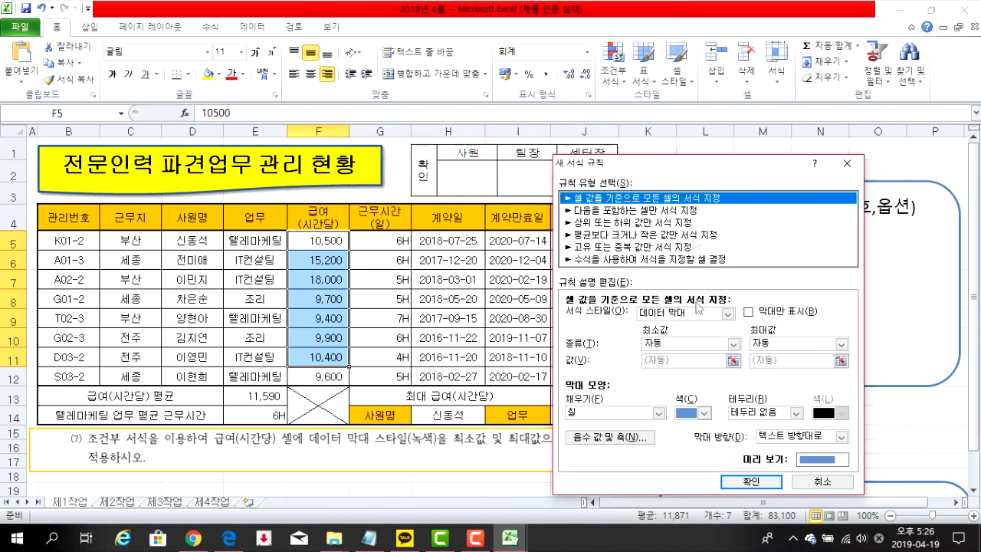
click(732, 343)
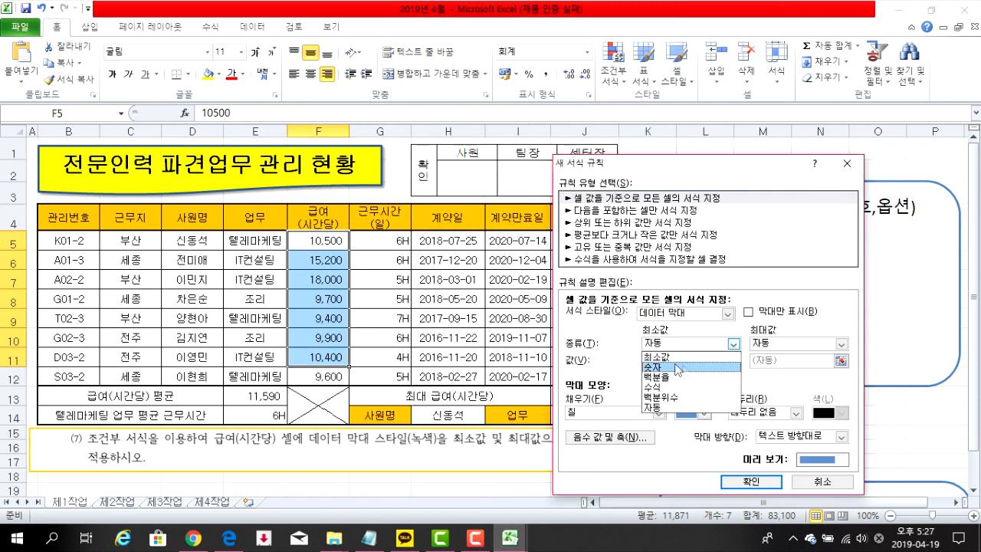
click(658, 356)
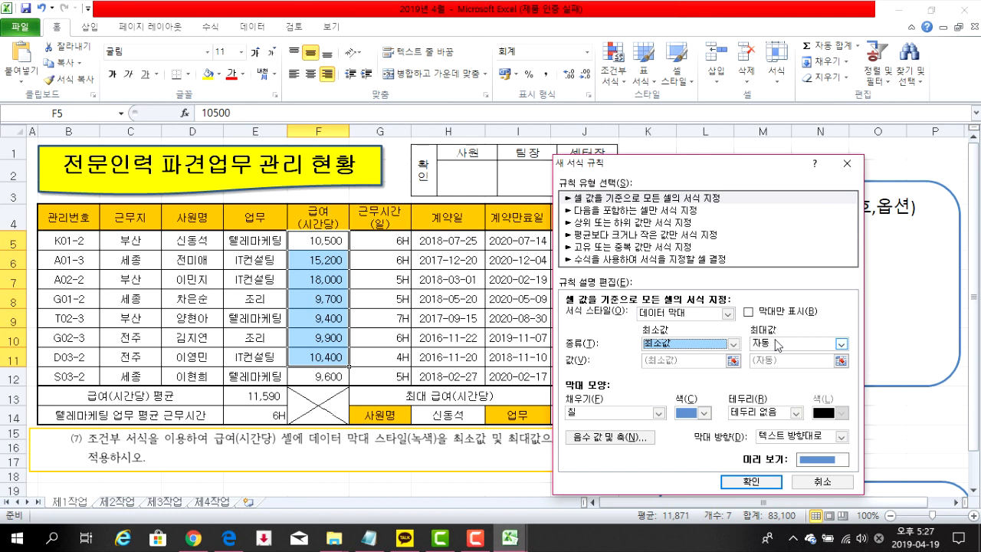
click(777, 345)
click(774, 358)
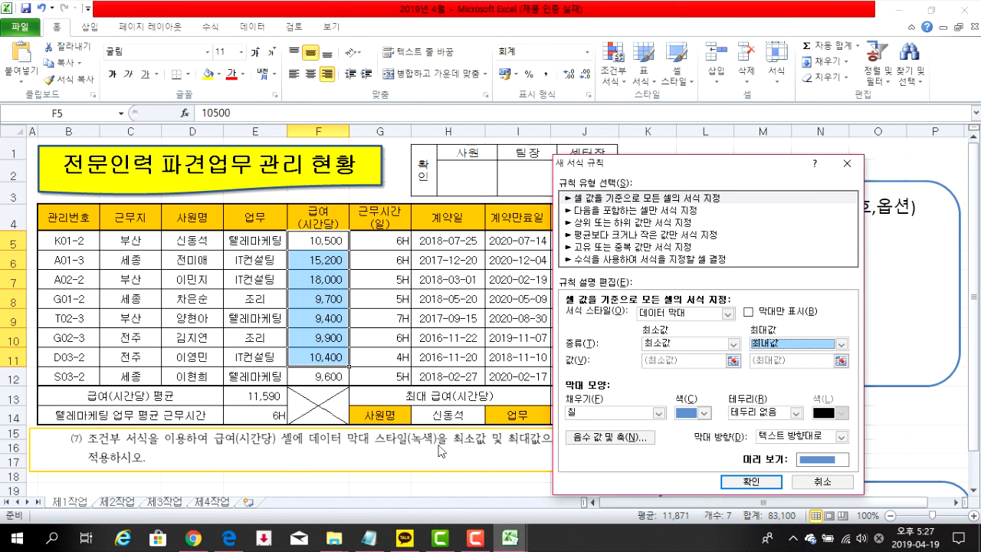
- Set the data bar colour to standard green and apply the rule to the 급여(시간당) cells
click(692, 415)
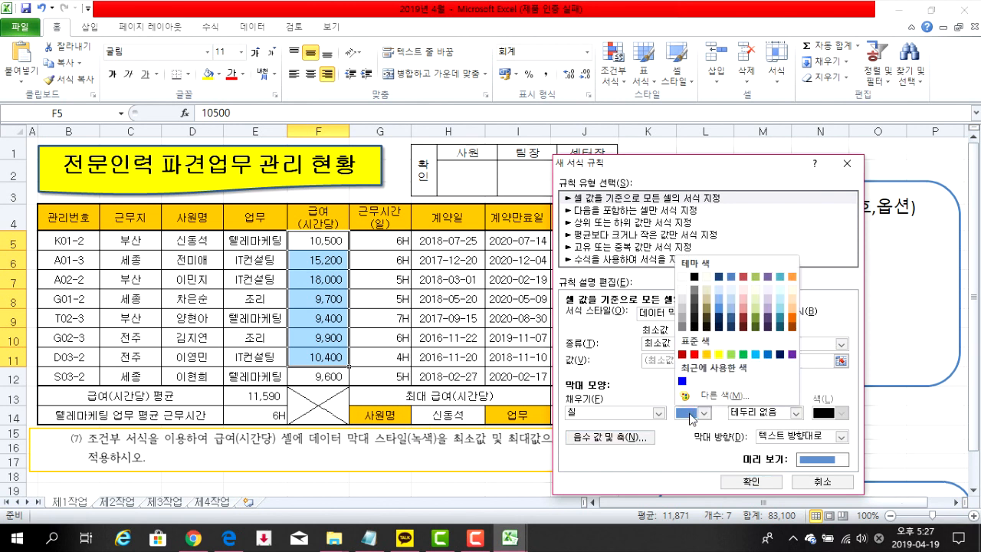
click(743, 355)
click(748, 484)
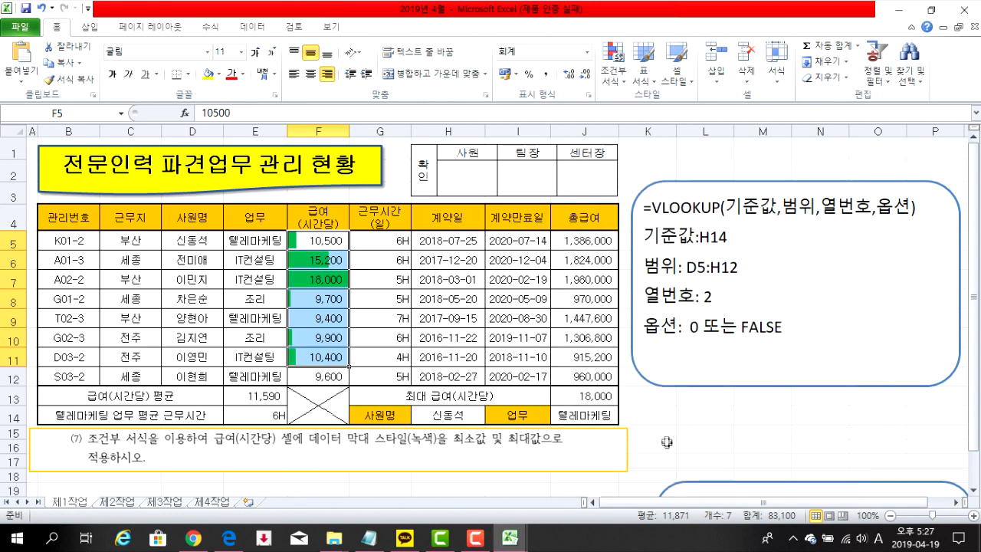
click(705, 434)
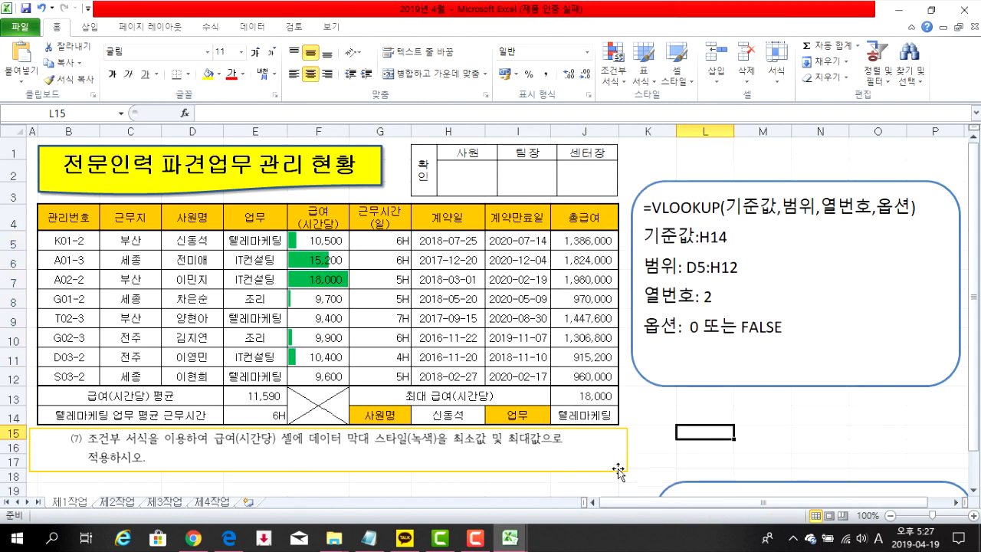